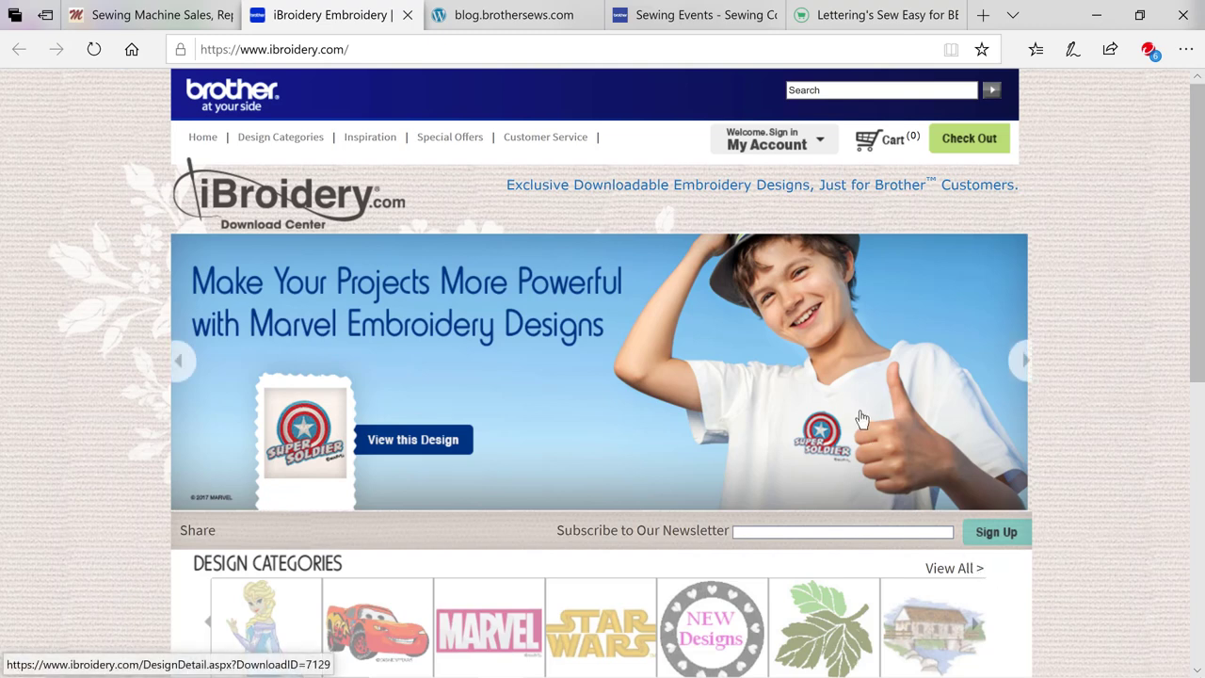
Step: Scroll down the iBroidery home page past the design categories and featured designs, then back up
{"action": "scroll", "coordinate": [863, 419], "scroll_direction": "down", "scroll_amount": 4}
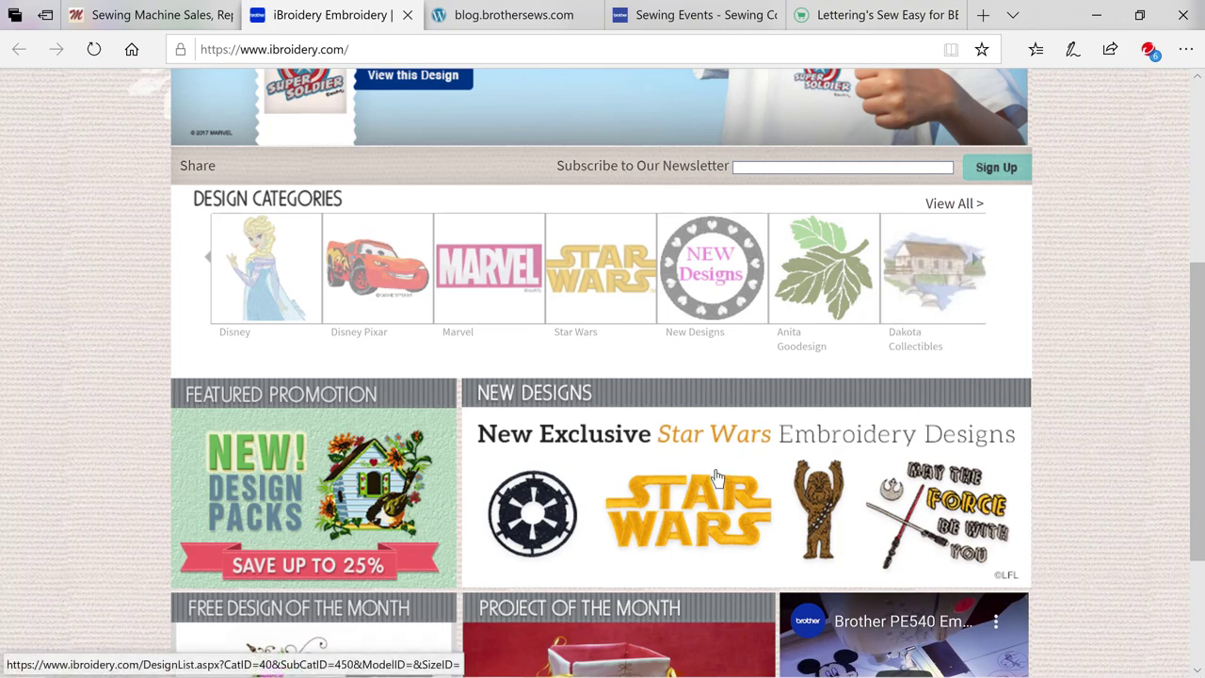
{"action": "scroll", "coordinate": [433, 466], "scroll_direction": "down", "scroll_amount": 2}
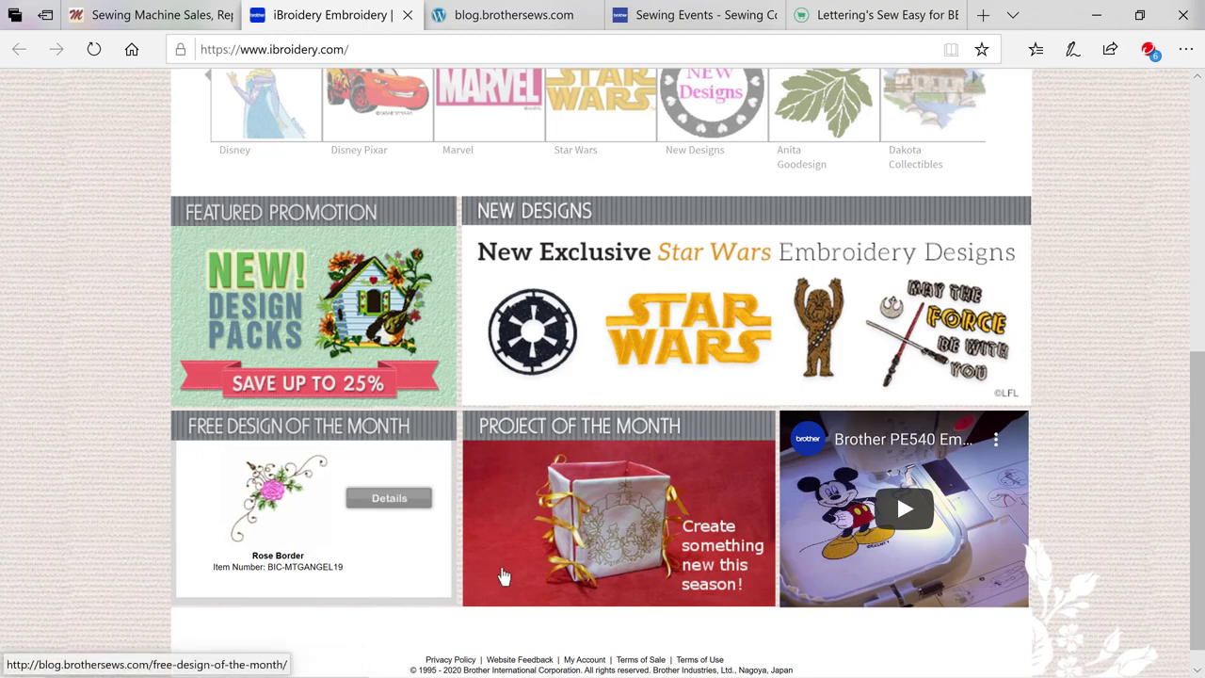
{"action": "scroll", "coordinate": [597, 567], "scroll_direction": "up", "scroll_amount": 5}
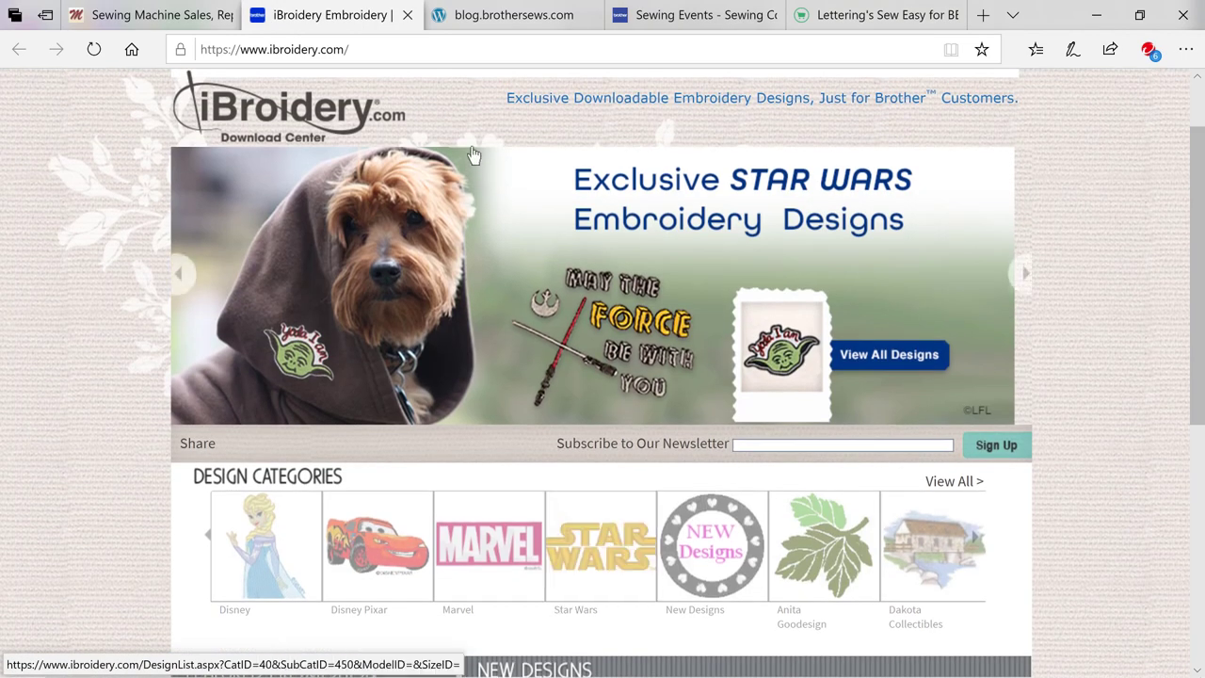
{"action": "left_click", "coordinate": [479, 17]}
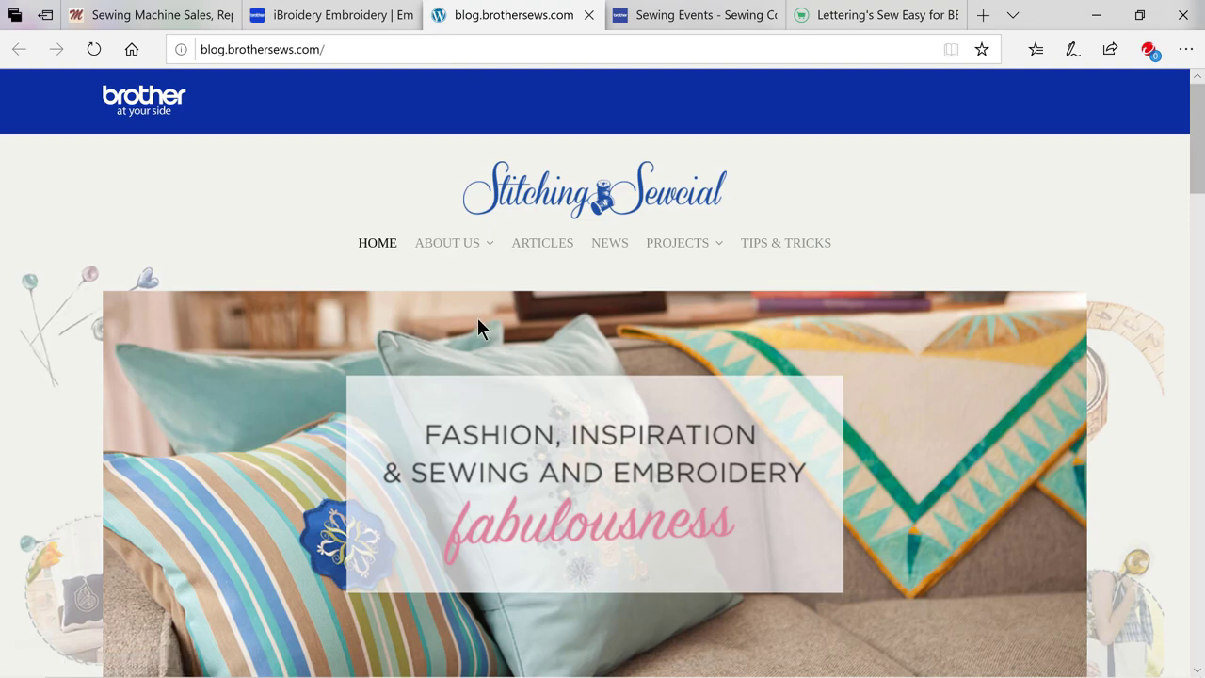
{"action": "scroll", "coordinate": [478, 322], "scroll_direction": "down", "scroll_amount": 3}
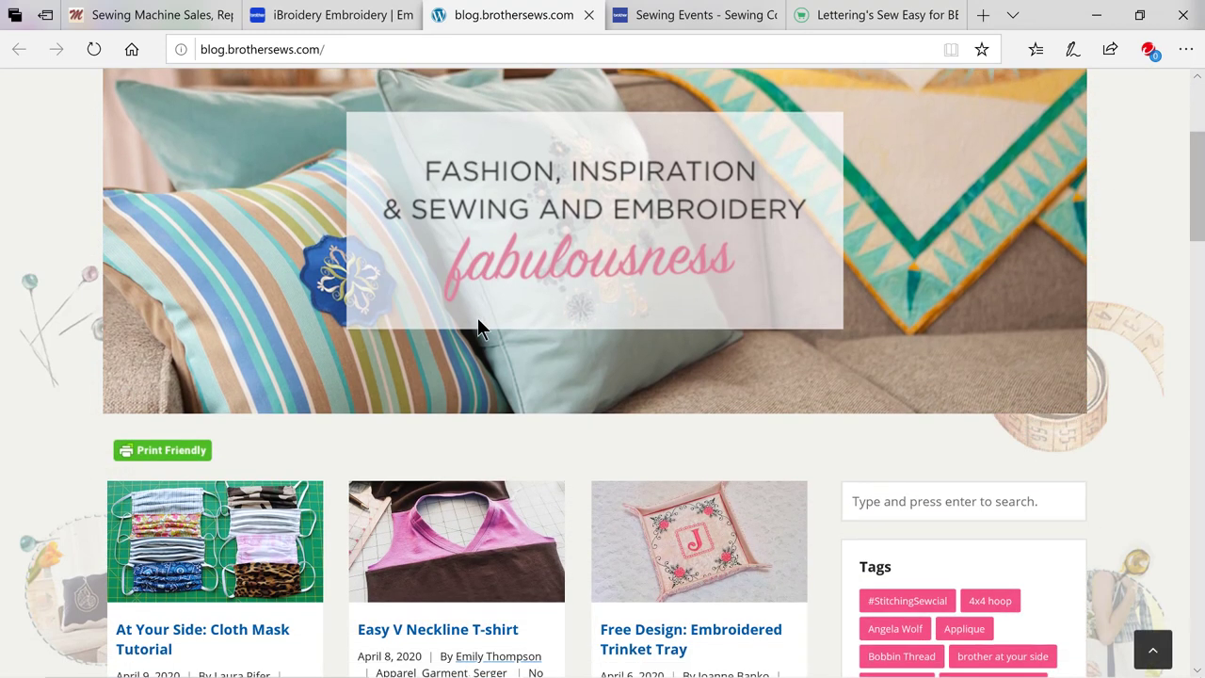
{"action": "scroll", "coordinate": [487, 348], "scroll_direction": "down", "scroll_amount": 3}
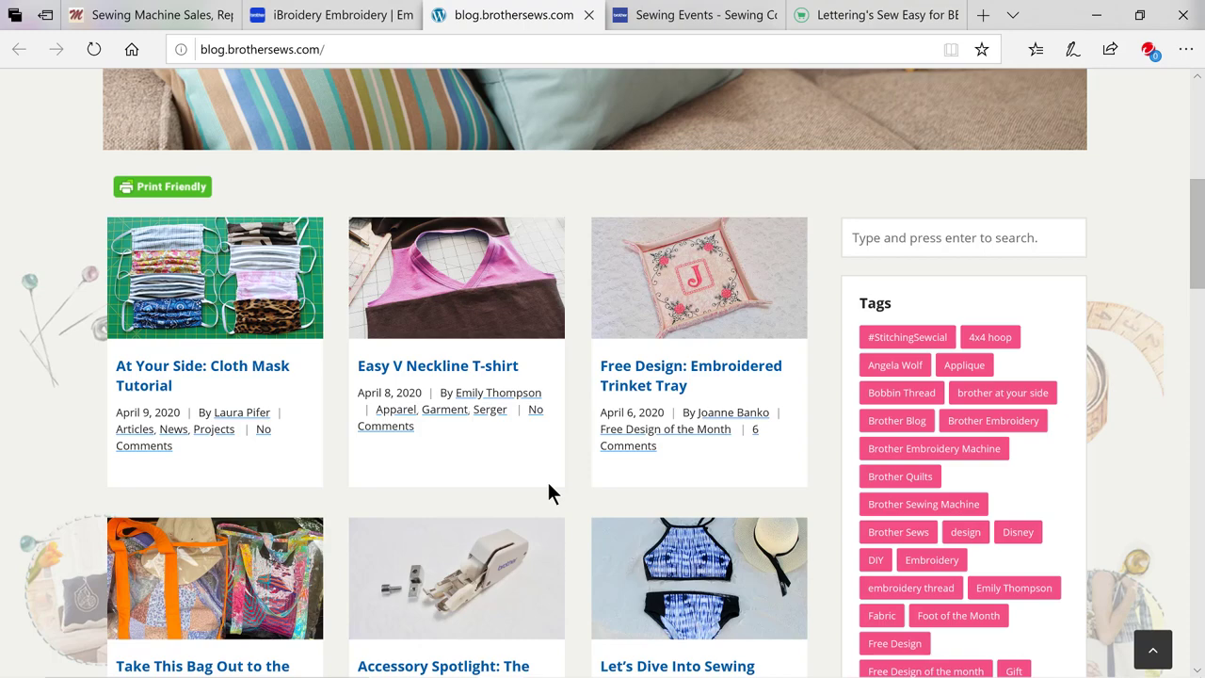
{"action": "scroll", "coordinate": [574, 307], "scroll_direction": "up", "scroll_amount": 6}
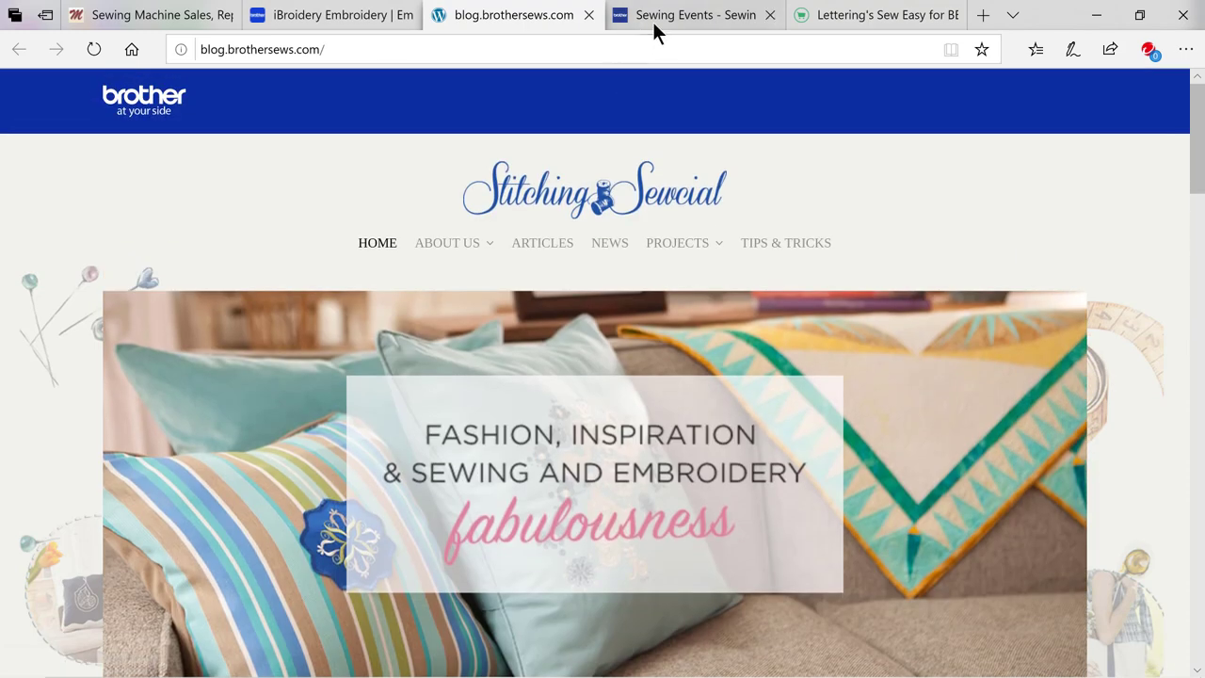
Step: Bring up the Sewing Events page listing the upcoming sewing events
{"action": "left_click", "coordinate": [652, 18]}
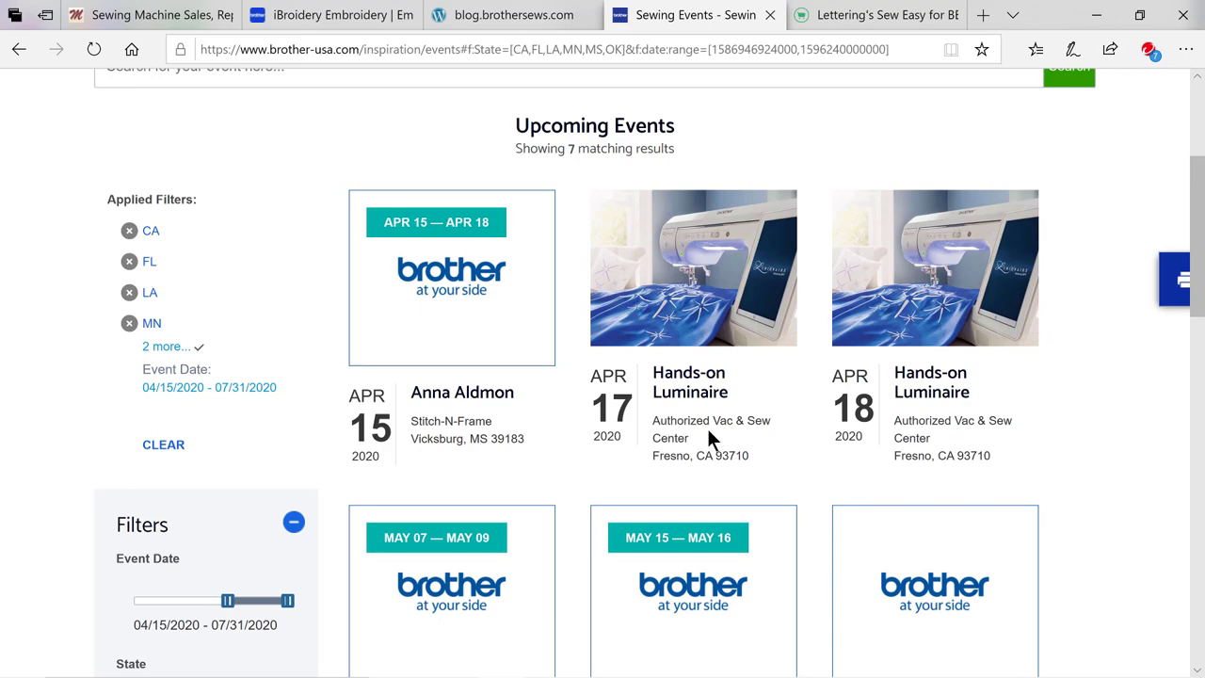
Step: Switch to the Lettering's Sew Easy for BES 4 page
{"action": "left_click", "coordinate": [876, 15]}
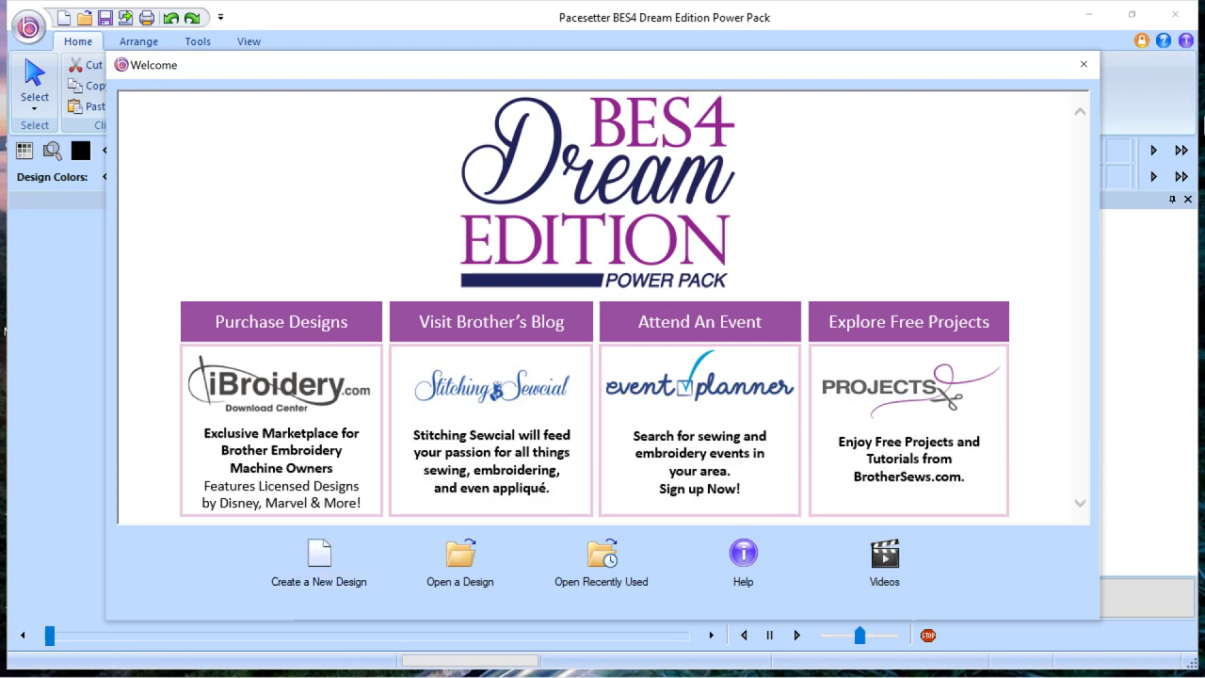
Step: Close the Welcome screen and start a new blank design, Untitled1, from the application menu
{"action": "left_click", "coordinate": [1083, 64]}
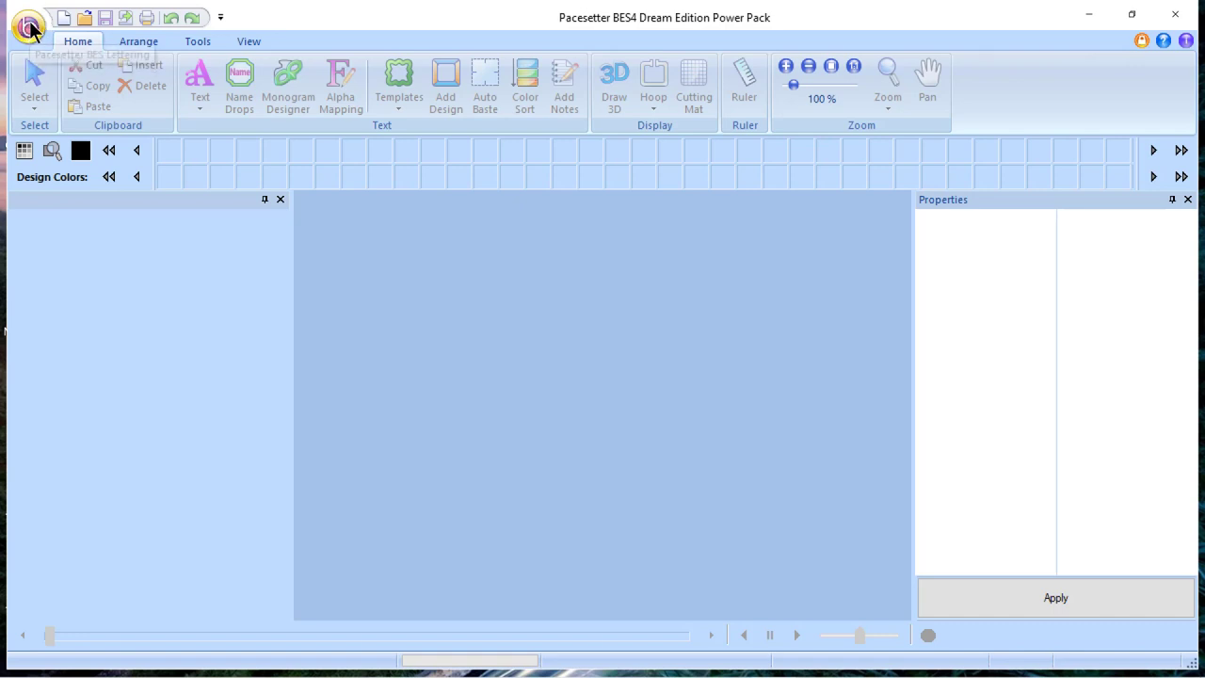
{"action": "left_click", "coordinate": [28, 27]}
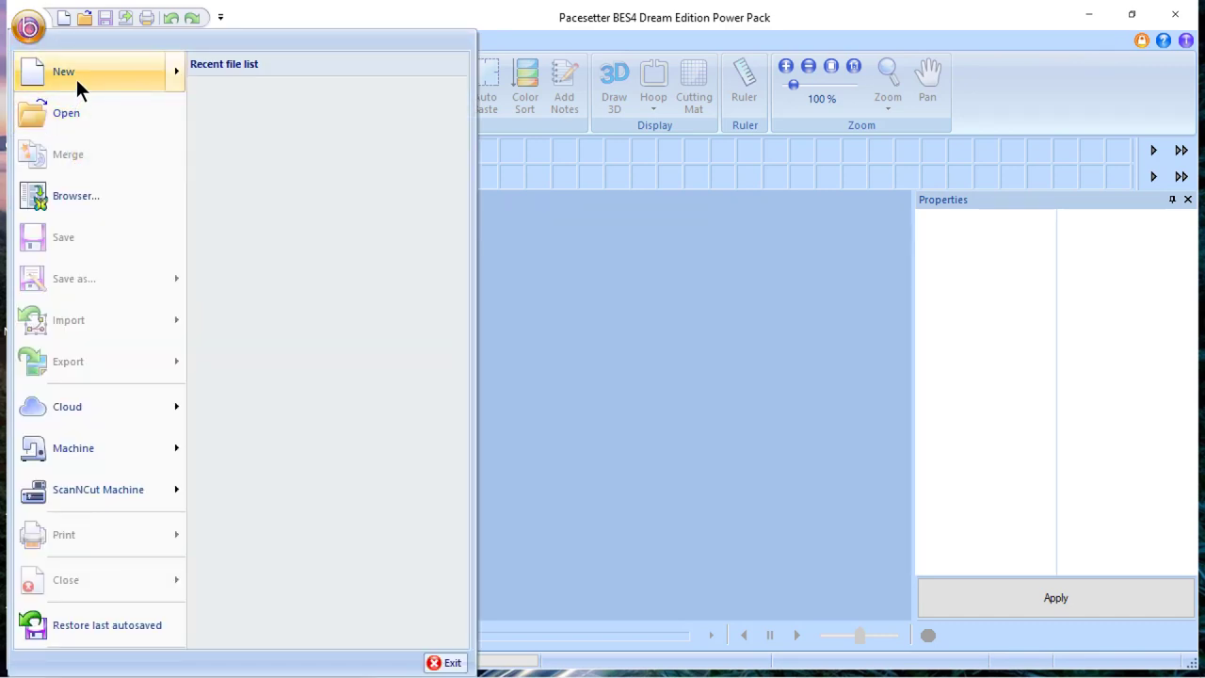
{"action": "left_click", "coordinate": [71, 76]}
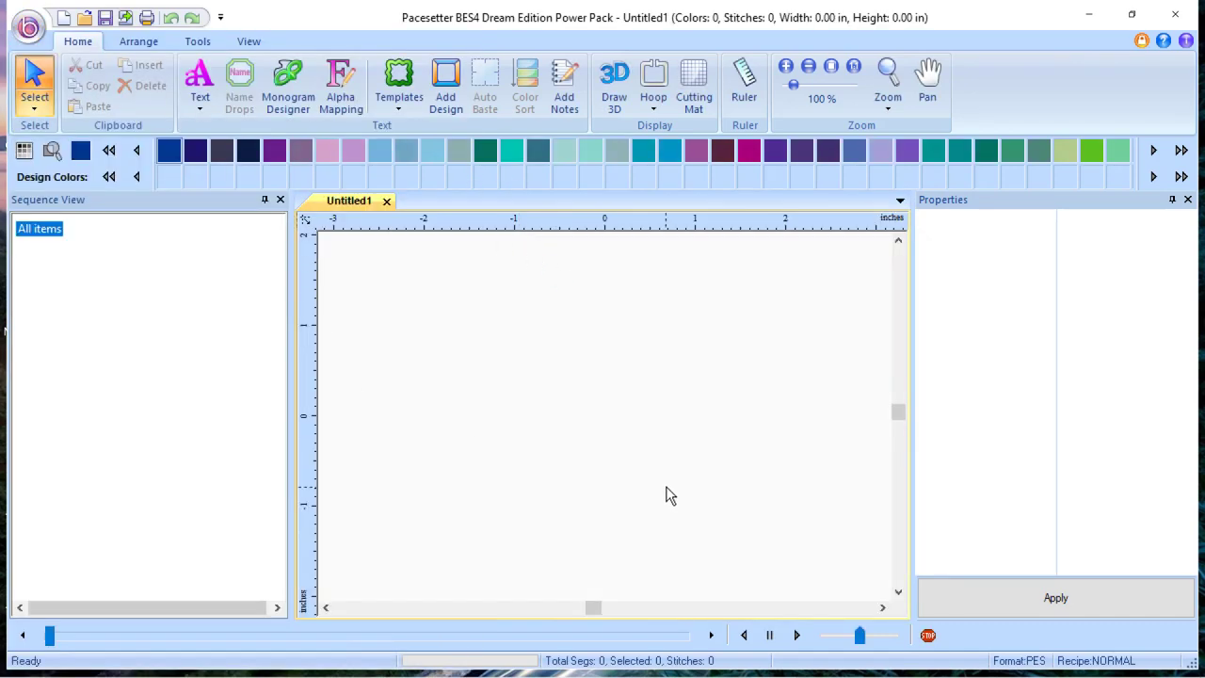
Step: Show the hoop and choose the 130mm x 180mm hoop, keeping the PES format
{"action": "left_click", "coordinate": [653, 82]}
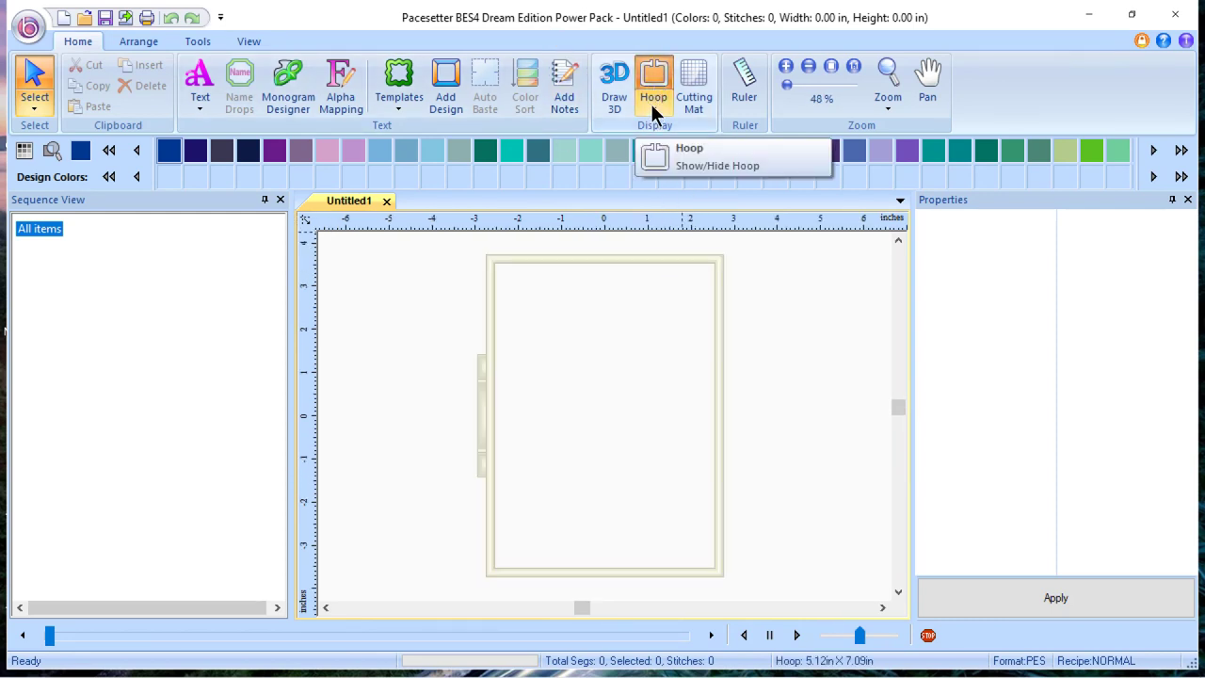
{"action": "left_click", "coordinate": [657, 110]}
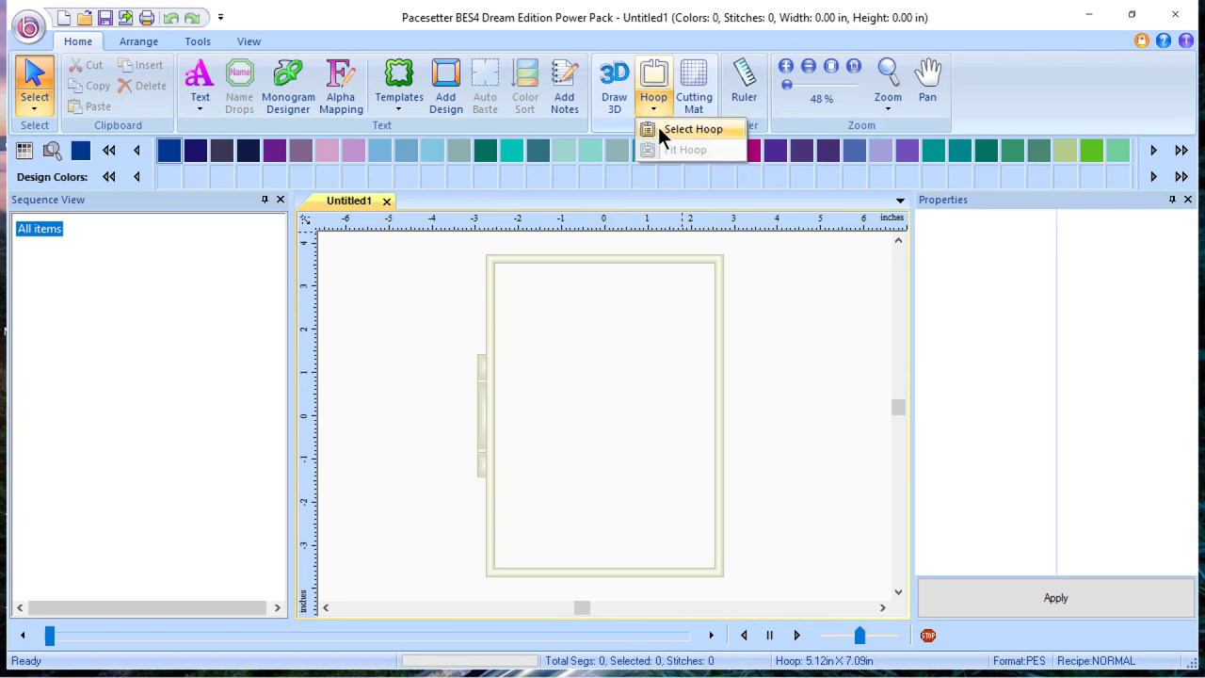
{"action": "left_click", "coordinate": [662, 129]}
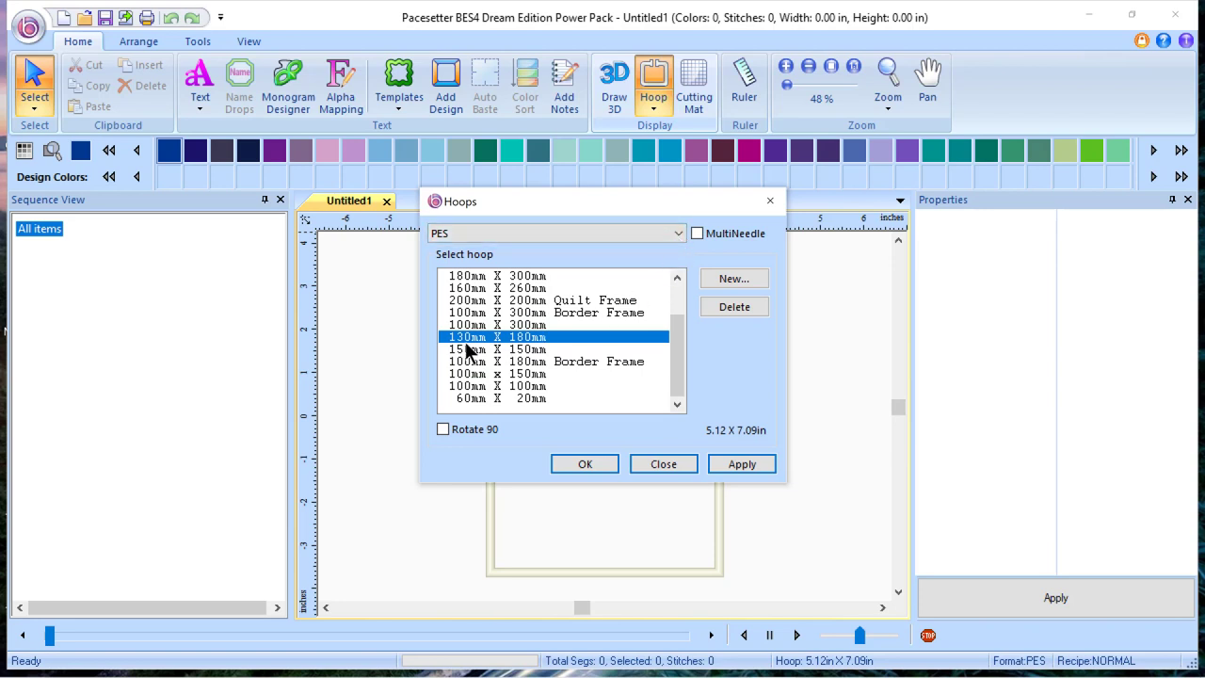
{"action": "left_click", "coordinate": [679, 233]}
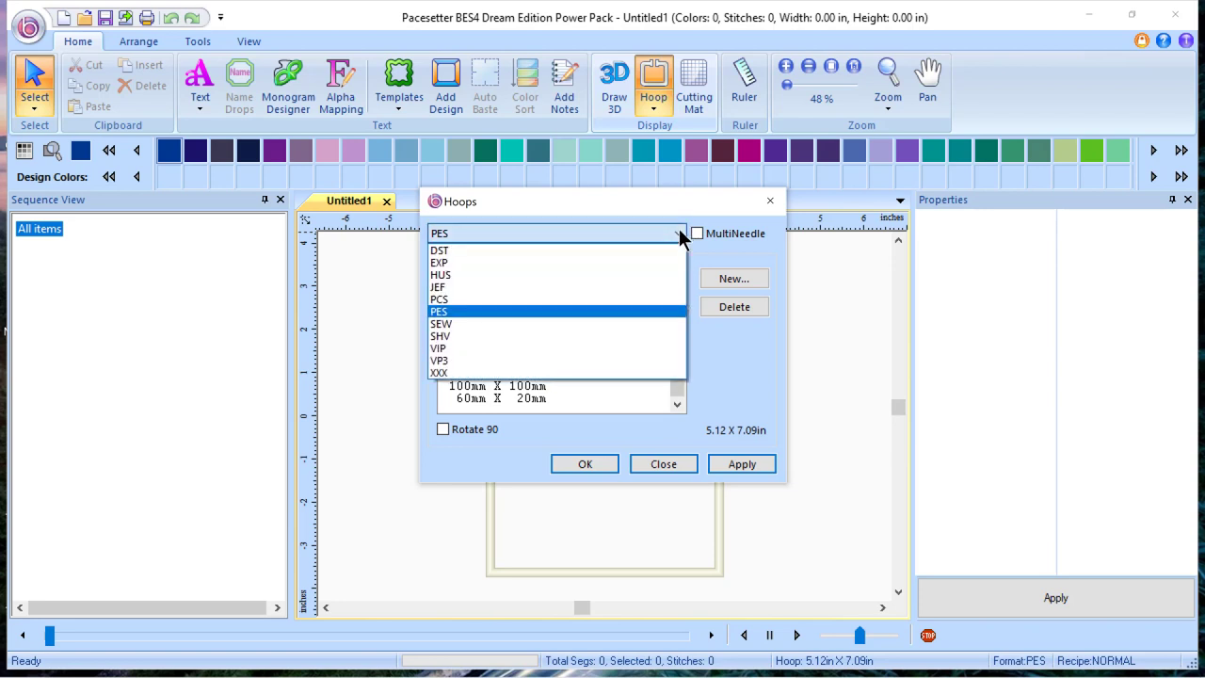
{"action": "left_click", "coordinate": [748, 349]}
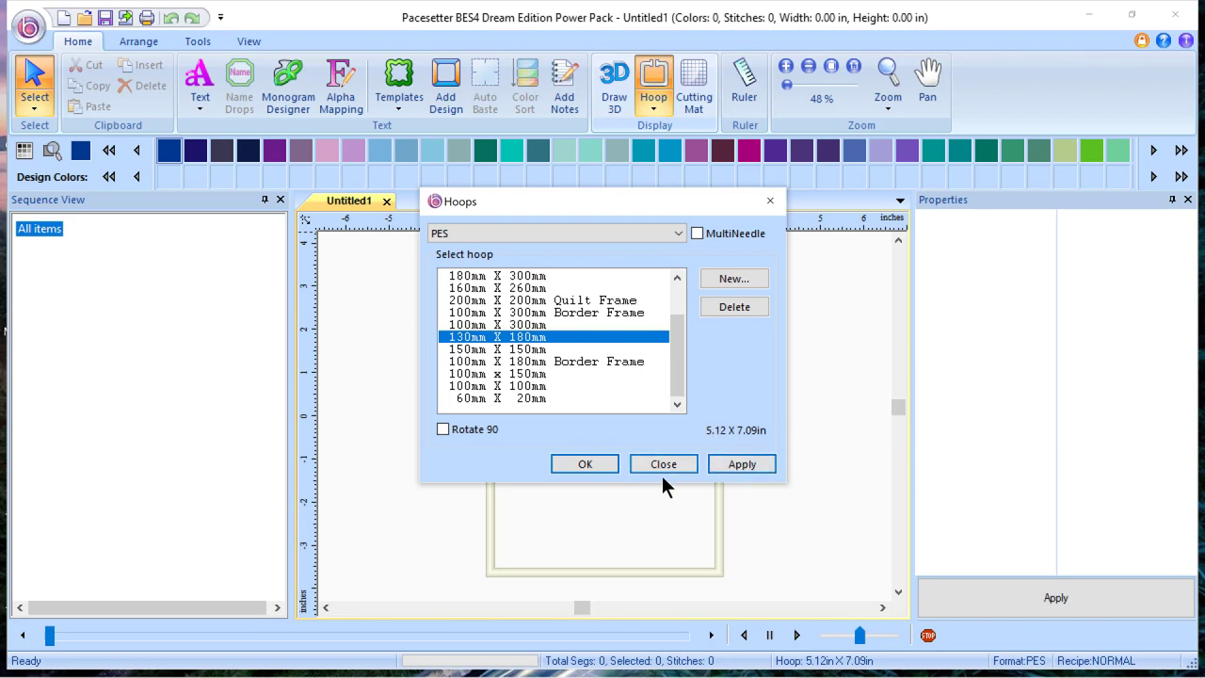
{"action": "left_click", "coordinate": [584, 464]}
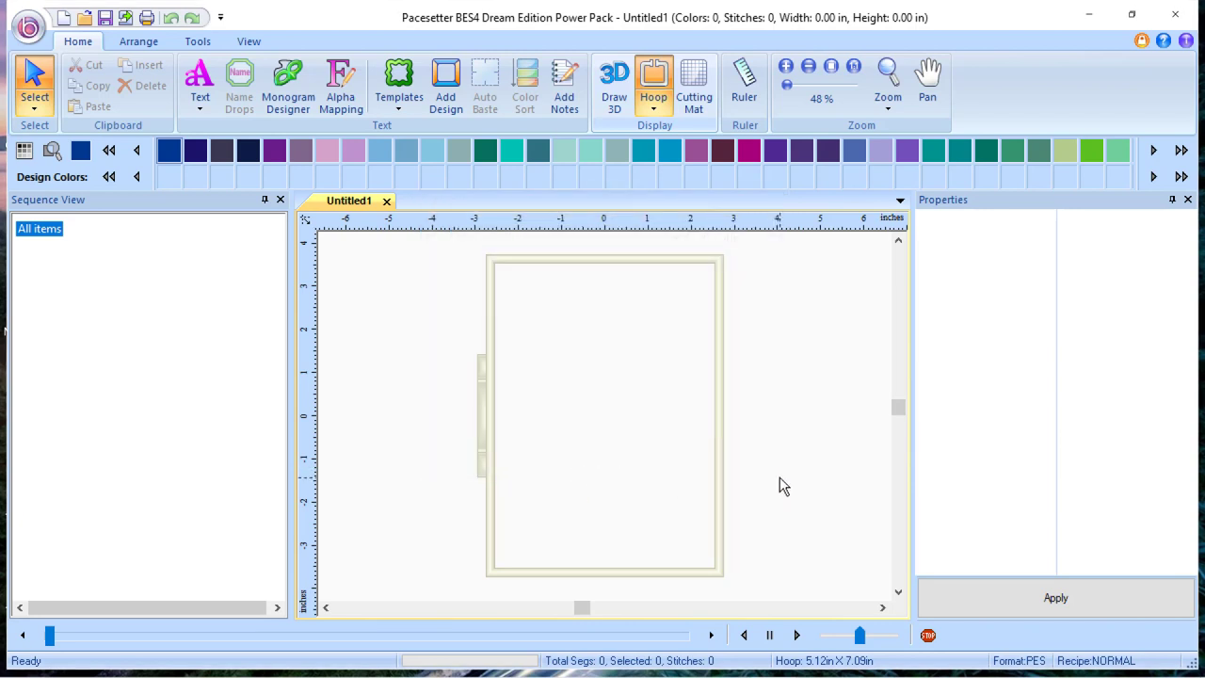
Step: Insert the BF044 flamingo pair from the built-in Designs folder into Untitled1
{"action": "left_click", "coordinate": [455, 89]}
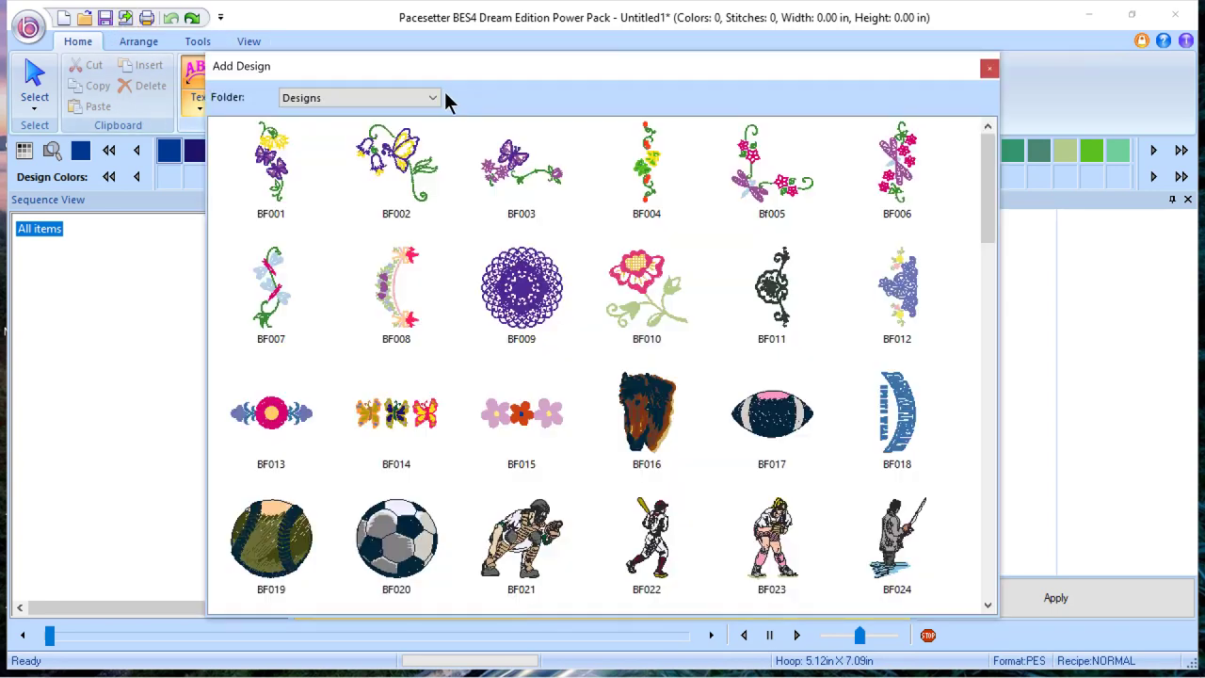
{"action": "left_click", "coordinate": [432, 99]}
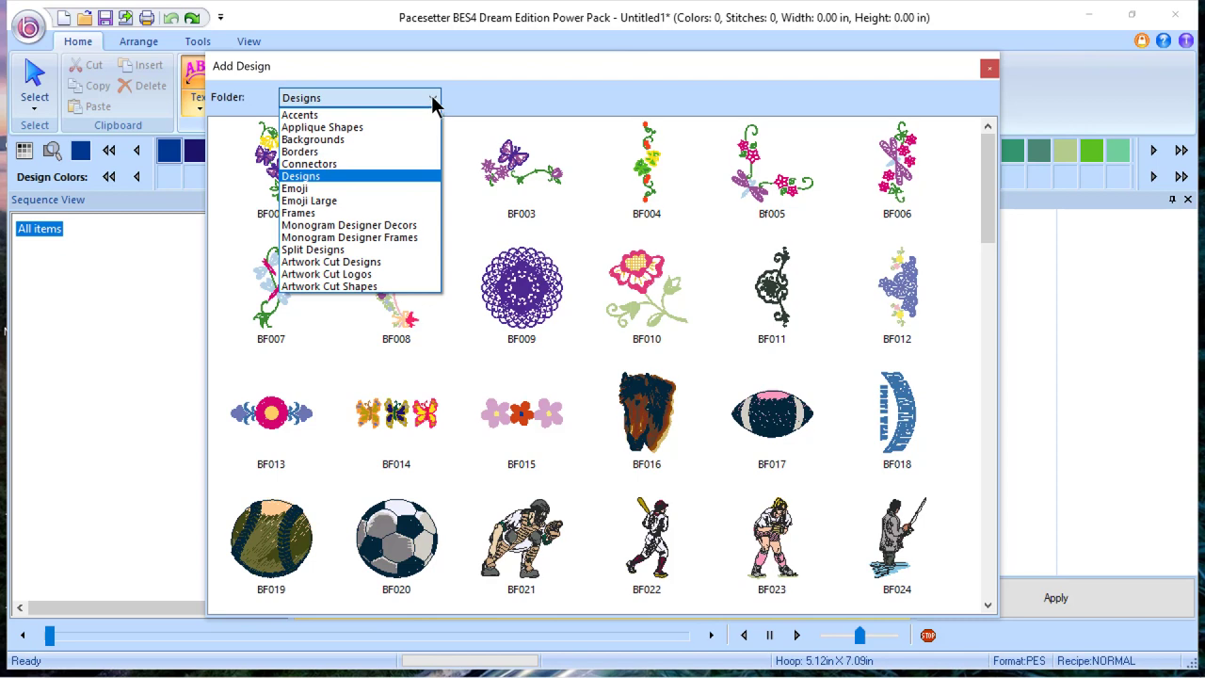
{"action": "left_click", "coordinate": [330, 175]}
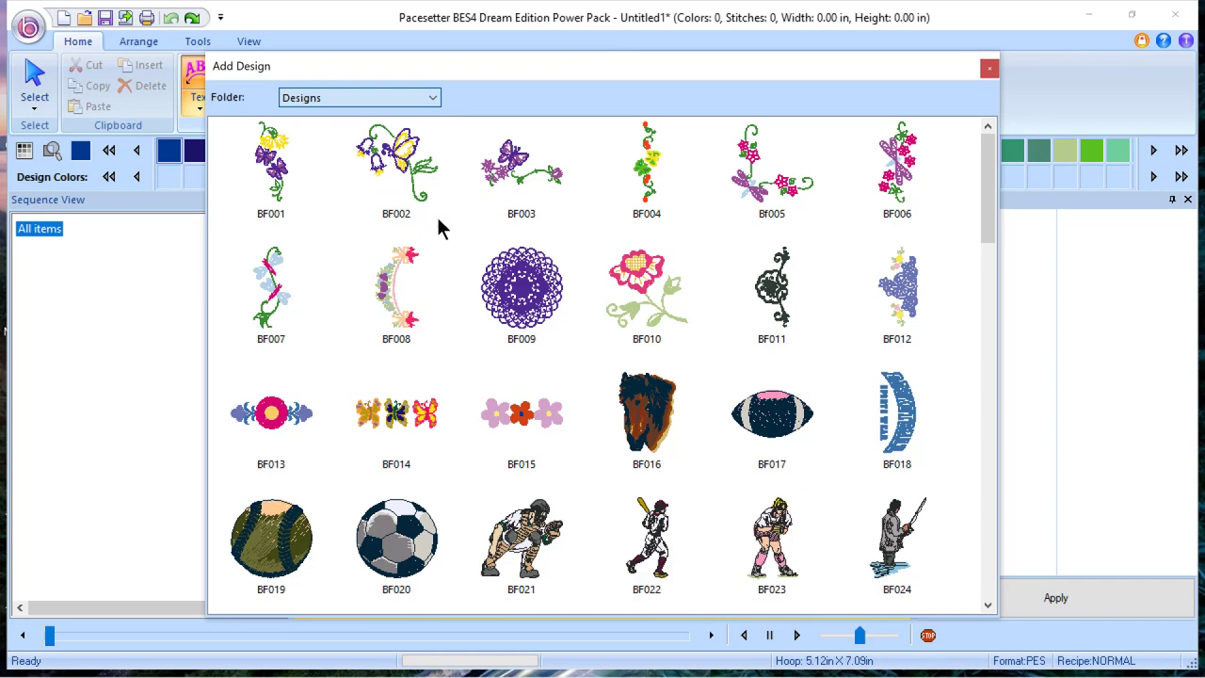
{"action": "scroll", "coordinate": [448, 461], "scroll_direction": "down", "scroll_amount": 5}
{"action": "scroll", "coordinate": [449, 476], "scroll_direction": "down", "scroll_amount": 2}
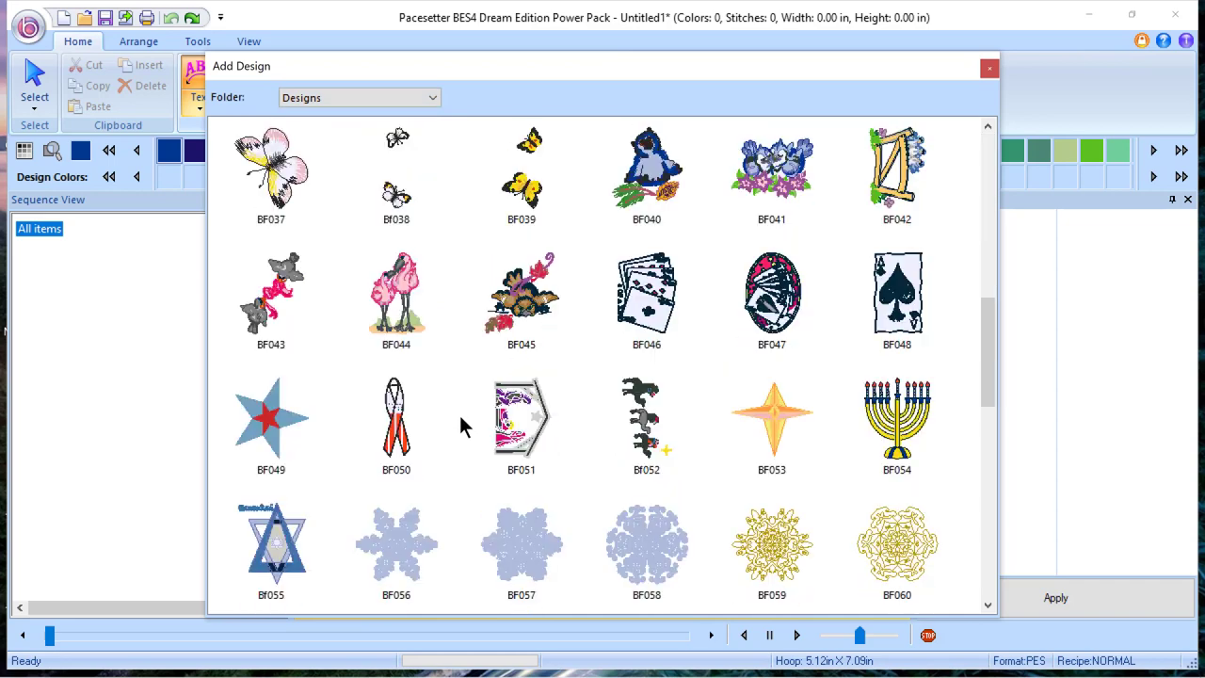
{"action": "mouse_move", "coordinate": [393, 358]}
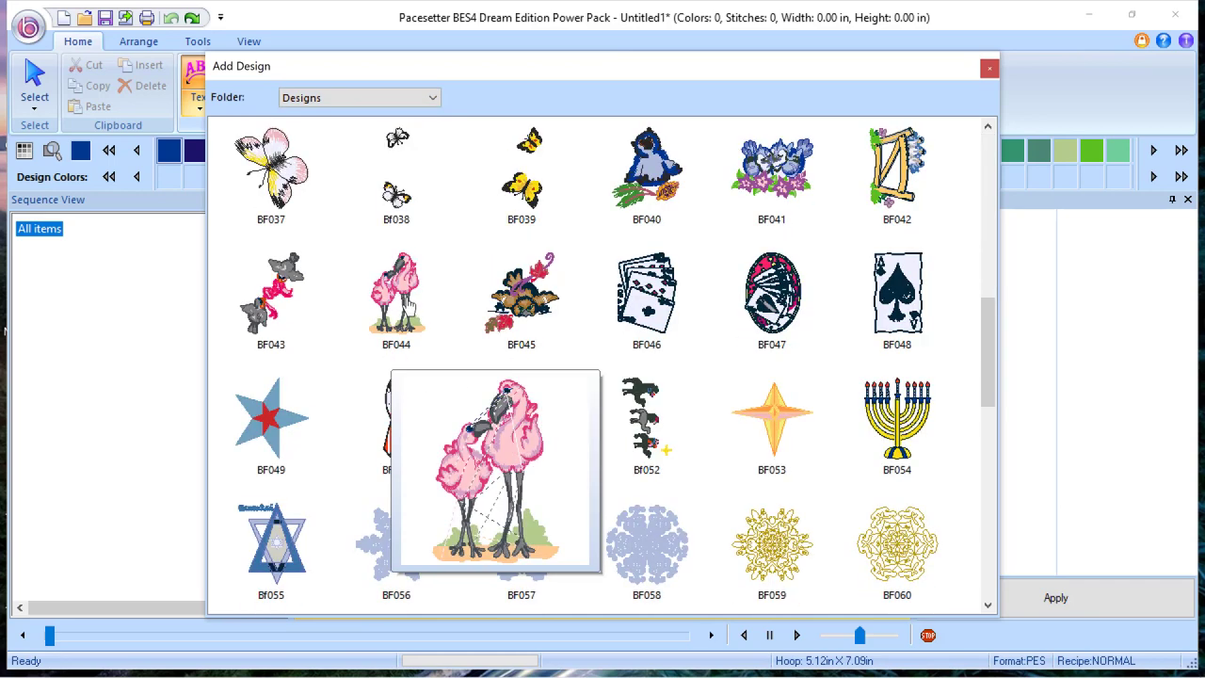
{"action": "double_click", "coordinate": [394, 310]}
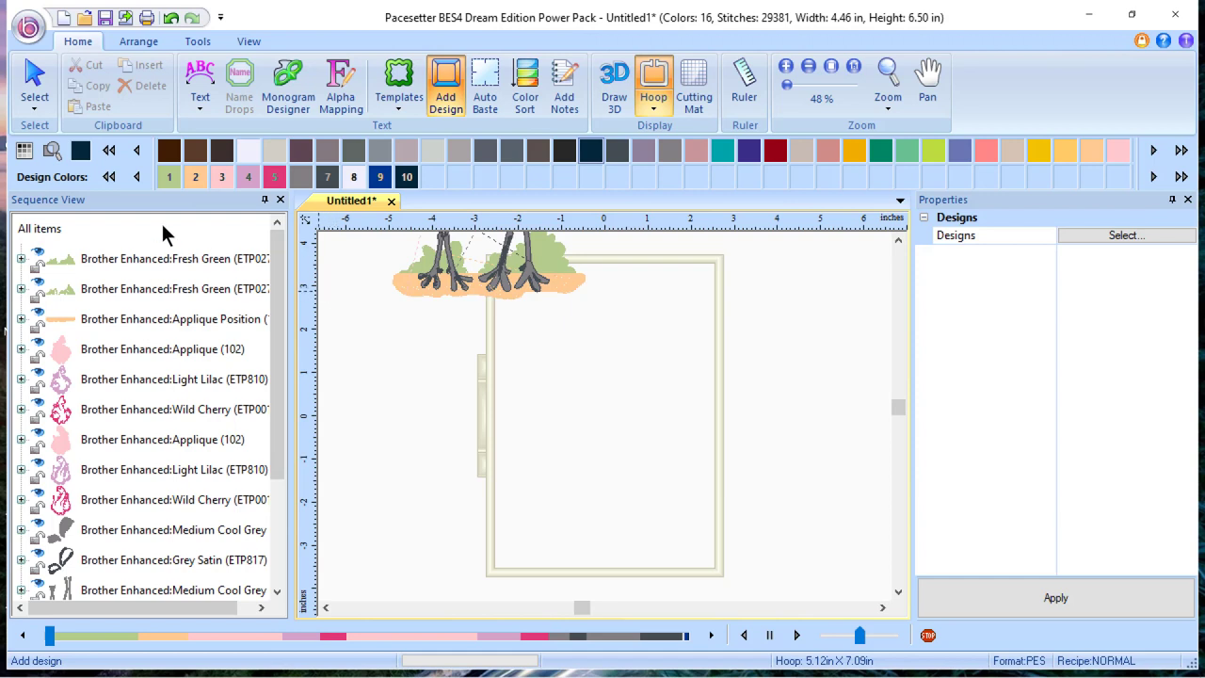
Step: Select all flamingo parts, move them into the hoop, and scale to 2.30 x 3.35 in
{"action": "left_click", "coordinate": [162, 226]}
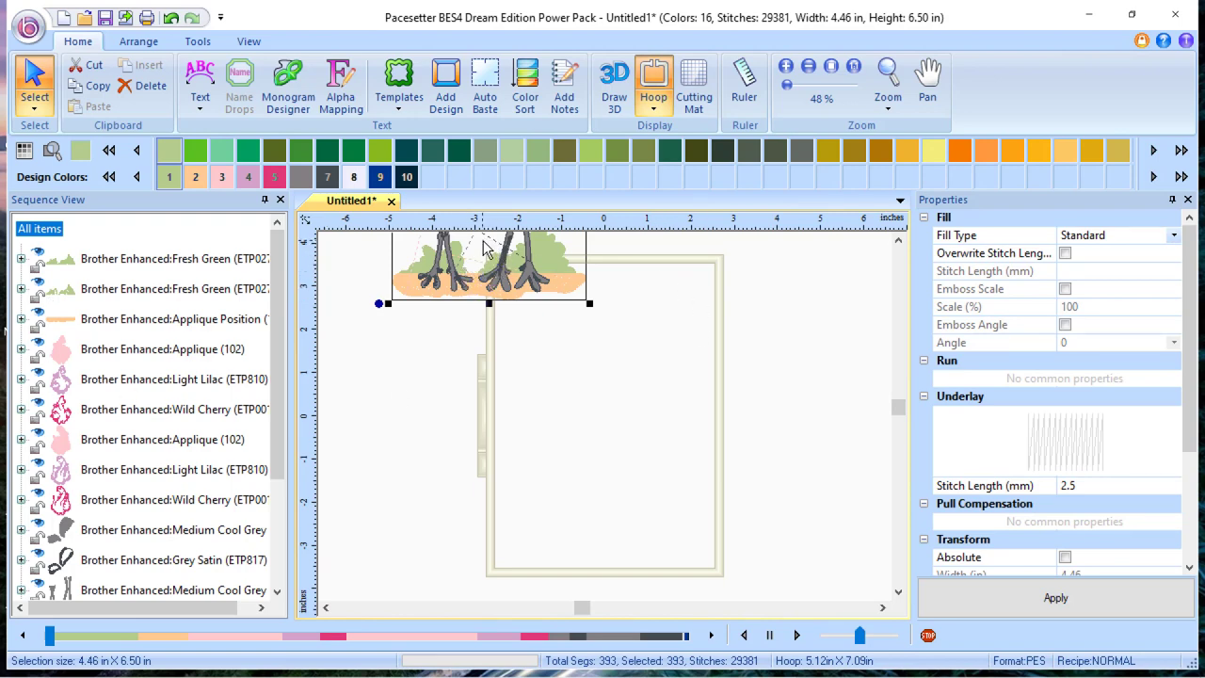
{"action": "left_click_drag", "start_coordinate": [485, 247], "coordinate": [611, 521]}
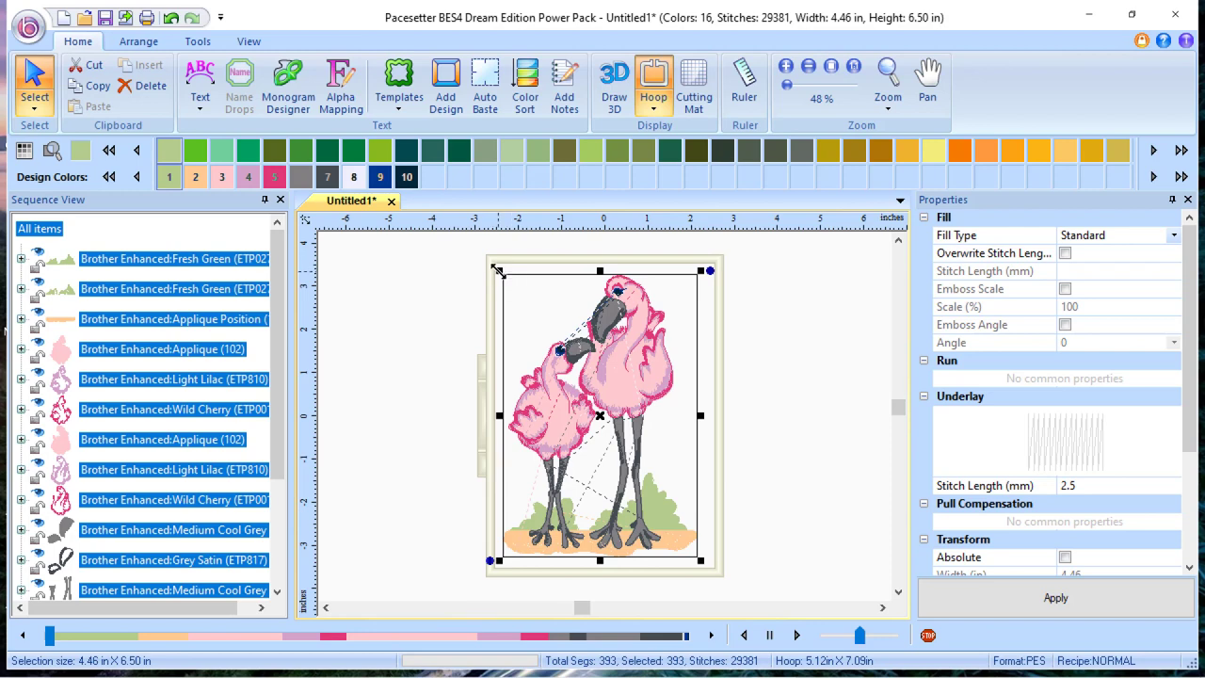
{"action": "left_click_drag", "start_coordinate": [498, 271], "coordinate": [571, 425]}
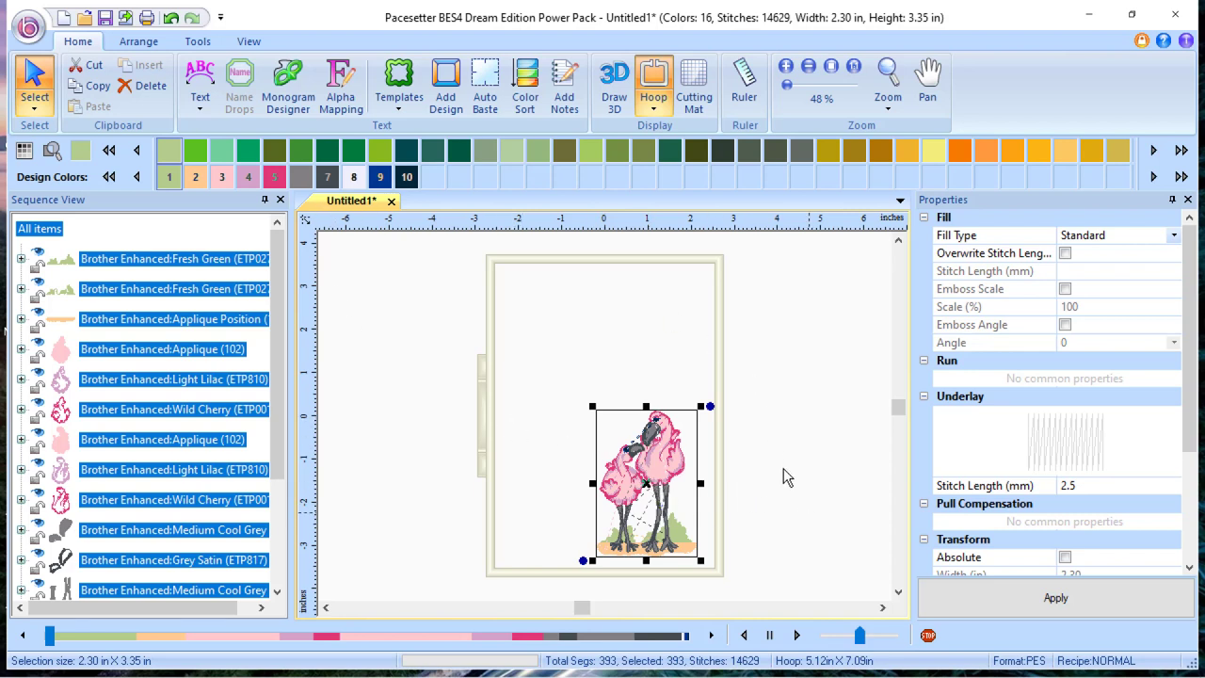
Step: Centre the flamingo design in the hoop, then deselect it
{"action": "left_click", "coordinate": [121, 43]}
{"action": "left_click", "coordinate": [409, 85]}
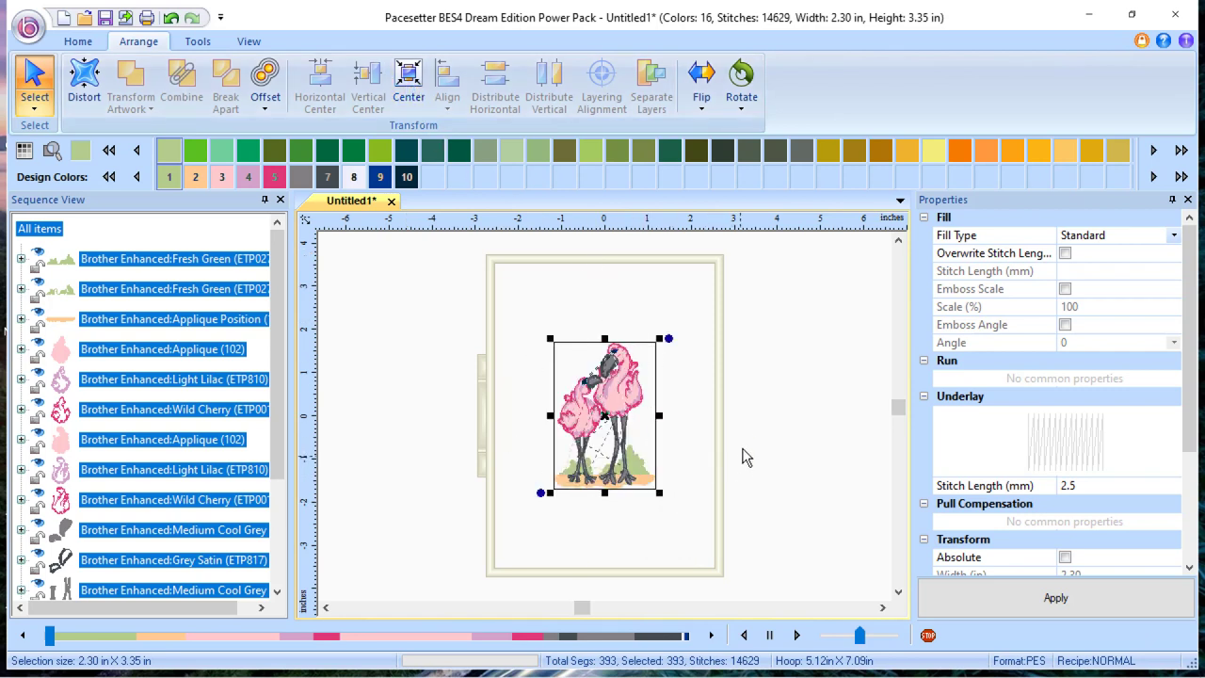
{"action": "left_click", "coordinate": [367, 277]}
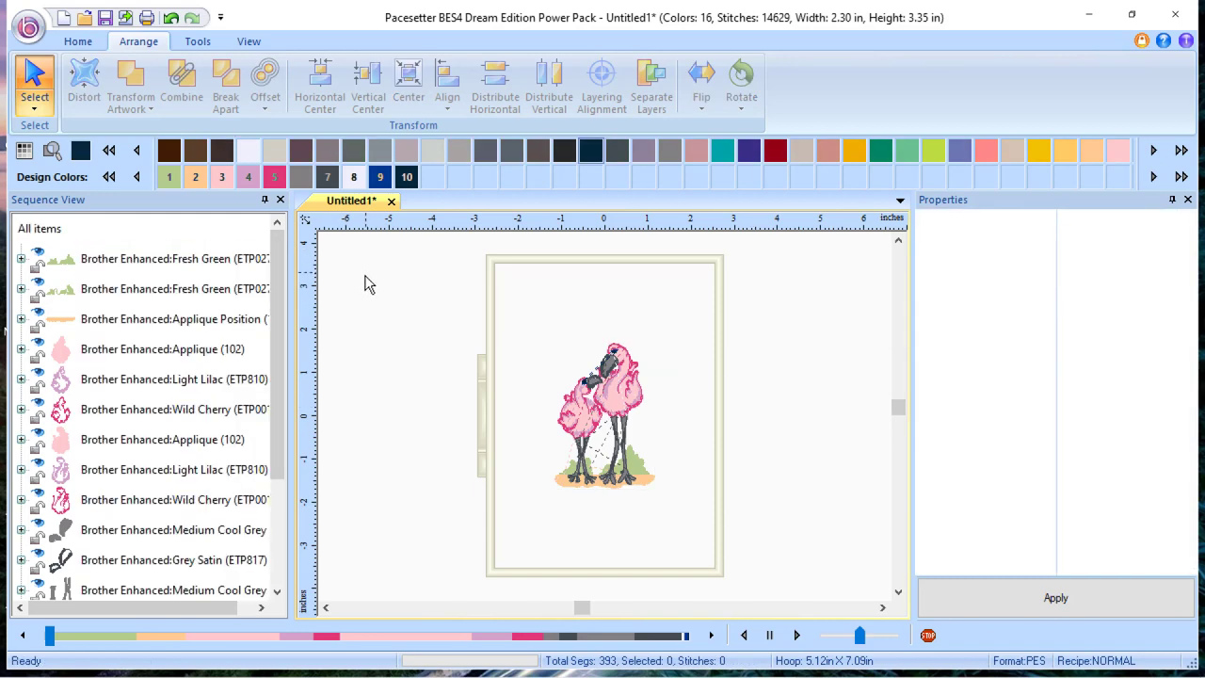
Step: Choose Wild Cherry thread, place a circle-text frame, and shrink it to a 1.97 in radius
{"action": "left_click", "coordinate": [274, 177]}
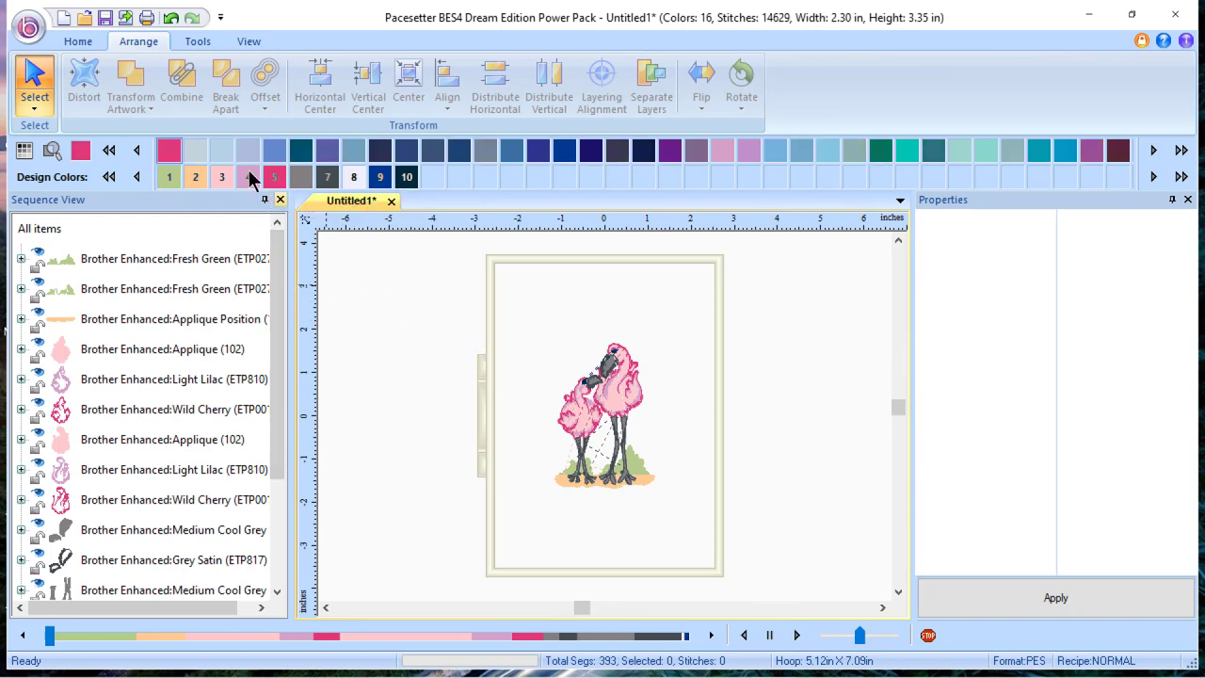
{"action": "left_click", "coordinate": [79, 42]}
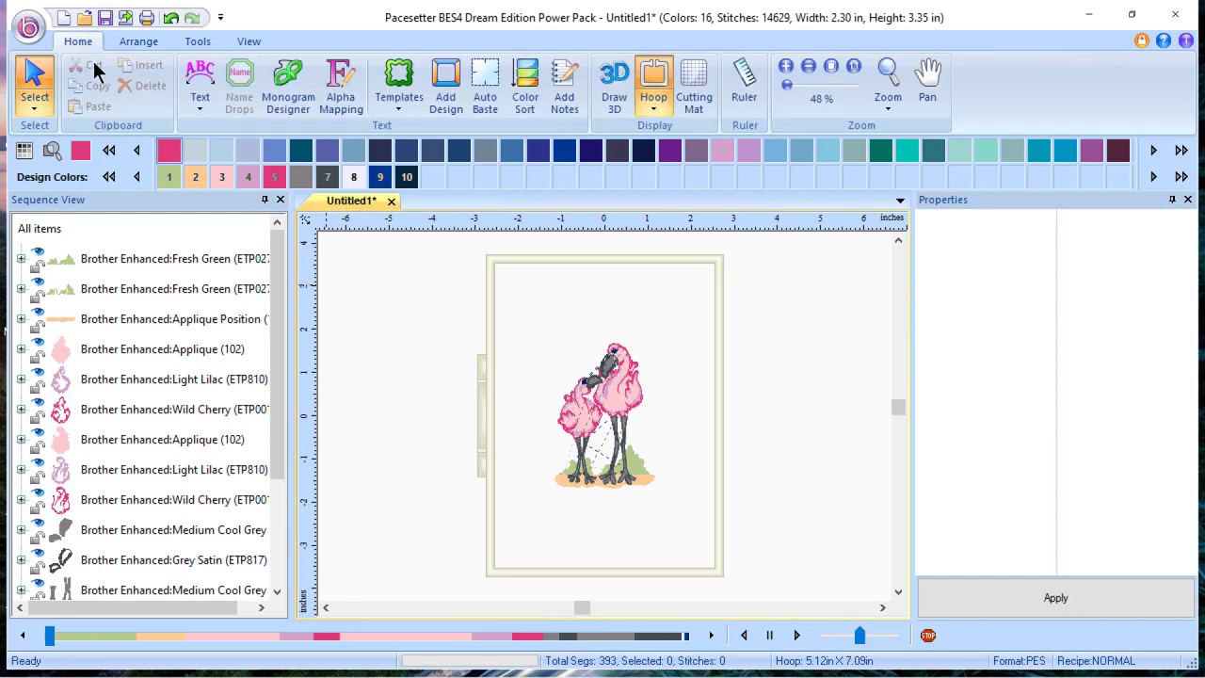
{"action": "left_click", "coordinate": [201, 109]}
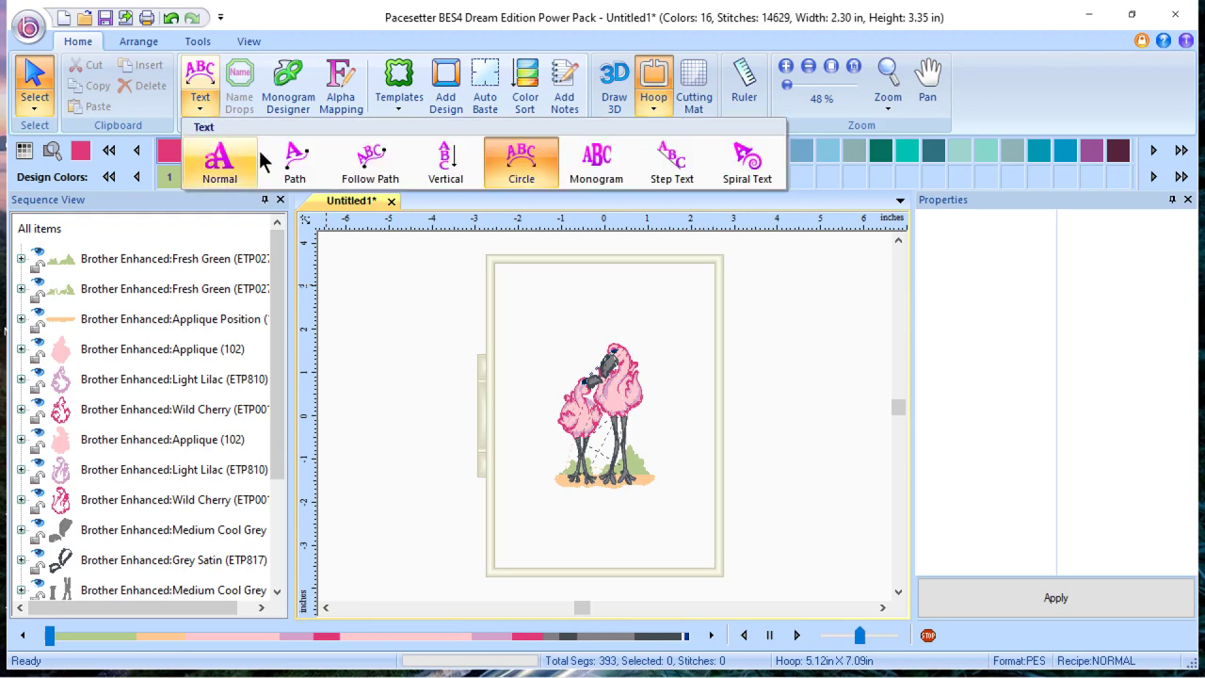
{"action": "left_click", "coordinate": [523, 179]}
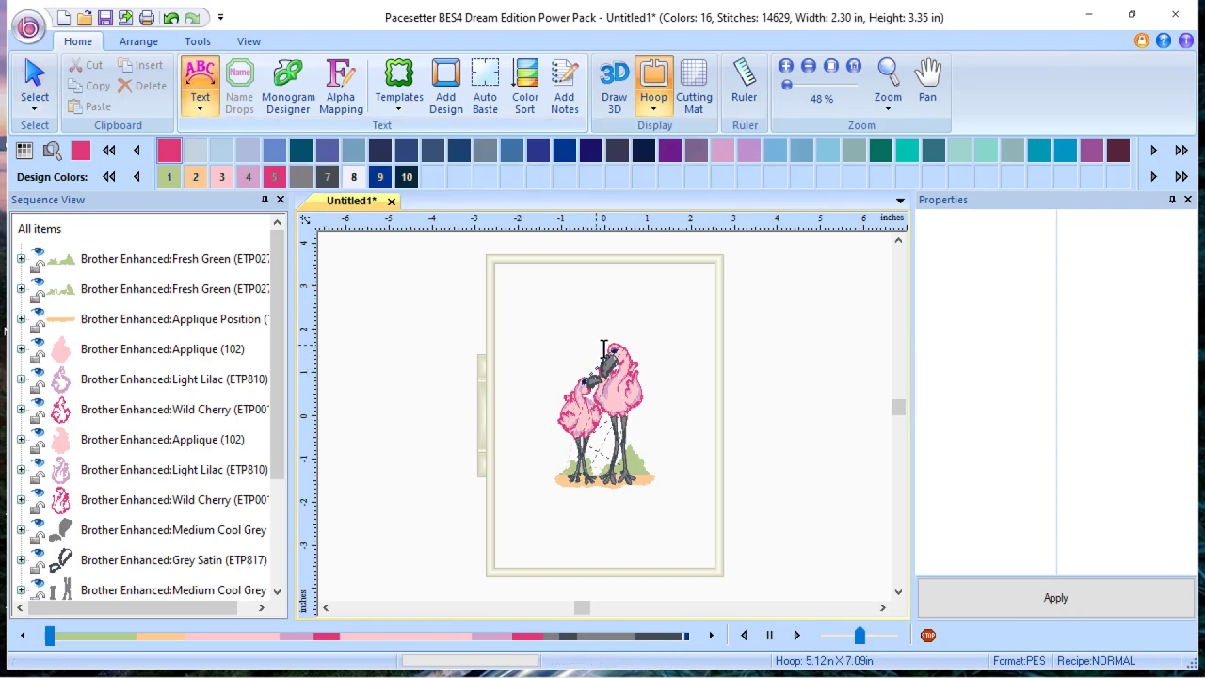
{"action": "left_click", "coordinate": [591, 314]}
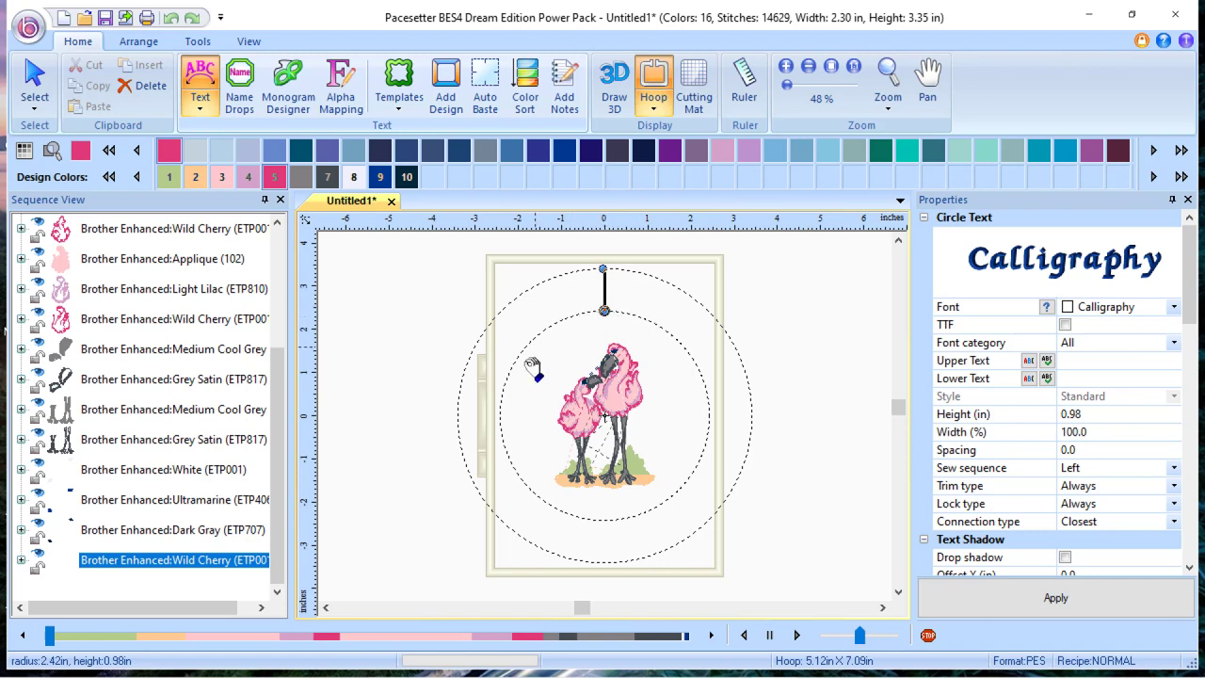
{"action": "left_click_drag", "start_coordinate": [604, 311], "coordinate": [642, 344]}
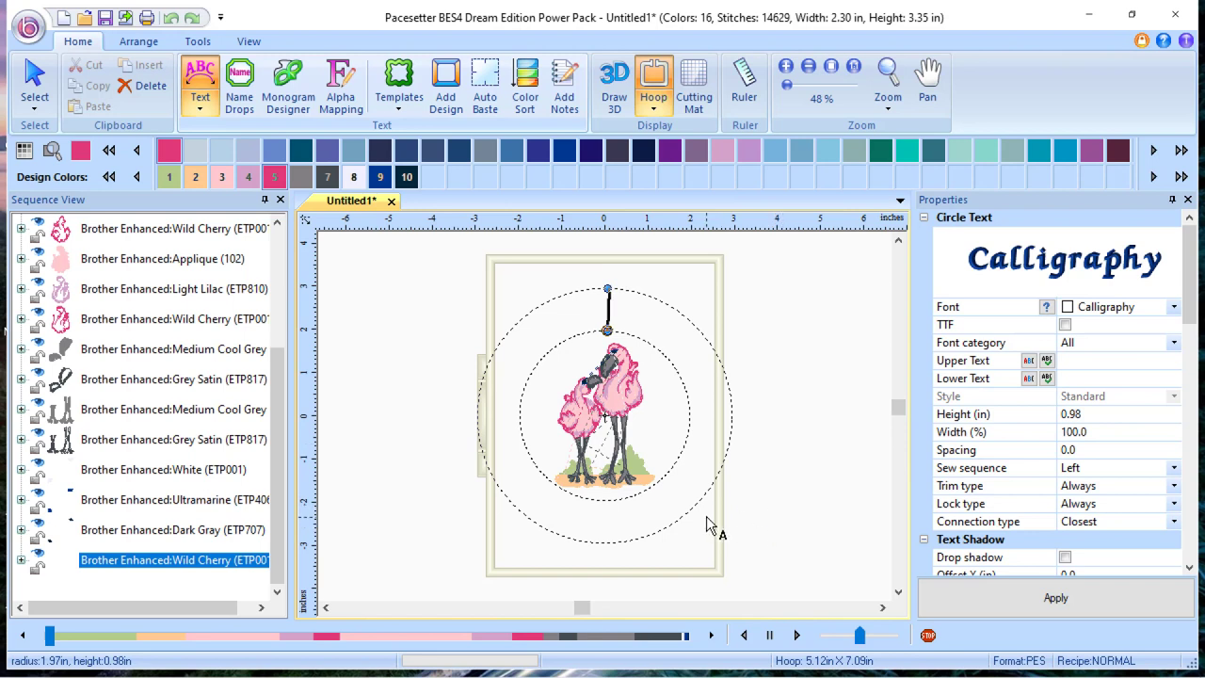
Step: Use the Calligraphy font with 'Stay' as upper text and 'Safe' as lower text
{"action": "left_click", "coordinate": [1174, 310]}
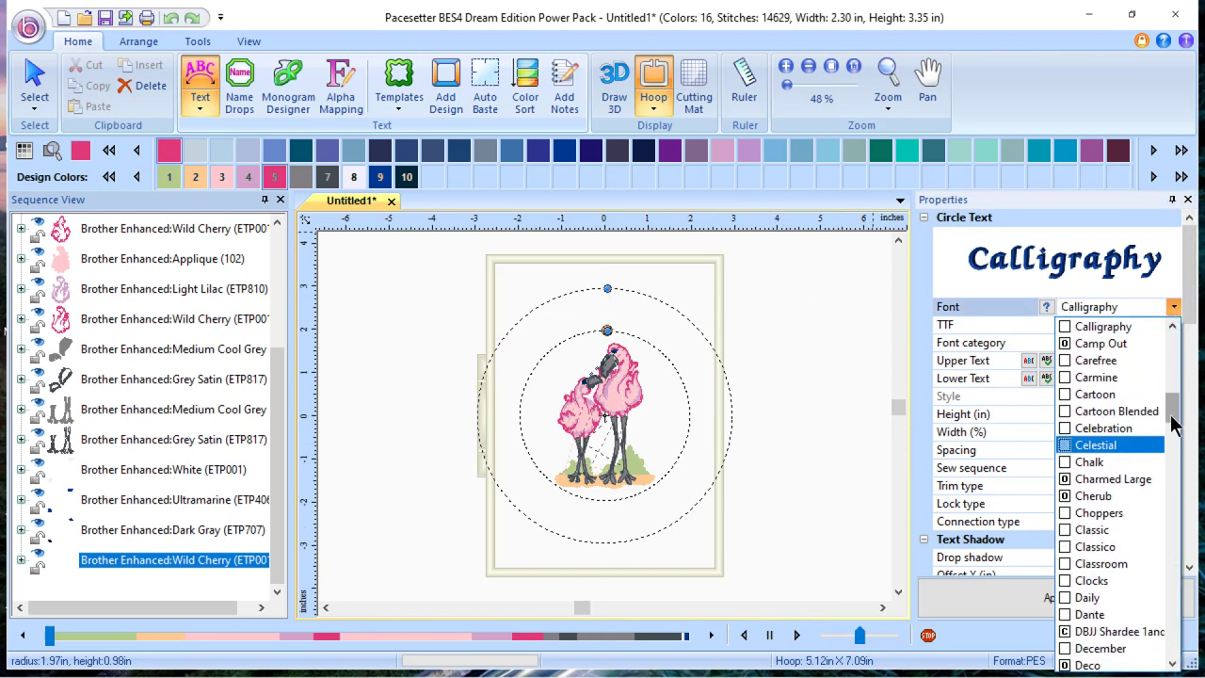
{"action": "left_click_drag", "start_coordinate": [1171, 385], "coordinate": [1175, 412]}
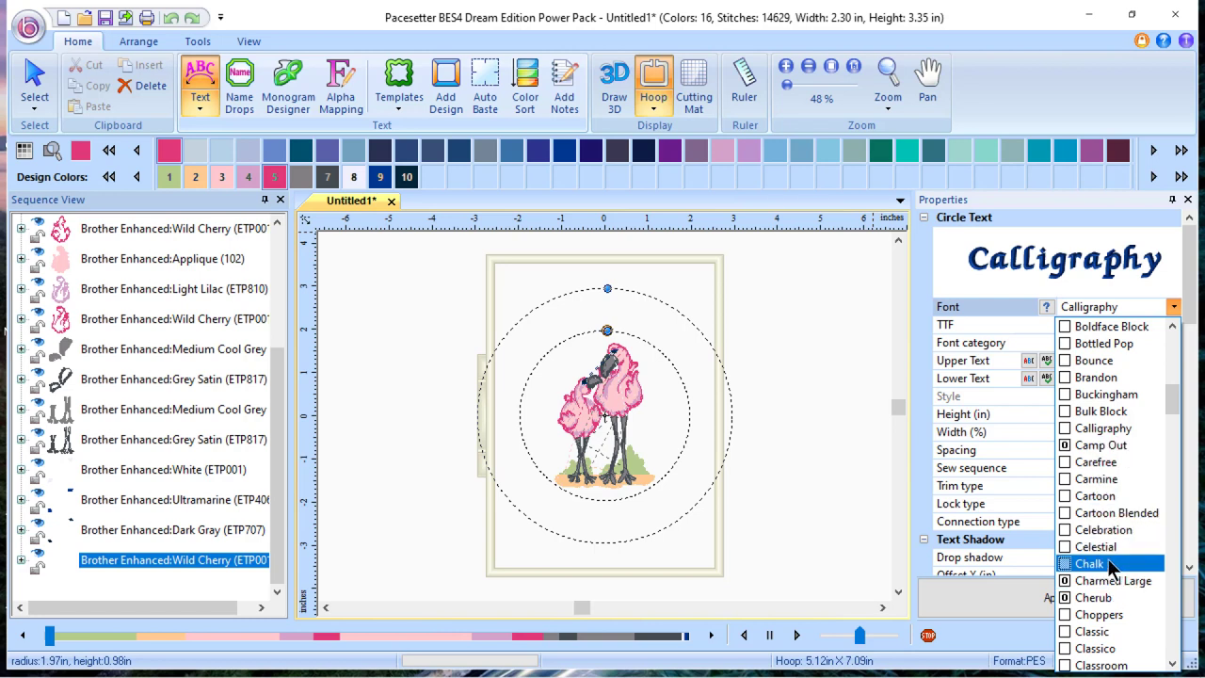
{"action": "left_click", "coordinate": [1091, 430]}
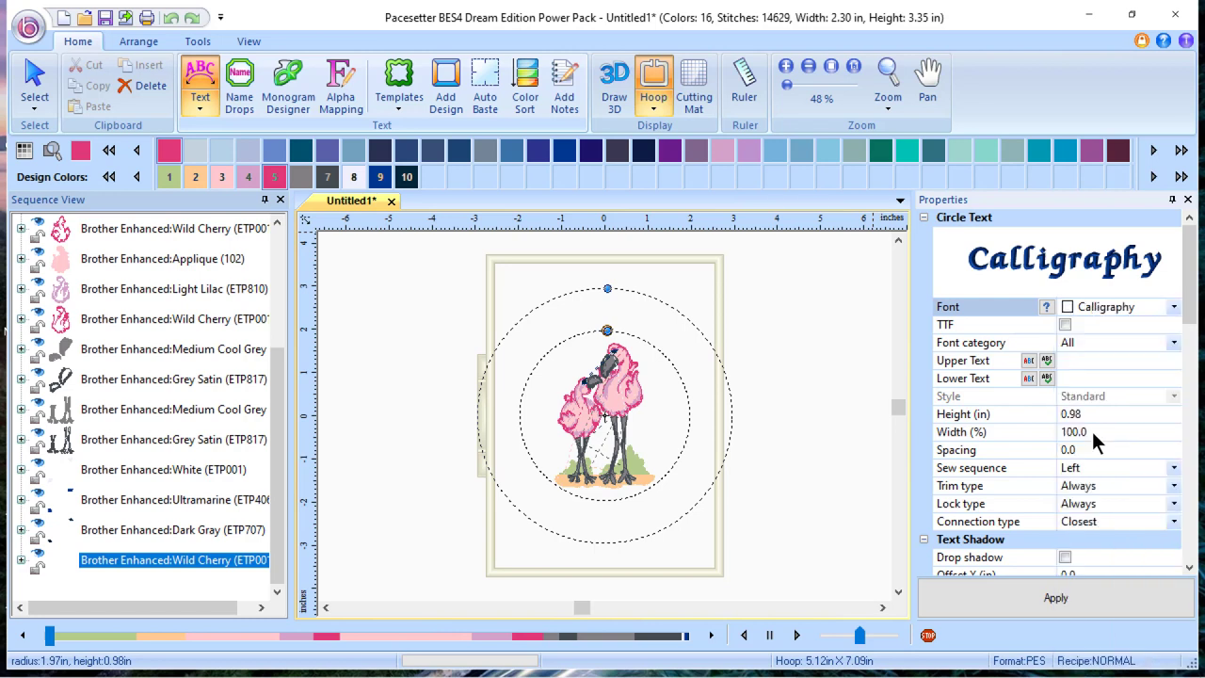
{"action": "left_click", "coordinate": [1070, 359]}
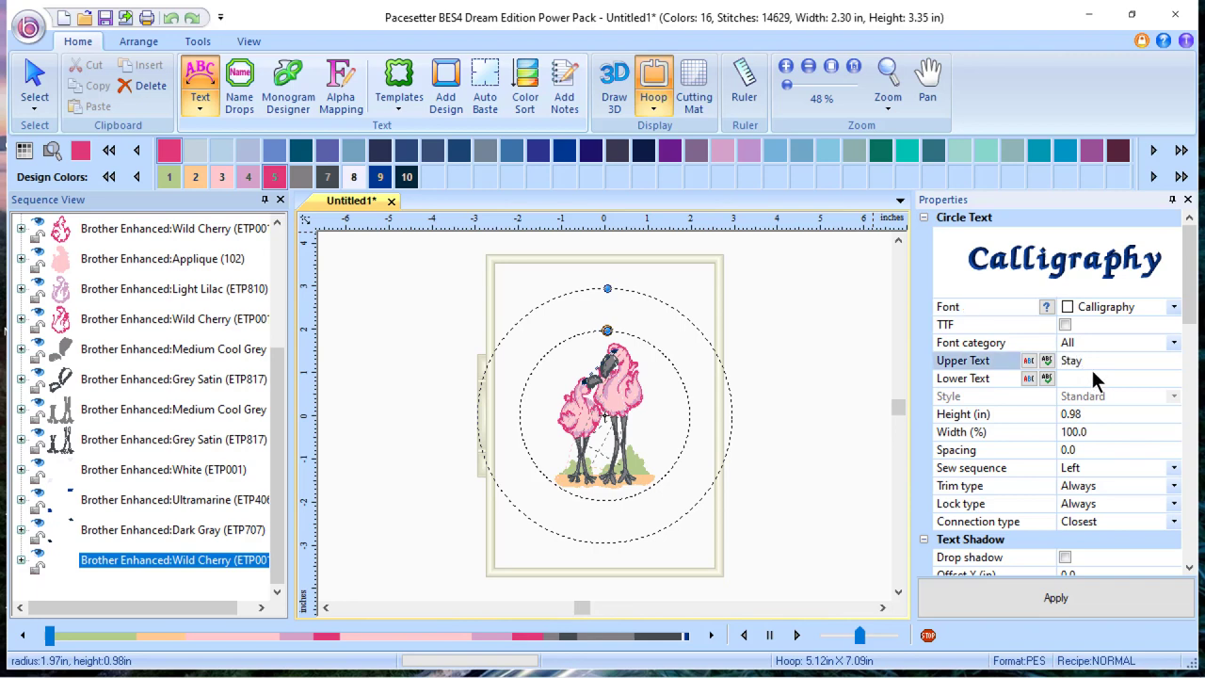
{"action": "left_click", "coordinate": [1068, 378]}
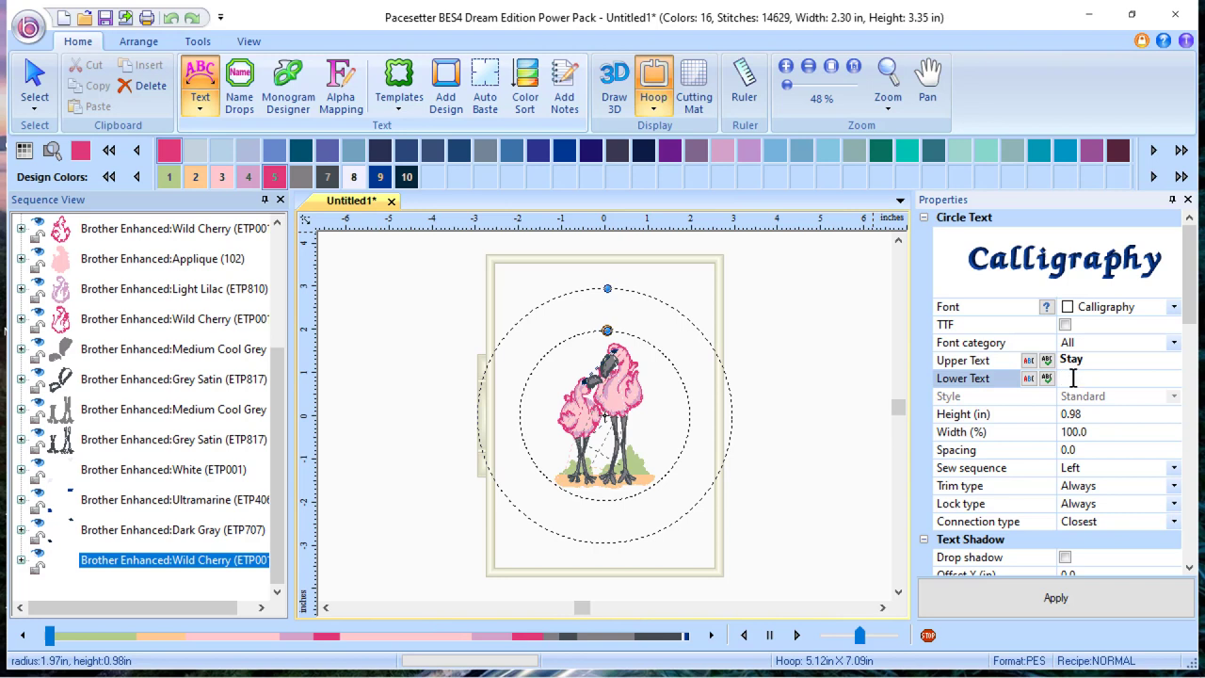
{"action": "type", "text": "Safe"}
{"action": "mouse_move", "coordinate": [1190, 292]}
{"action": "left_mouse_down"}
{"action": "mouse_move", "coordinate": [1192, 529]}
{"action": "mouse_move", "coordinate": [1188, 283]}
{"action": "left_mouse_up"}
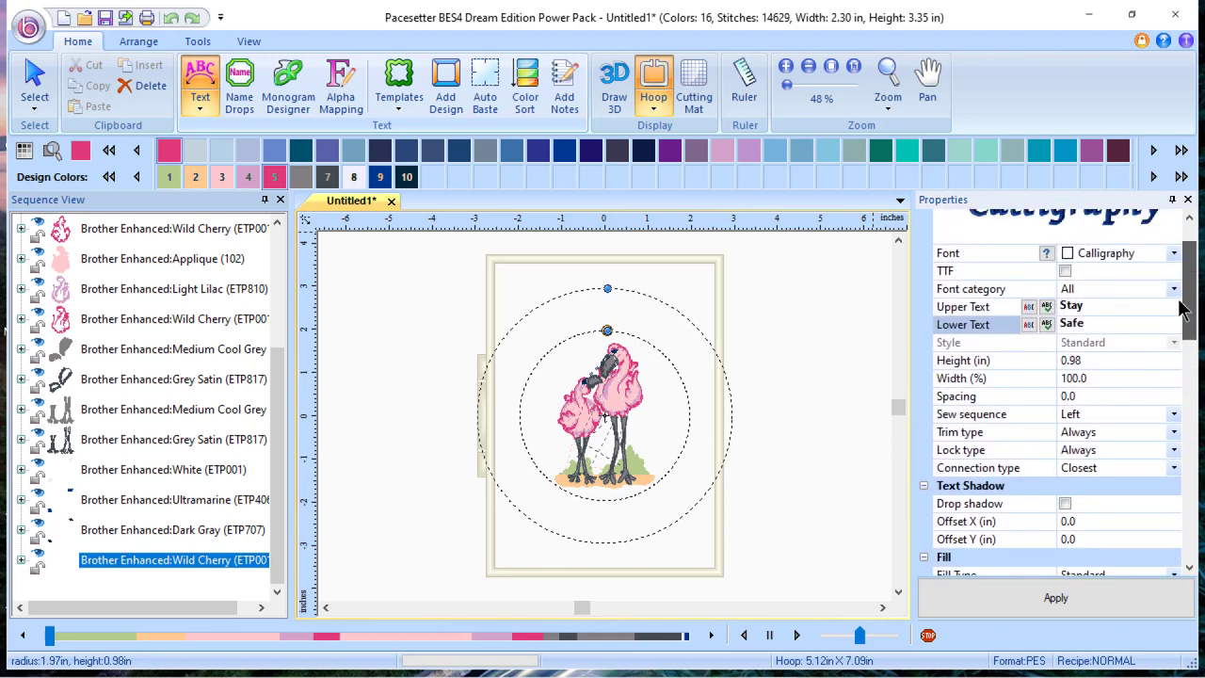
Step: Stitch Stay Safe in pink around the flamingos, enlarging the text circle's radius and letter height
{"action": "left_click", "coordinate": [1060, 600]}
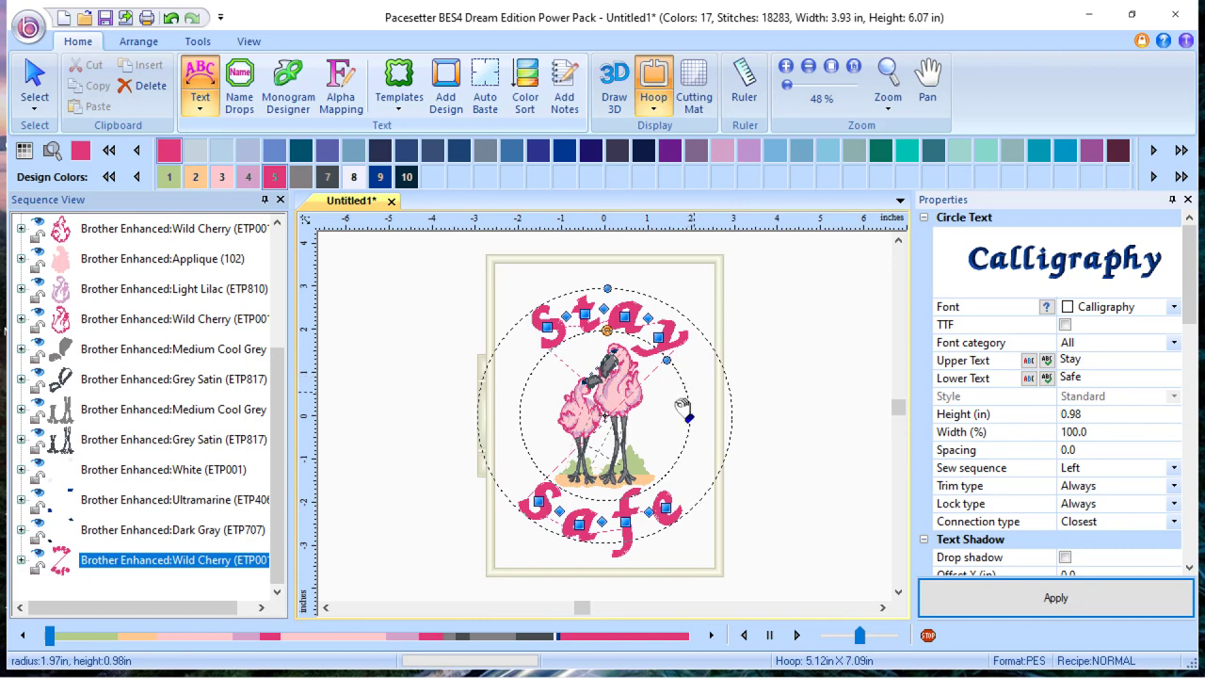
{"action": "left_click", "coordinate": [605, 331]}
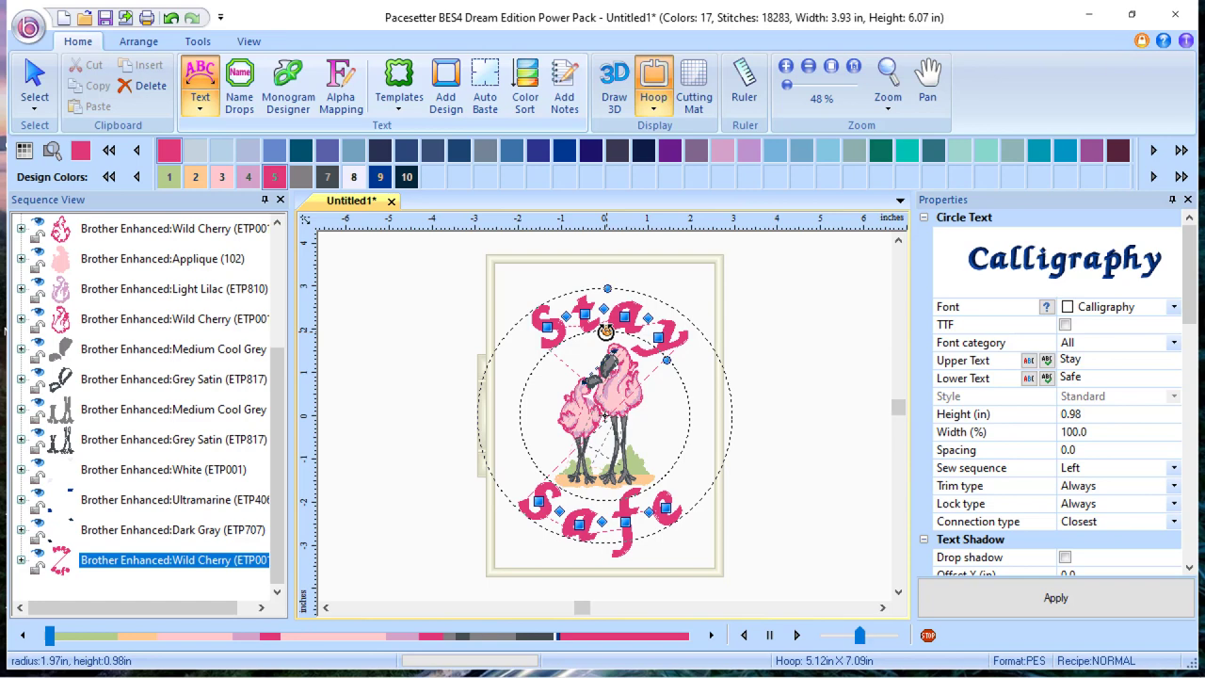
{"action": "left_click_drag", "start_coordinate": [606, 332], "coordinate": [598, 337]}
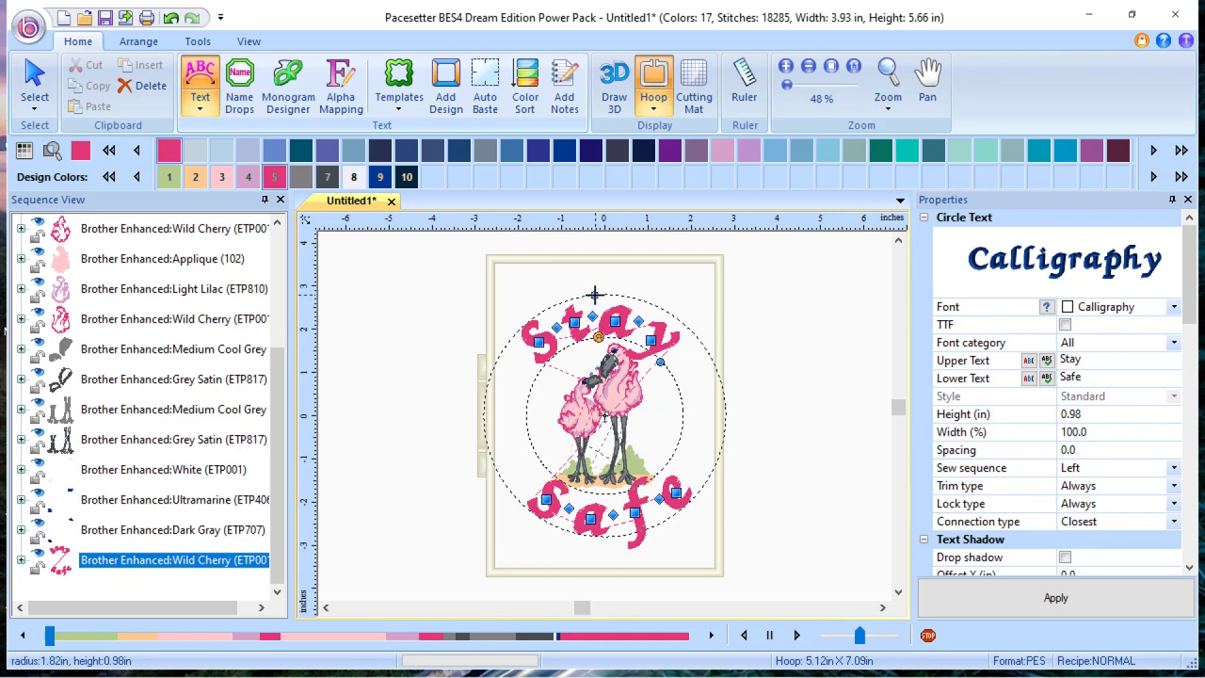
{"action": "left_click_drag", "start_coordinate": [594, 294], "coordinate": [594, 292]}
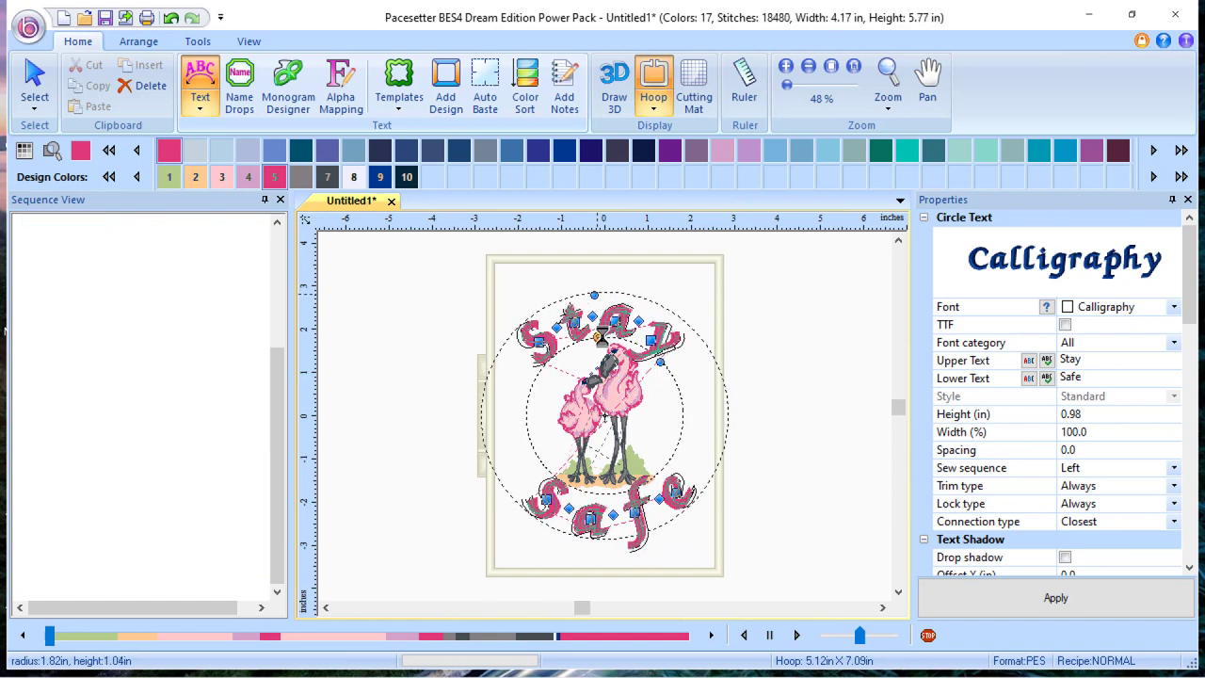
{"action": "left_click_drag", "start_coordinate": [597, 339], "coordinate": [599, 320]}
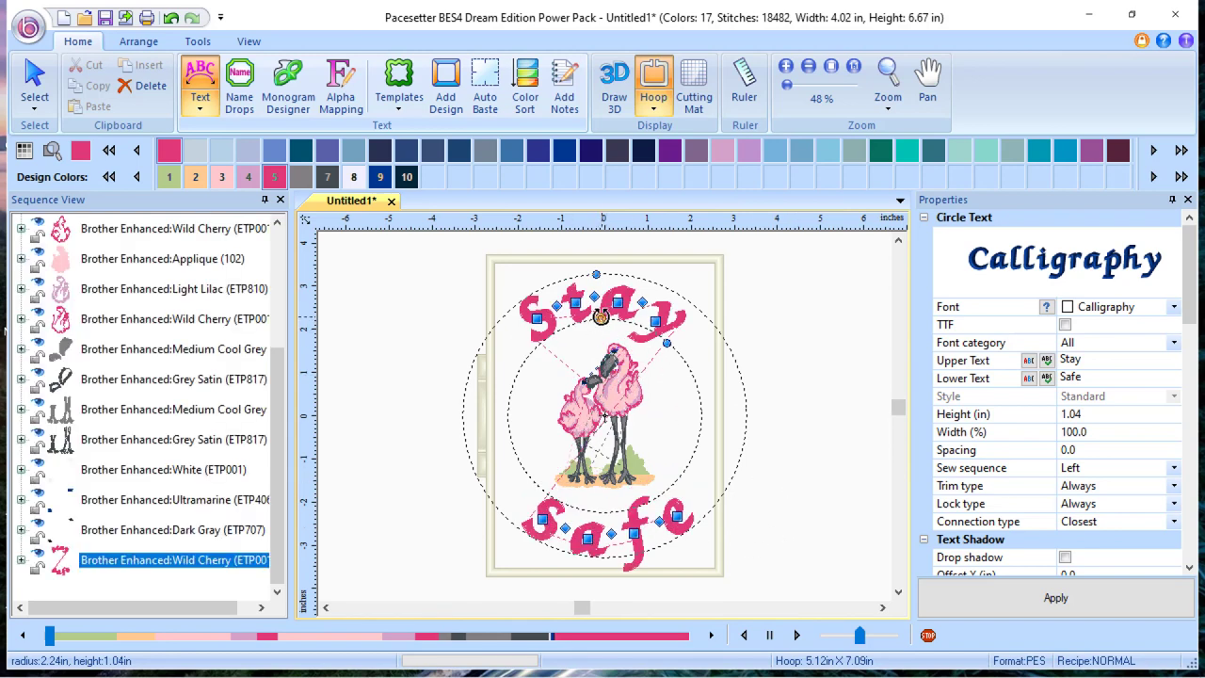
{"action": "left_click_drag", "start_coordinate": [600, 317], "coordinate": [601, 320]}
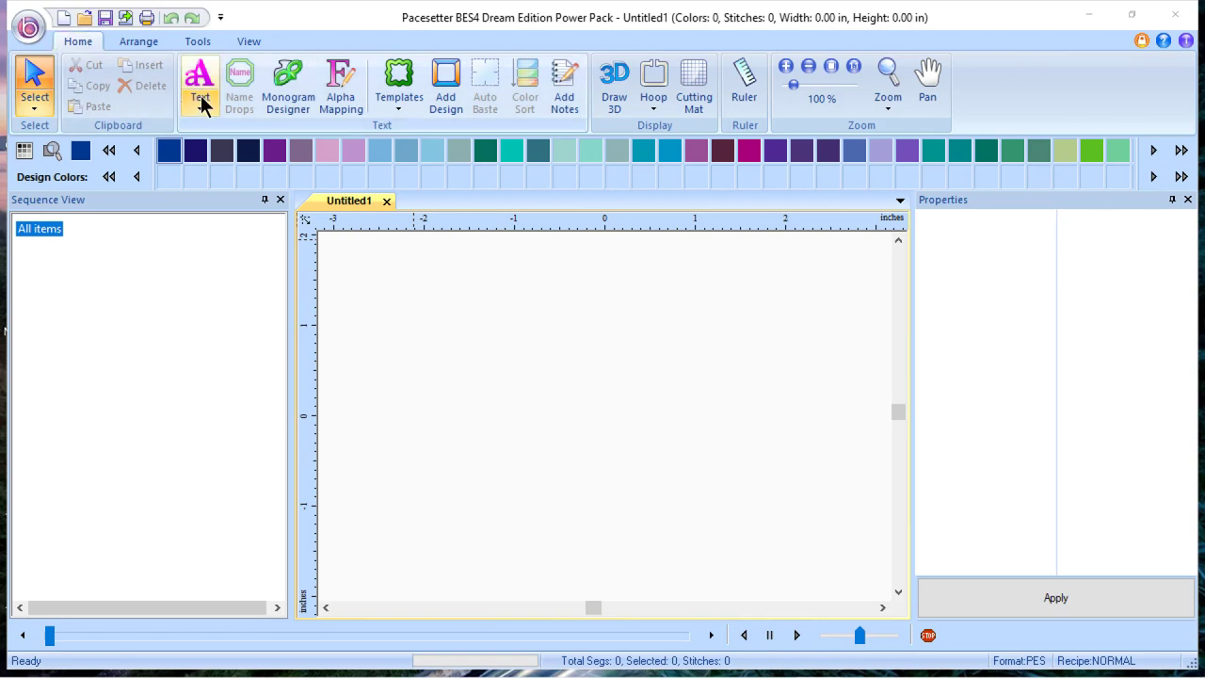
Step: Open Alpha Mapping to browse the DBJJShardee 2-inch PES letter designs
{"action": "left_click", "coordinate": [355, 99]}
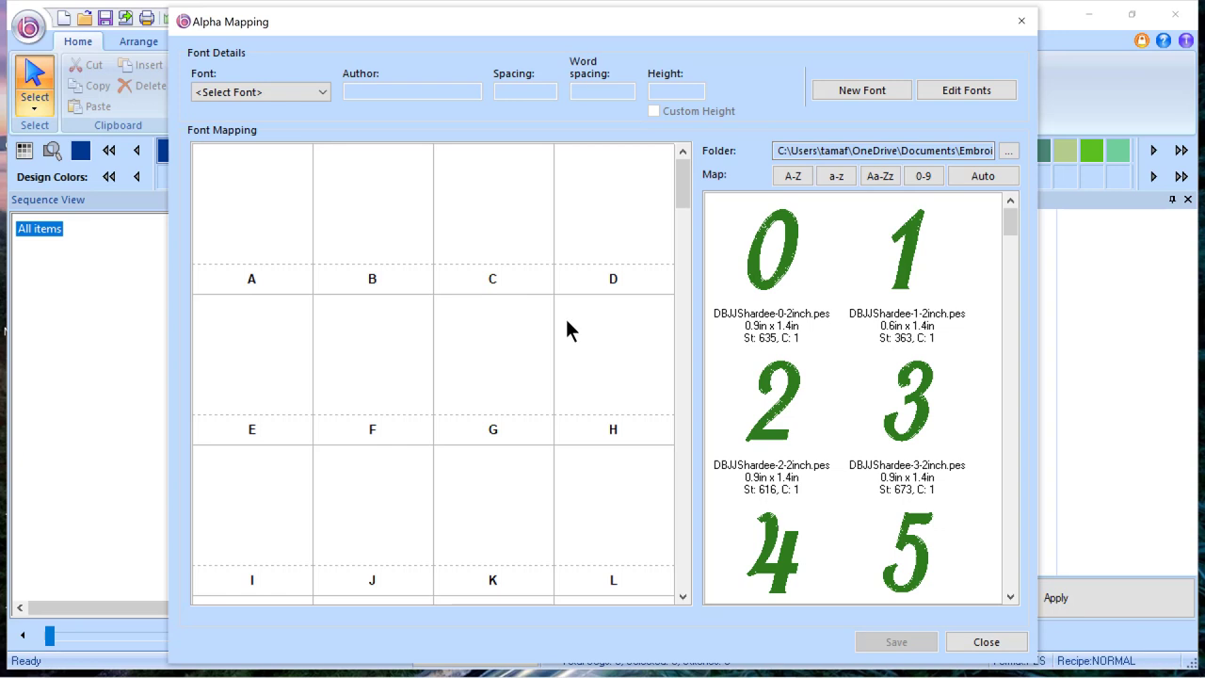
Step: Create a new font named 'DBJJ Sharadee 2 inch' and enter the author's name
{"action": "left_click", "coordinate": [865, 91]}
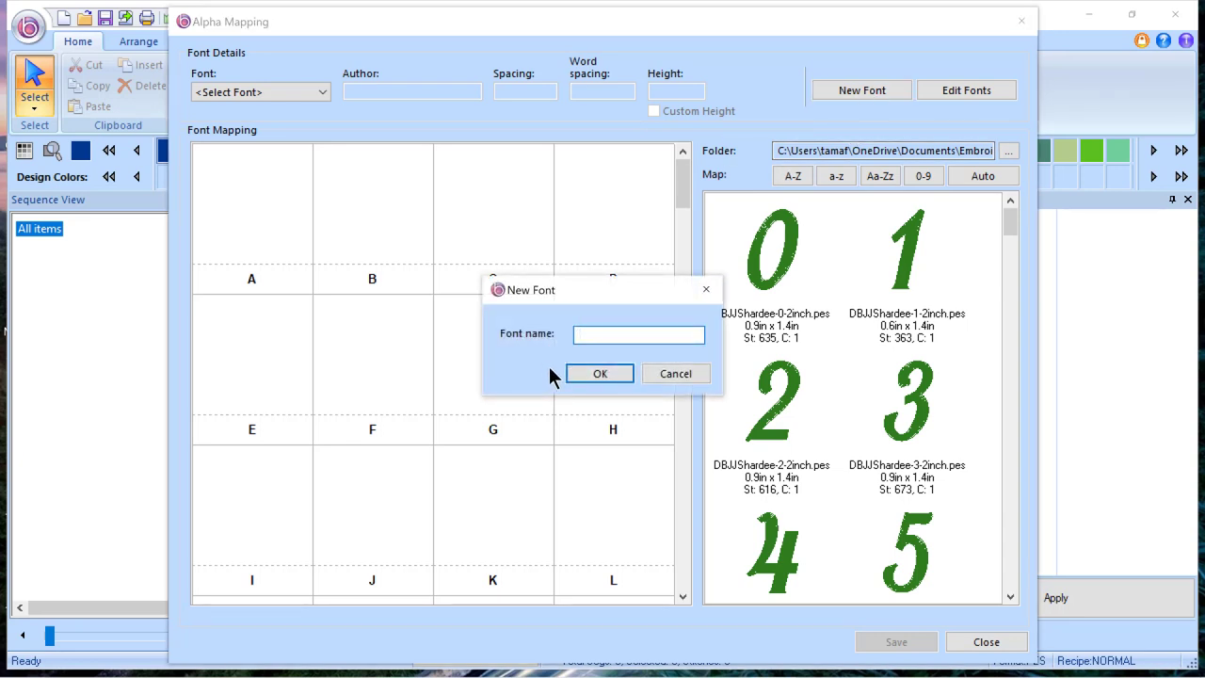
{"action": "type", "text": "DBJJ Sharadee 2 inch"}
{"action": "left_click", "coordinate": [596, 374]}
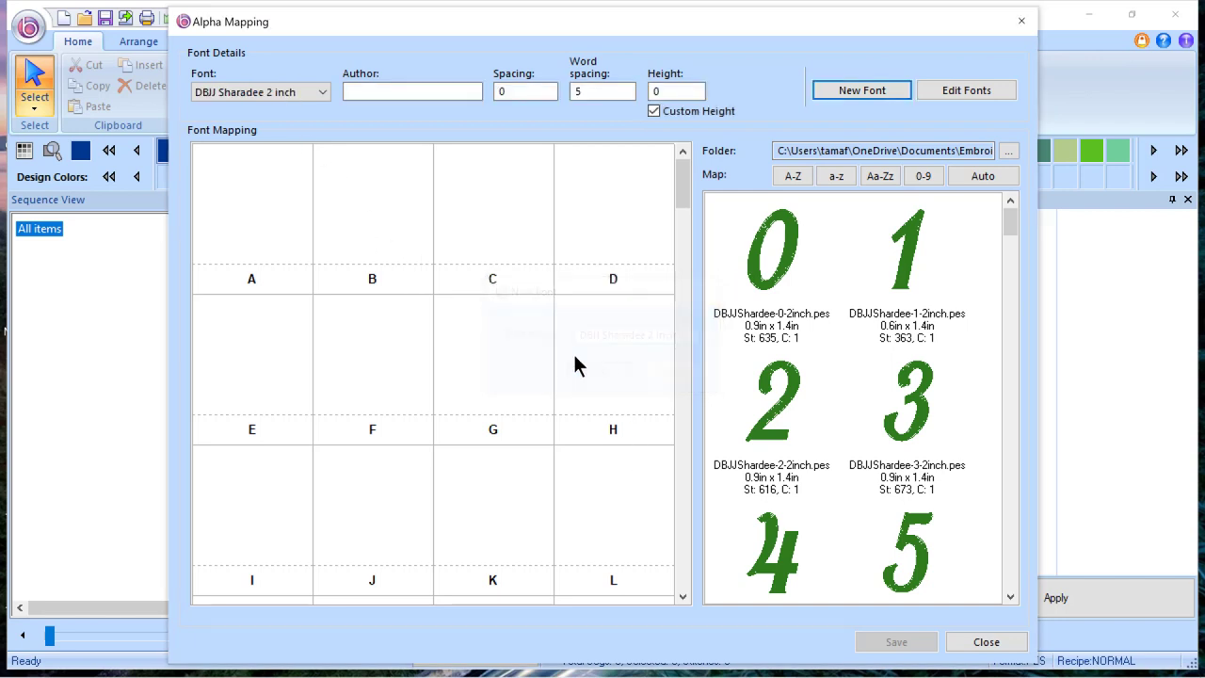
{"action": "left_click", "coordinate": [355, 91]}
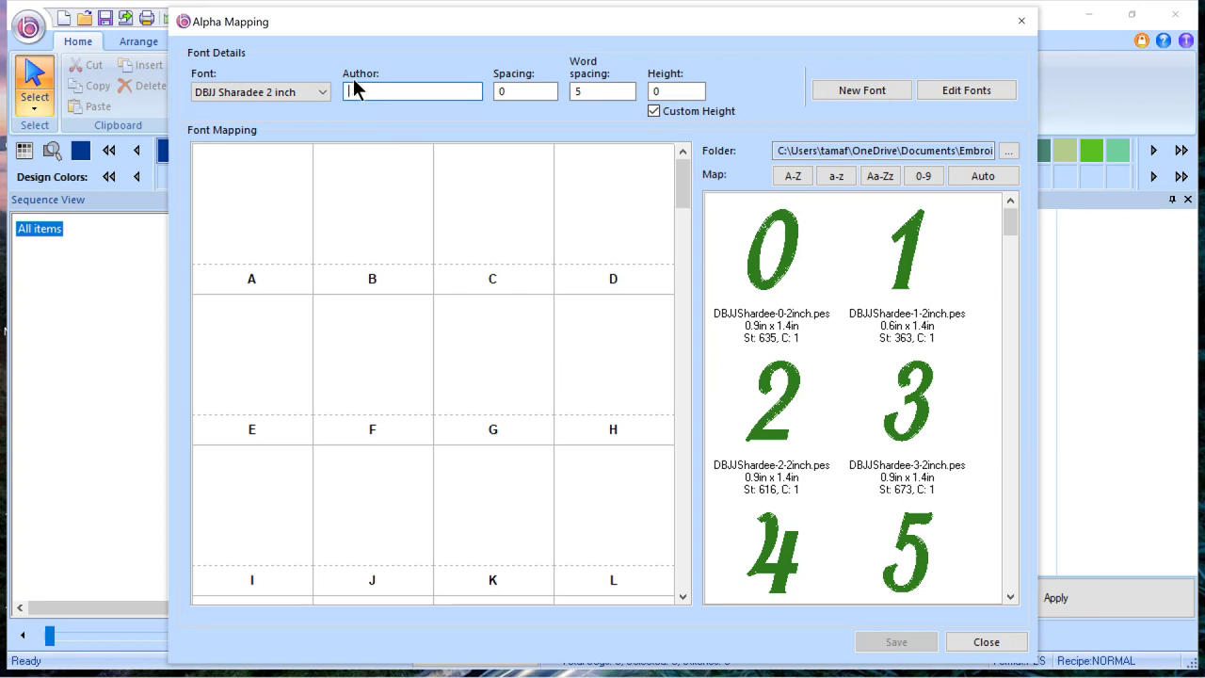
{"action": "type", "text": "J"}
{"action": "type", "text": "ed"}
{"action": "type", "text": "uju"}
Step: Map the capital M design to the M slot as the reference letter, height 49.9
{"action": "scroll", "coordinate": [681, 178], "scroll_direction": "down", "scroll_amount": 1}
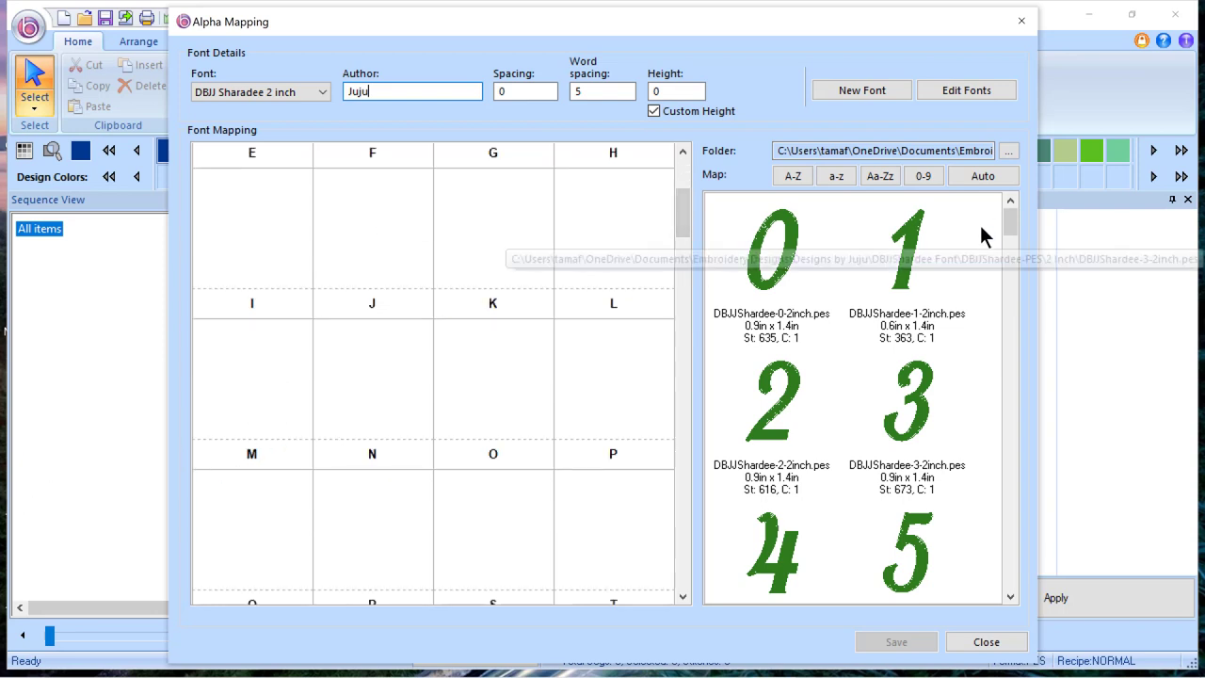
{"action": "left_click_drag", "start_coordinate": [1006, 233], "coordinate": [1016, 381]}
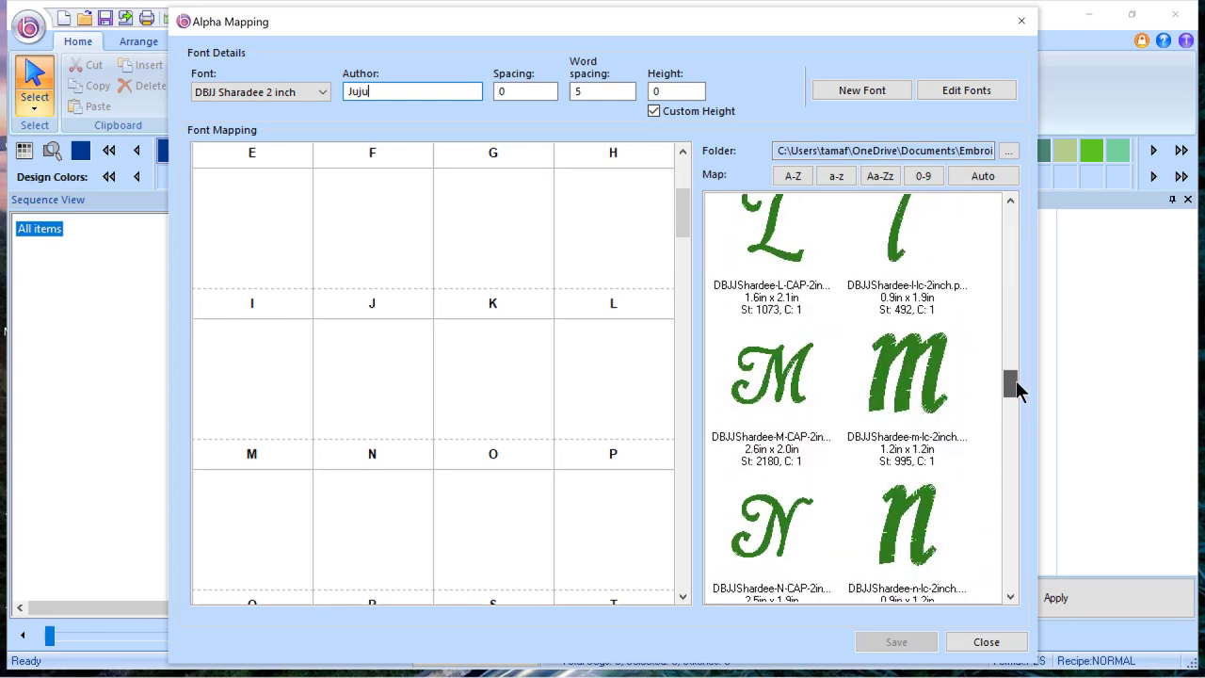
{"action": "left_click", "coordinate": [781, 378]}
{"action": "left_click_drag", "start_coordinate": [780, 379], "coordinate": [249, 417]}
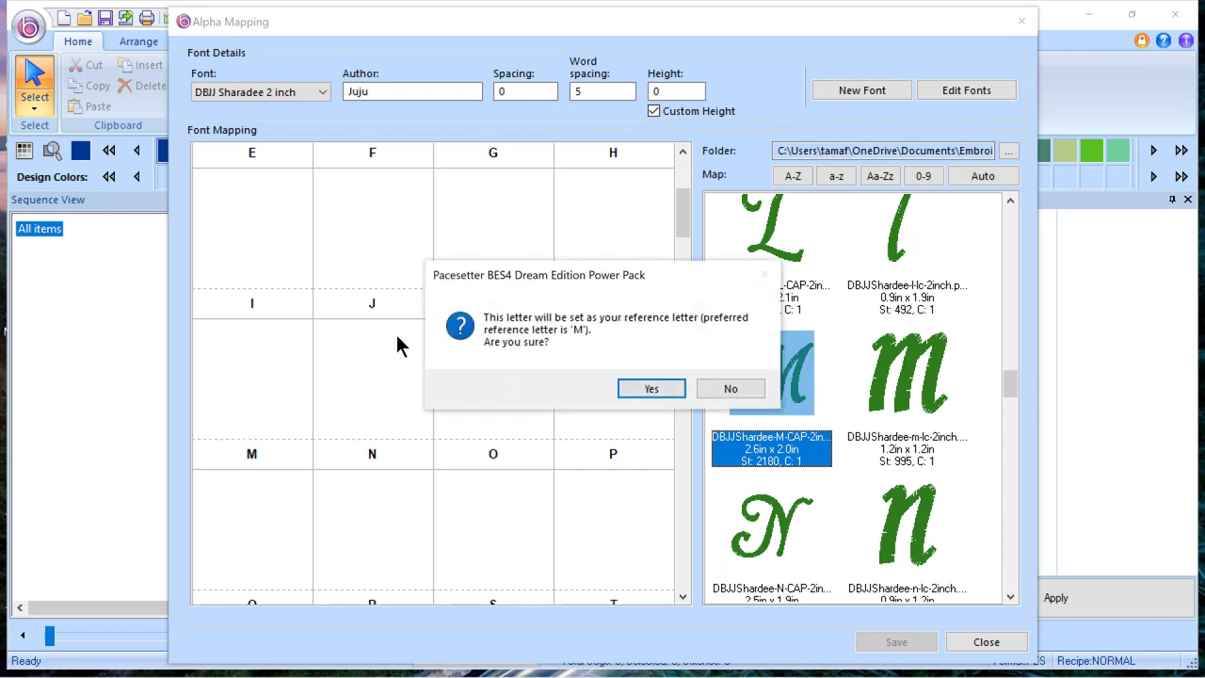
{"action": "left_click", "coordinate": [642, 389]}
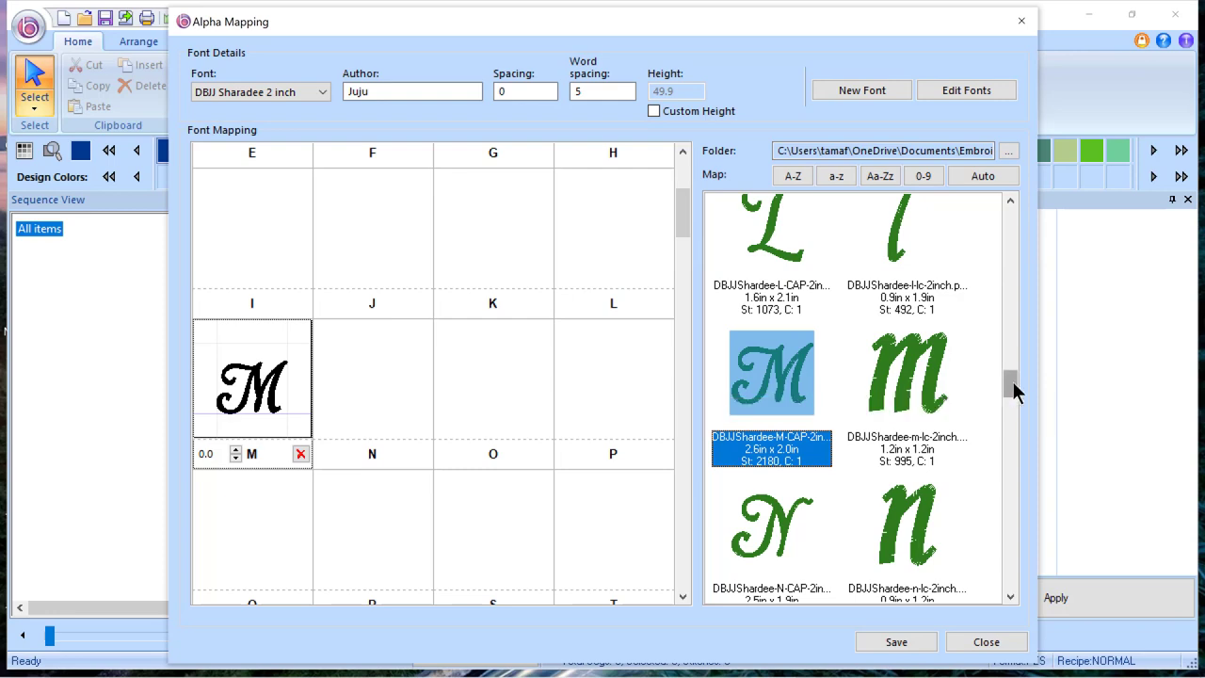
Step: Select all the letter designs from A through z in the design list
{"action": "left_click_drag", "start_coordinate": [1015, 391], "coordinate": [1012, 266]}
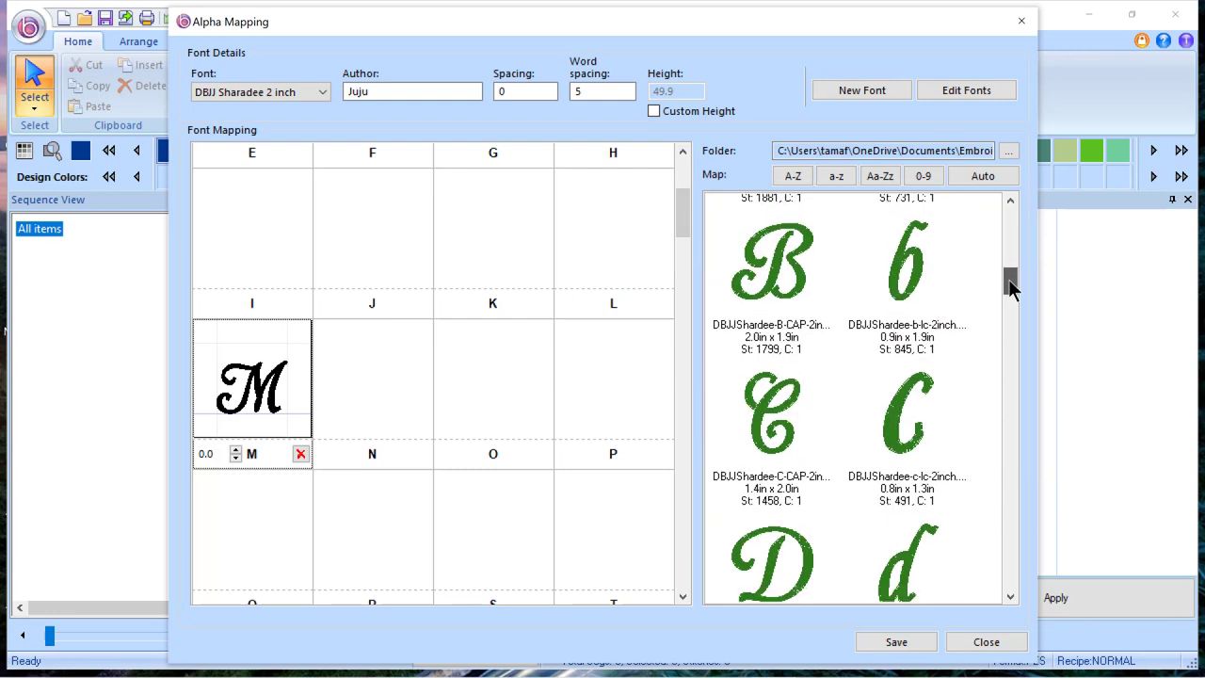
{"action": "left_click_drag", "start_coordinate": [1010, 287], "coordinate": [1010, 273]}
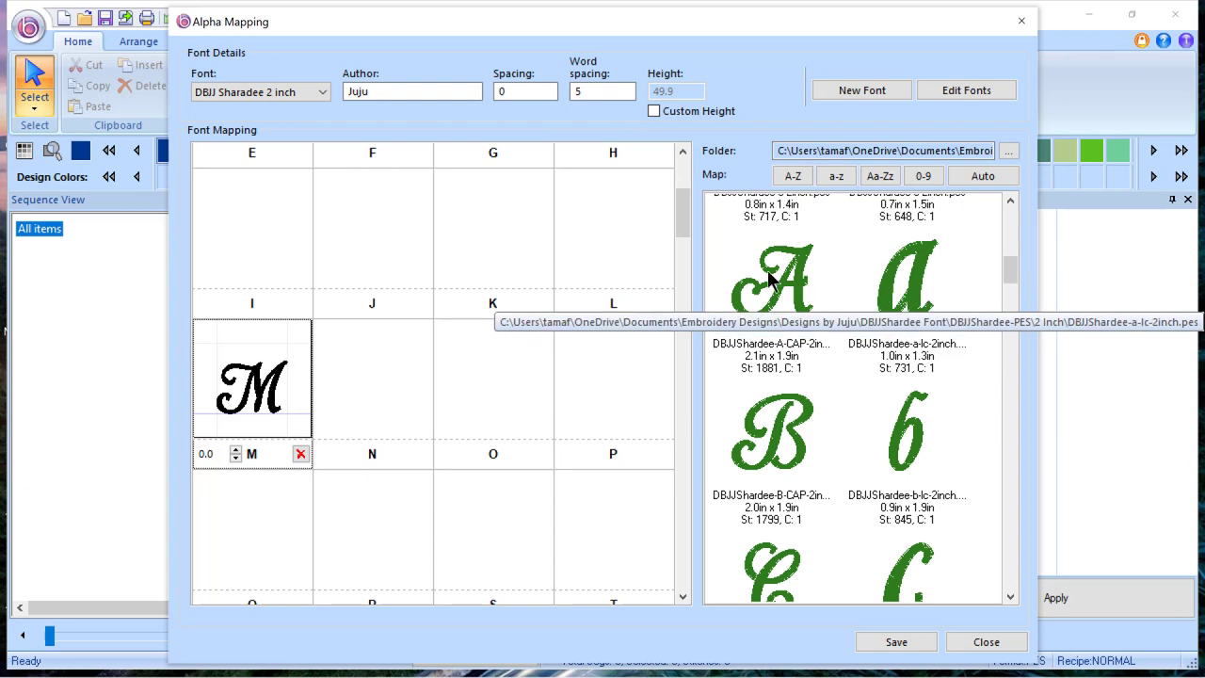
{"action": "left_click_drag", "start_coordinate": [731, 227], "coordinate": [939, 578]}
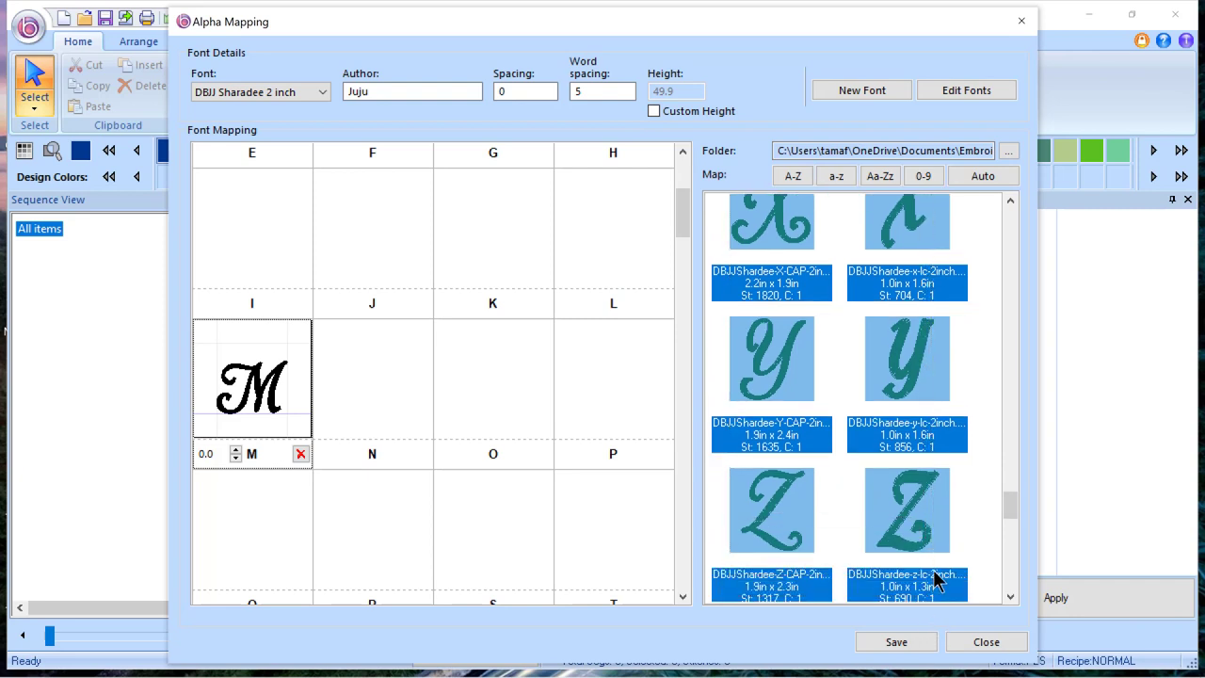
Step: Map the selected designs to upper and lowercase letters and drop G to offset -187.2
{"action": "left_click", "coordinate": [880, 175]}
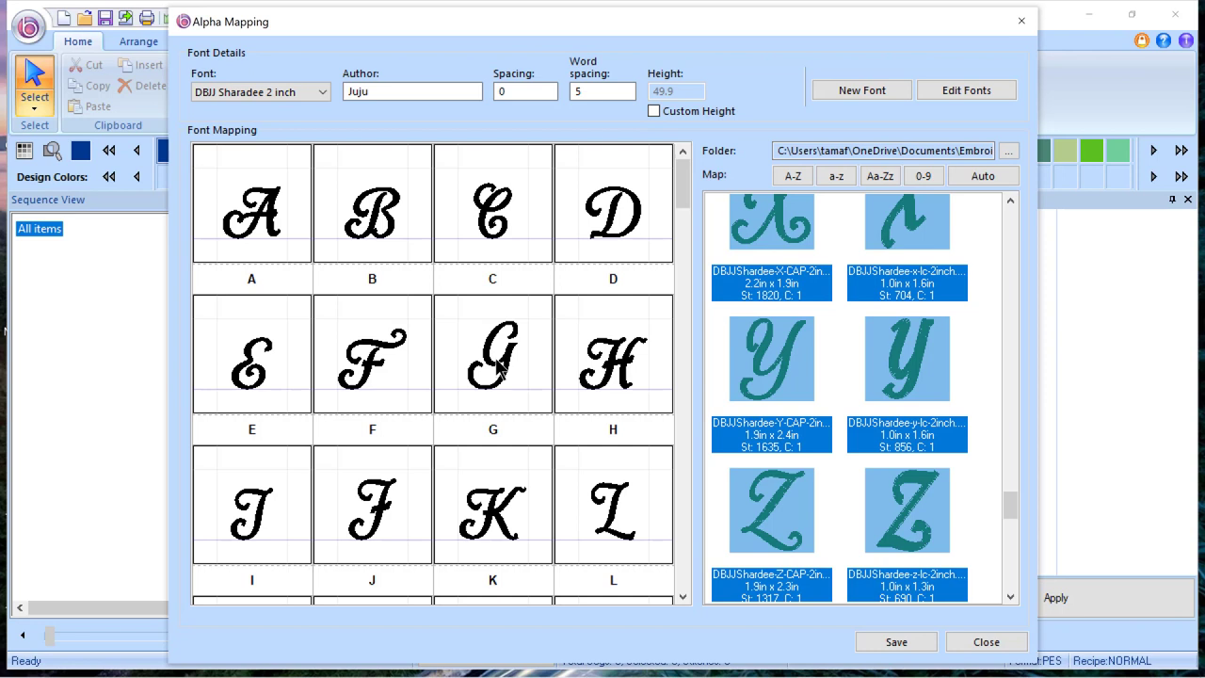
{"action": "left_click", "coordinate": [499, 370]}
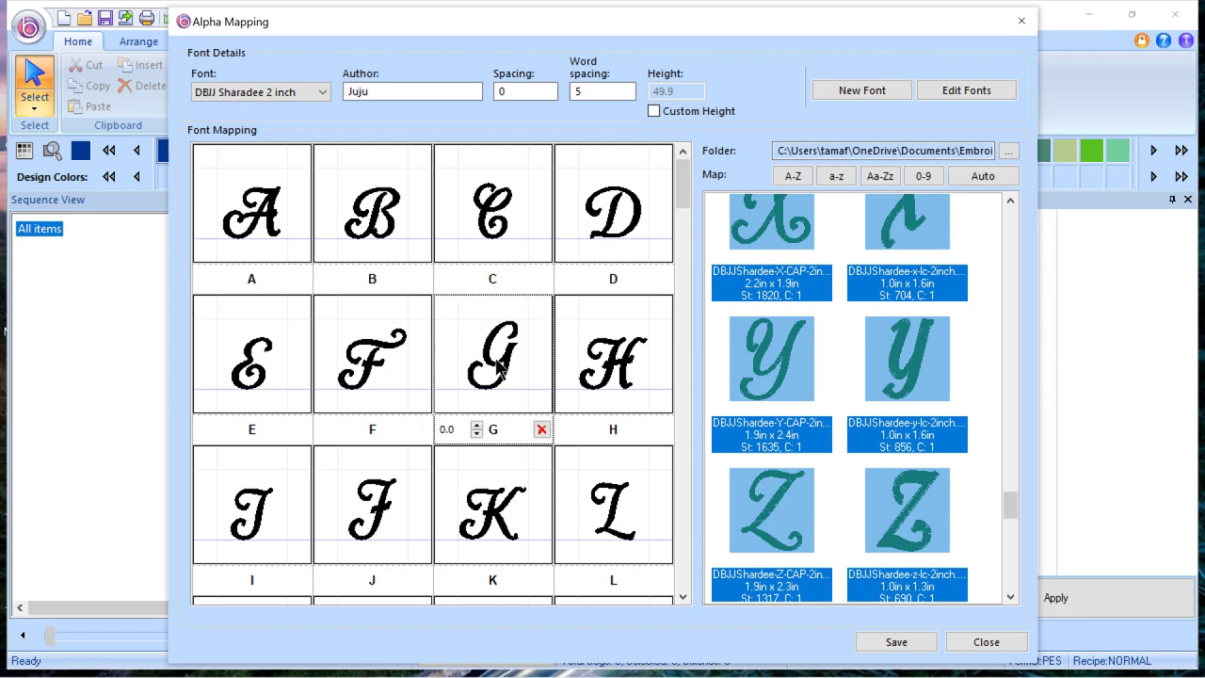
{"action": "left_click_drag", "start_coordinate": [499, 370], "coordinate": [490, 378]}
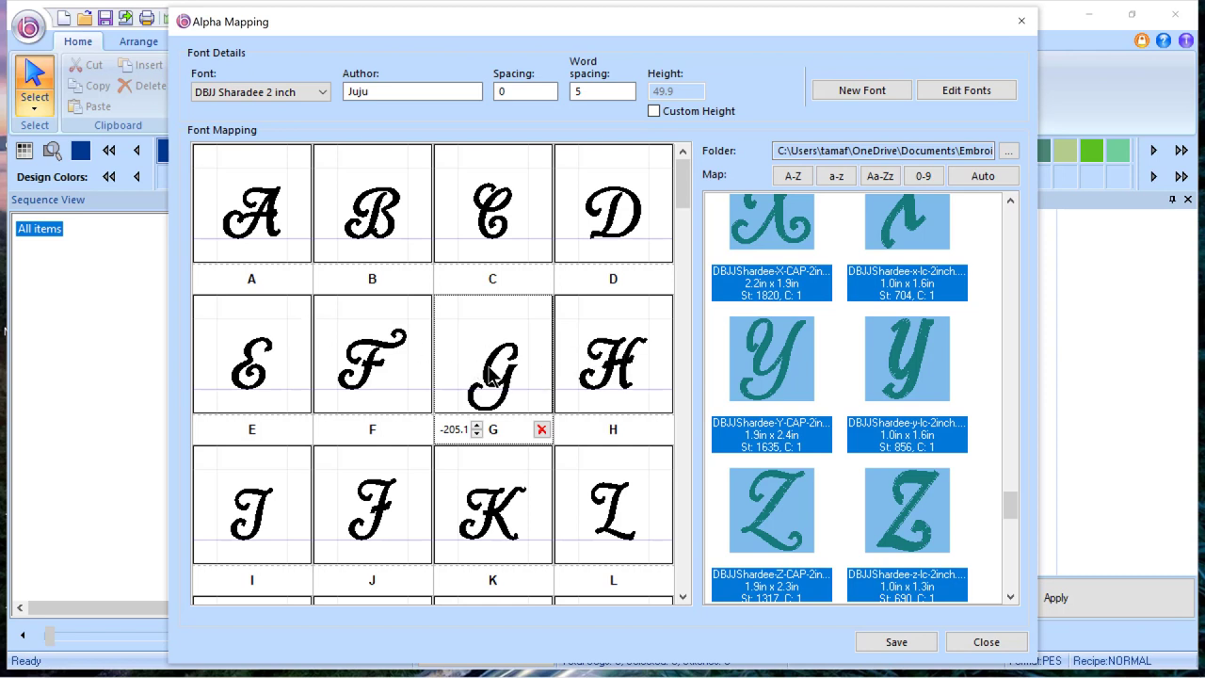
{"action": "left_click_drag", "start_coordinate": [509, 381], "coordinate": [502, 379]}
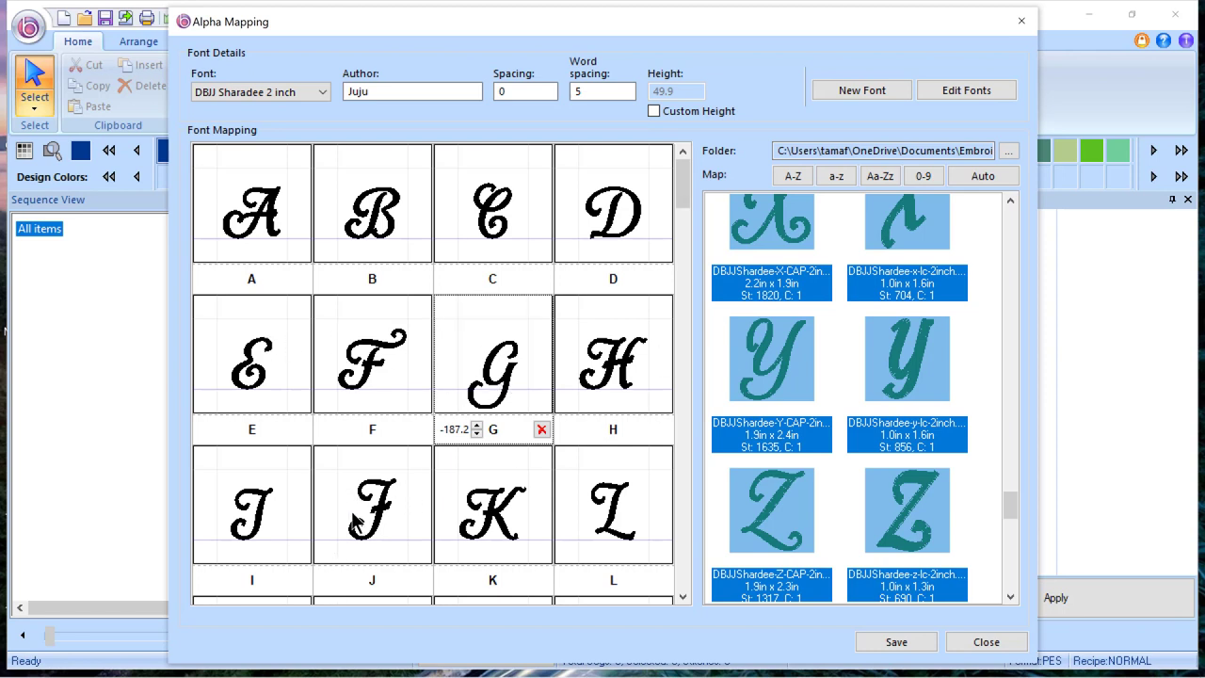
Step: Lower the J glyph below the baseline to offset -80.2
{"action": "scroll", "coordinate": [356, 522], "scroll_direction": "down", "scroll_amount": 3}
{"action": "scroll", "coordinate": [362, 513], "scroll_direction": "up", "scroll_amount": 3}
{"action": "scroll", "coordinate": [384, 508], "scroll_direction": "down", "scroll_amount": 3}
{"action": "scroll", "coordinate": [451, 369], "scroll_direction": "up", "scroll_amount": 3}
{"action": "left_click", "coordinate": [375, 508]}
{"action": "left_click_drag", "start_coordinate": [381, 516], "coordinate": [382, 482]}
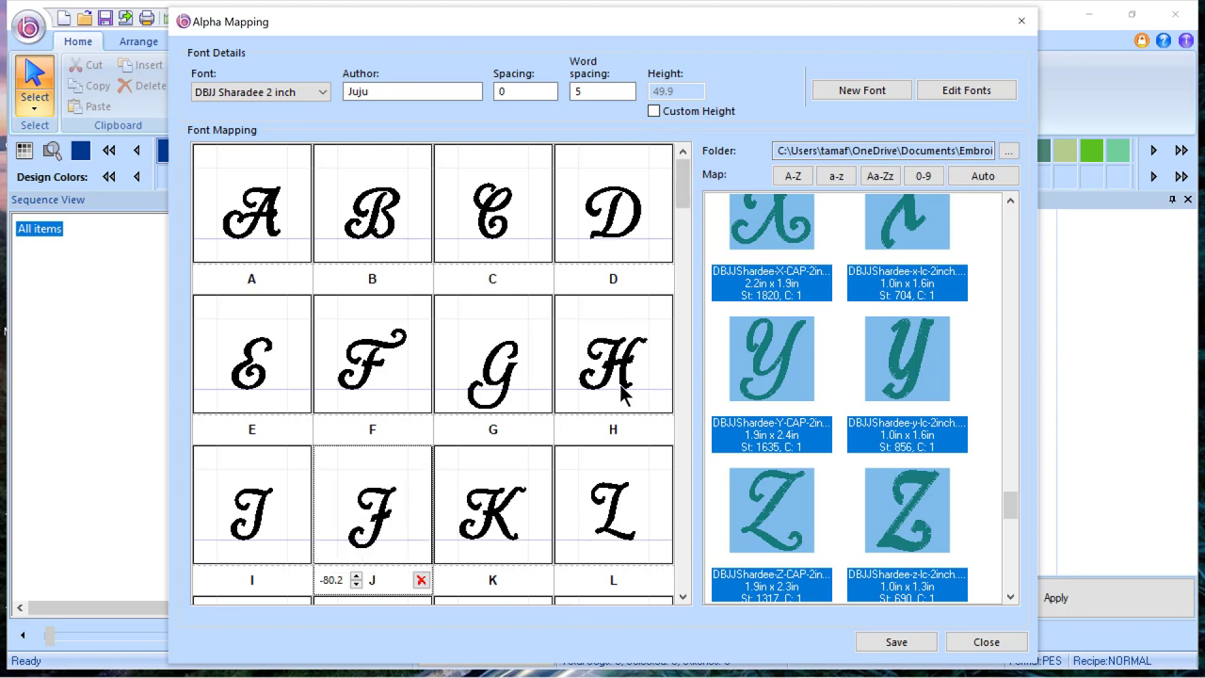
Step: Try shifting the P glyph down, then lower the Q glyph below the baseline
{"action": "scroll", "coordinate": [646, 347], "scroll_direction": "down", "scroll_amount": 5}
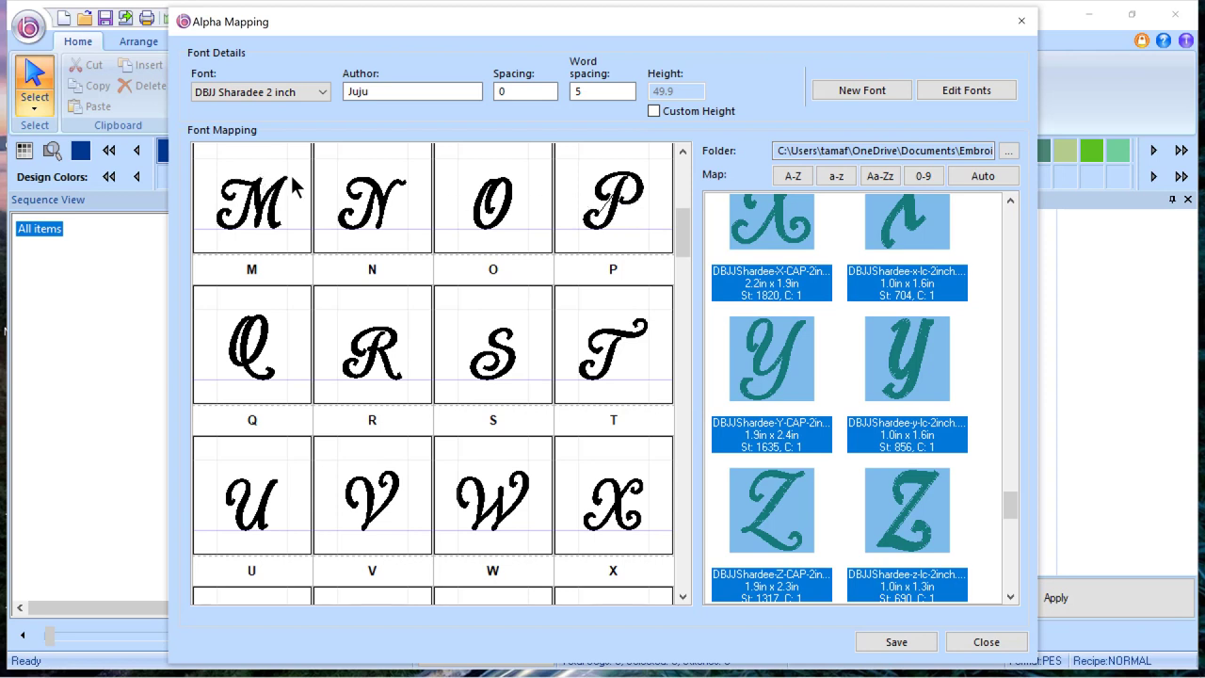
{"action": "left_click", "coordinate": [629, 209]}
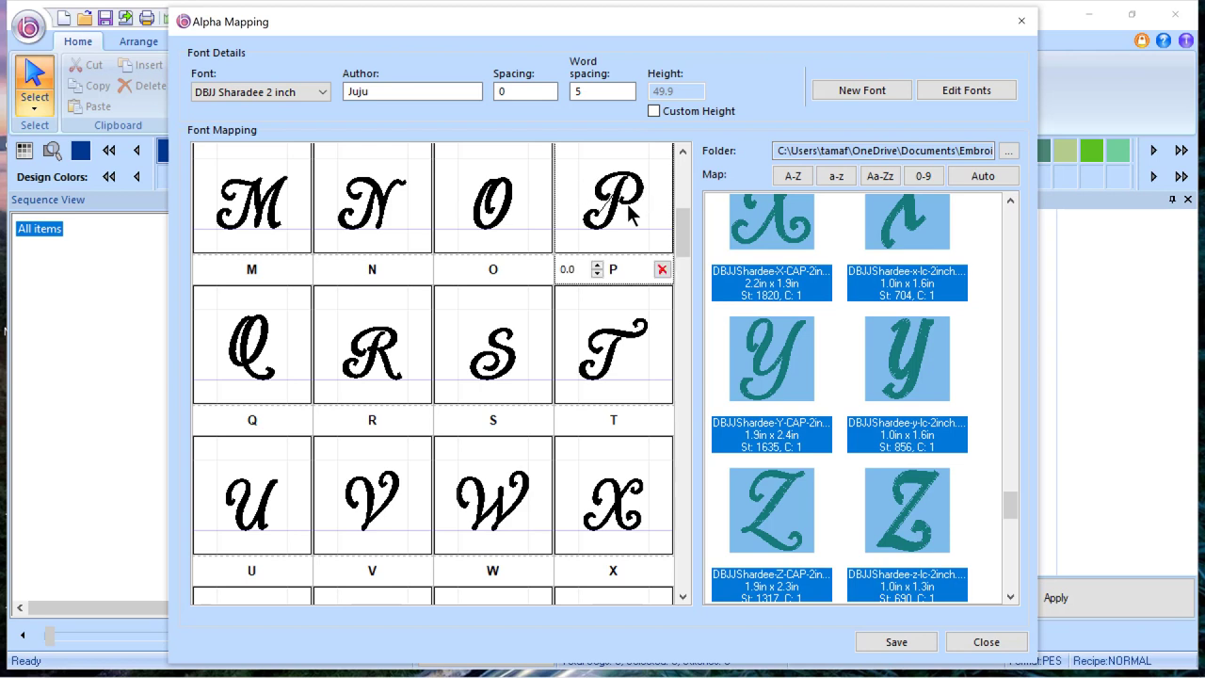
{"action": "left_click_drag", "start_coordinate": [620, 205], "coordinate": [625, 213]}
{"action": "left_click", "coordinate": [259, 350]}
{"action": "left_click_drag", "start_coordinate": [246, 353], "coordinate": [263, 369]}
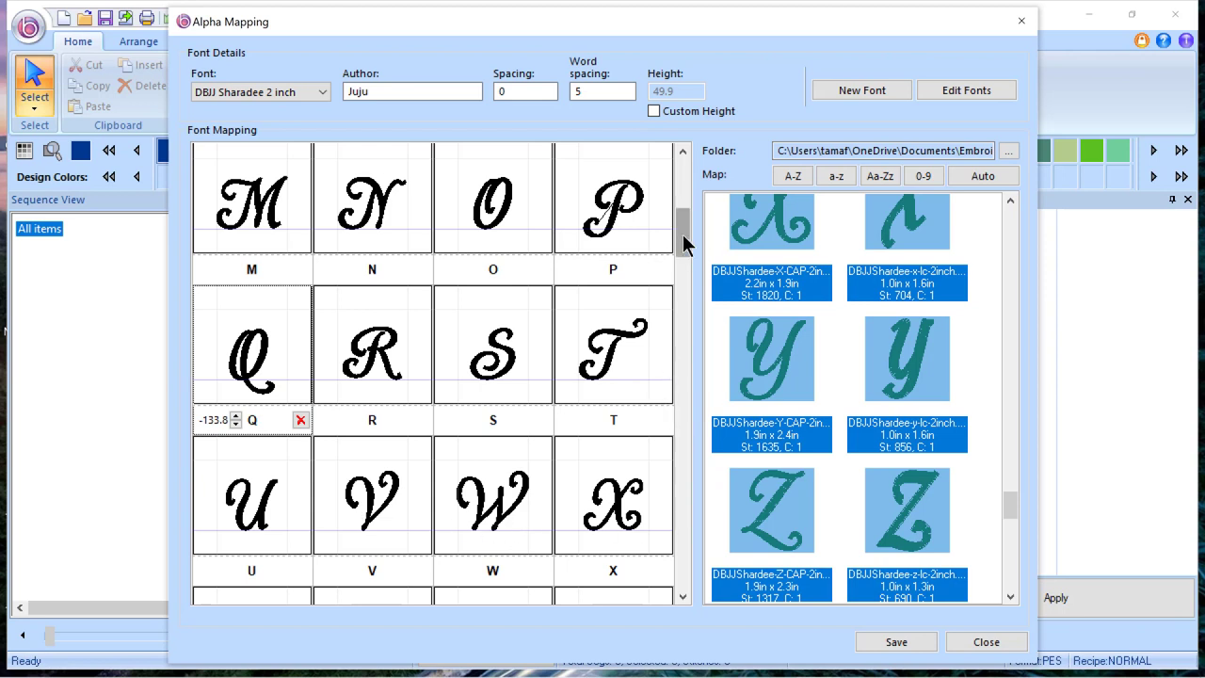
Step: Lower the capital Y and Z glyphs in their cells
{"action": "scroll", "coordinate": [684, 245], "scroll_direction": "down", "scroll_amount": 6}
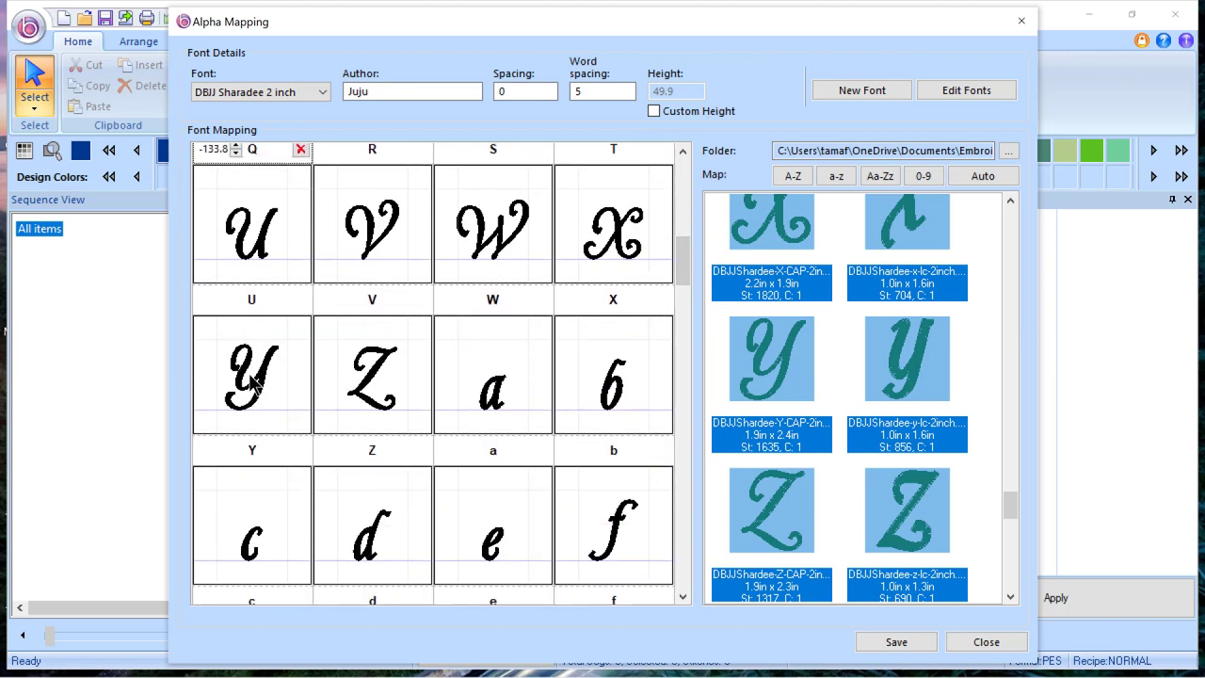
{"action": "left_click", "coordinate": [254, 381]}
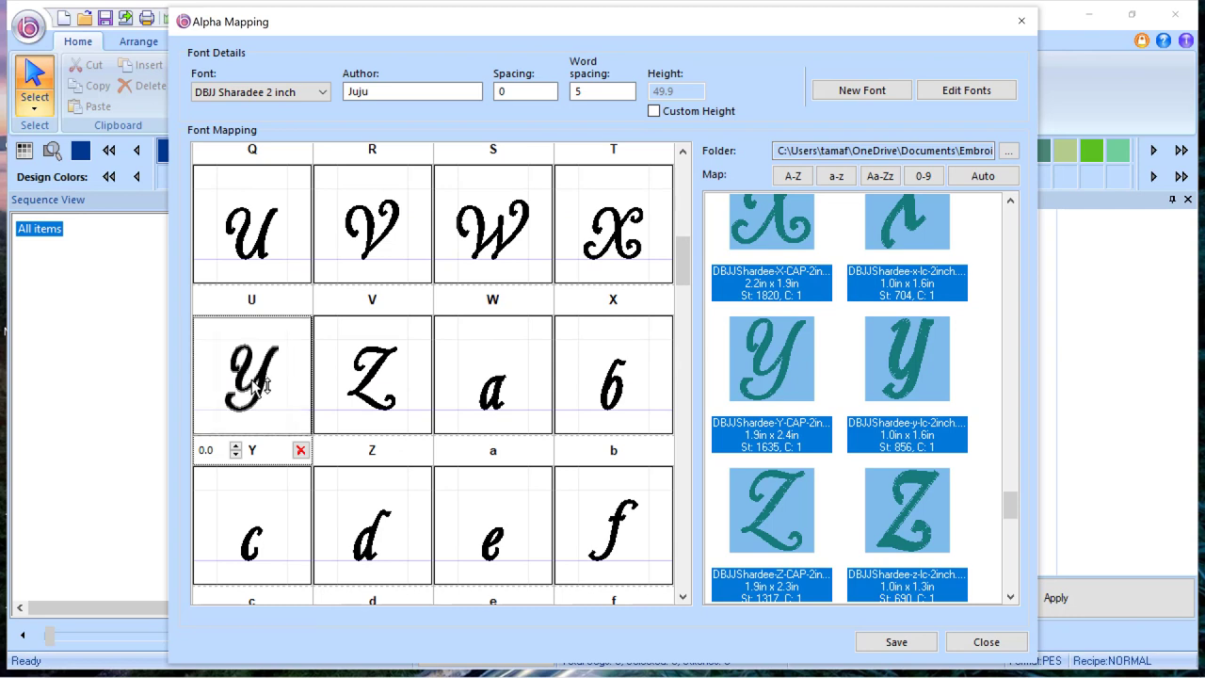
{"action": "left_click_drag", "start_coordinate": [256, 381], "coordinate": [264, 402]}
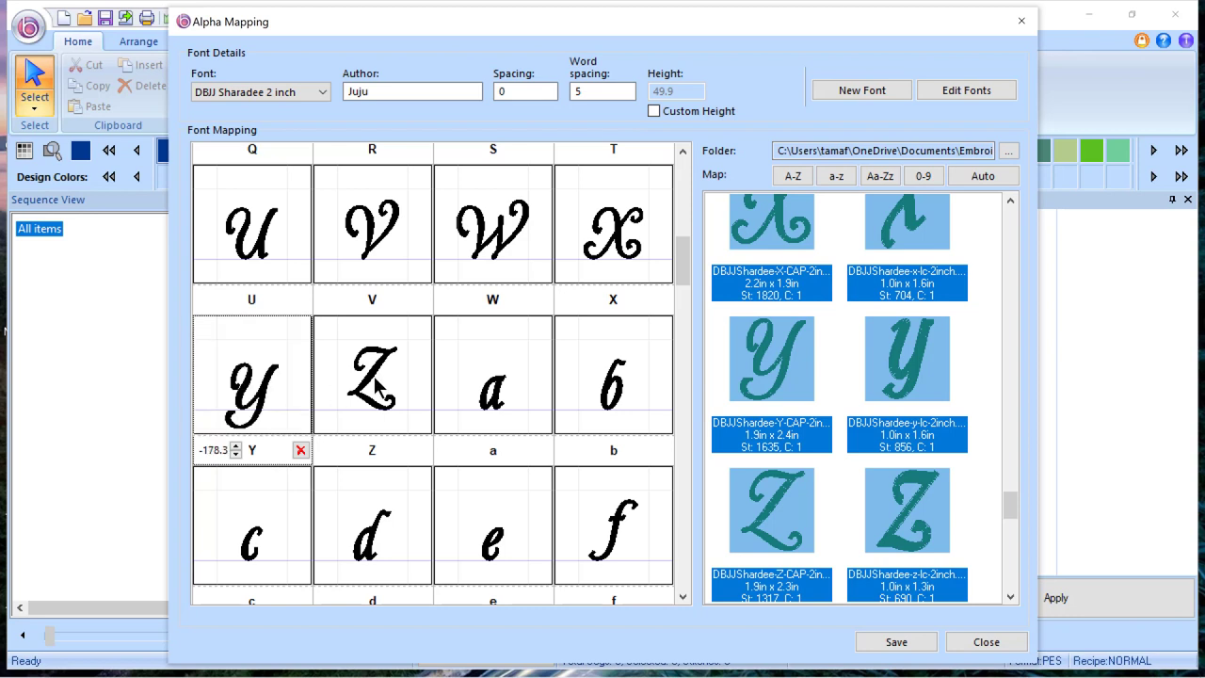
{"action": "left_click", "coordinate": [375, 386]}
{"action": "left_click_drag", "start_coordinate": [374, 382], "coordinate": [378, 397]}
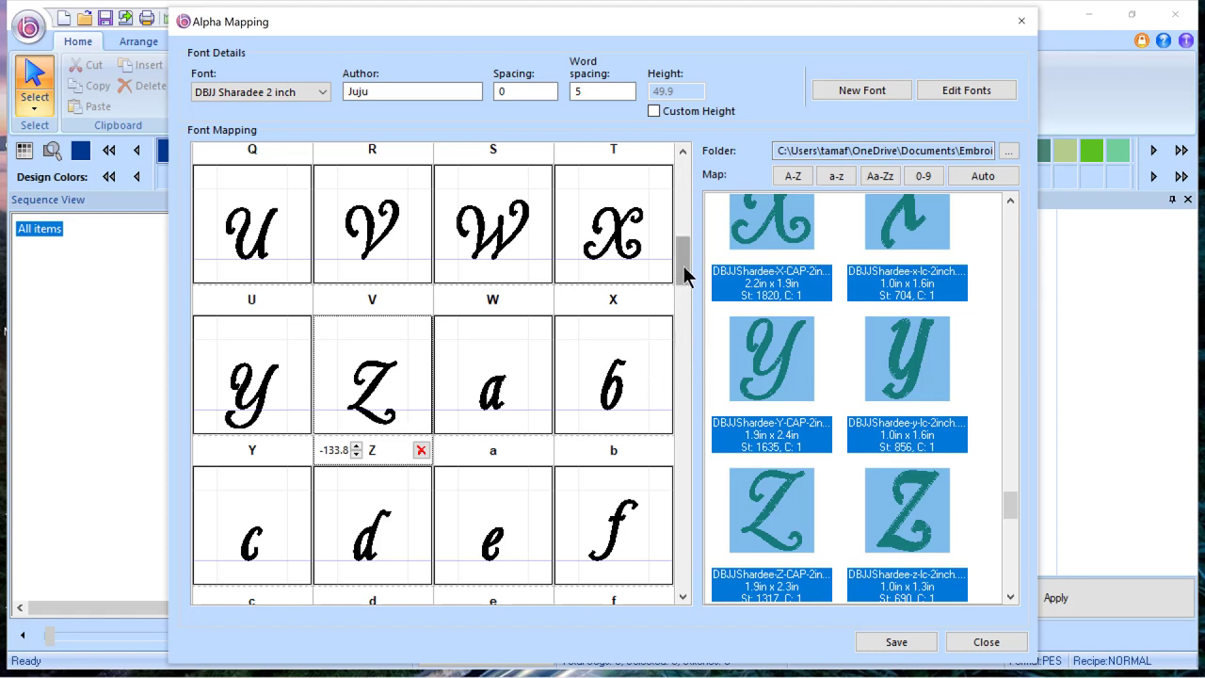
{"action": "left_click_drag", "start_coordinate": [683, 265], "coordinate": [636, 306]}
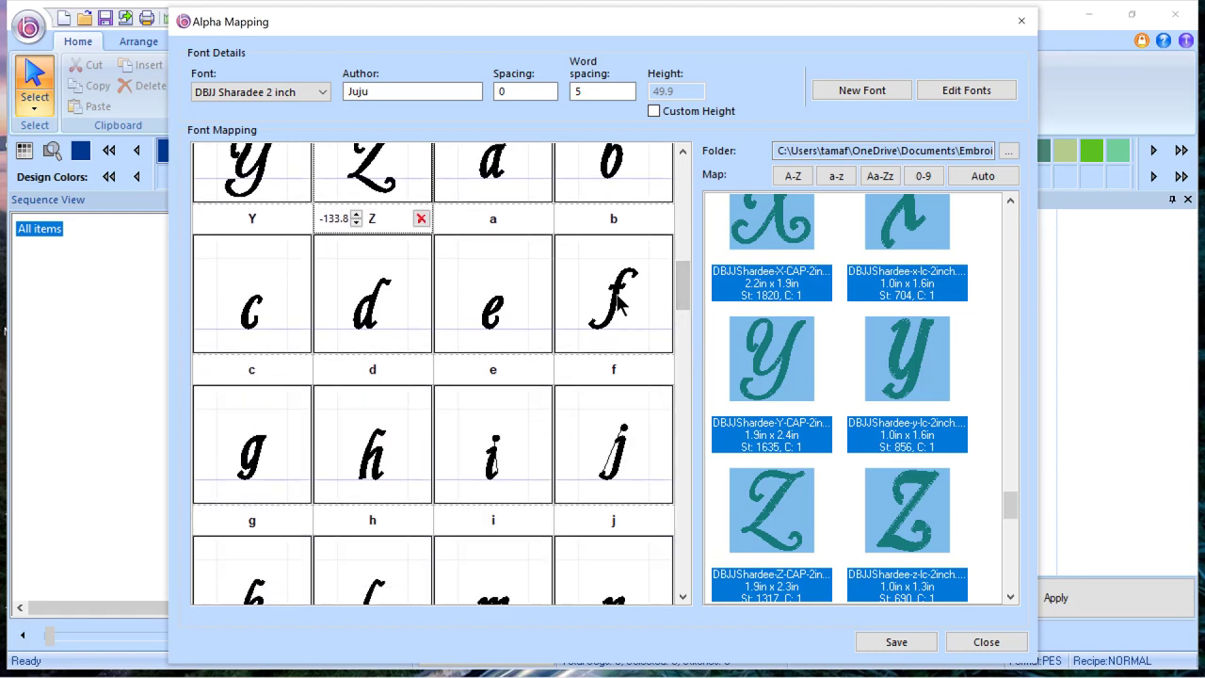
Step: Lower the lowercase f and g glyphs below the baseline
{"action": "left_click", "coordinate": [618, 300]}
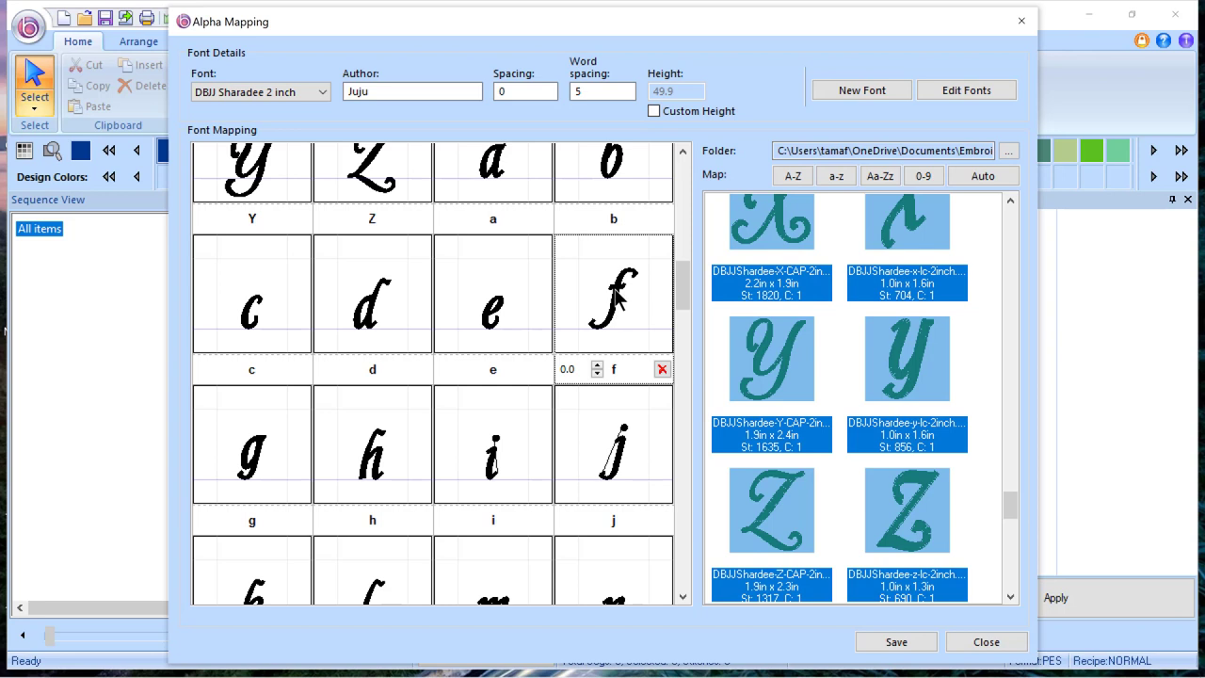
{"action": "left_click_drag", "start_coordinate": [617, 295], "coordinate": [617, 302]}
{"action": "left_click", "coordinate": [256, 462]}
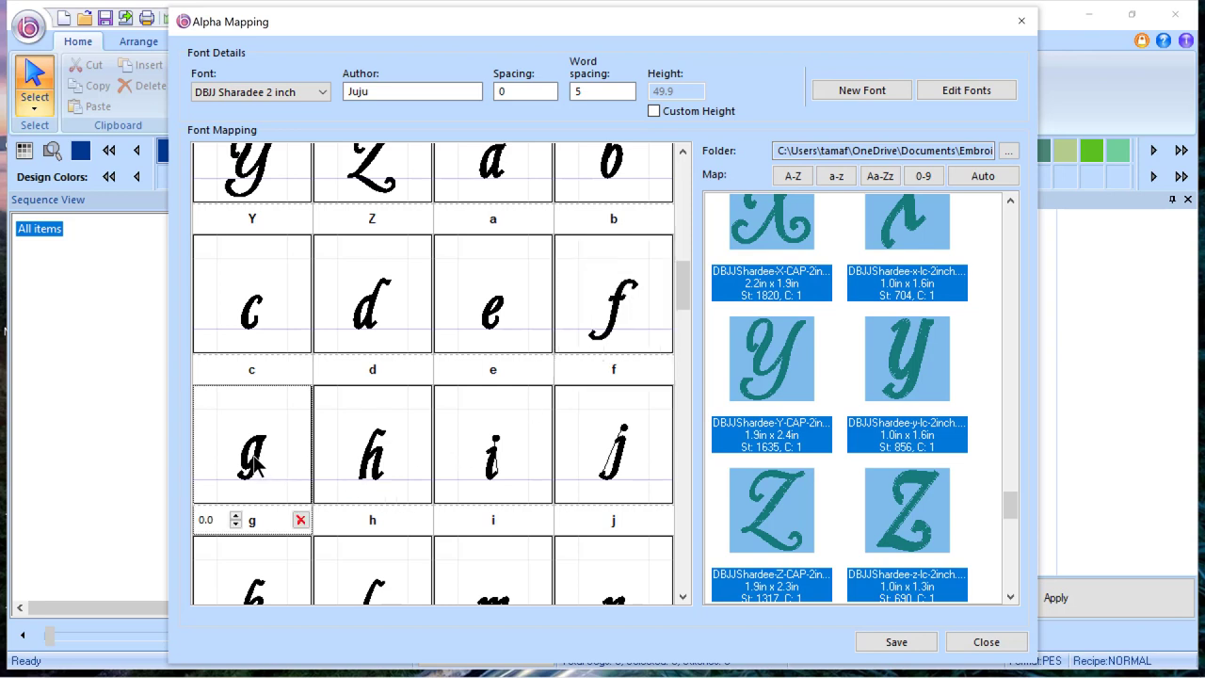
{"action": "left_click_drag", "start_coordinate": [255, 462], "coordinate": [320, 462]}
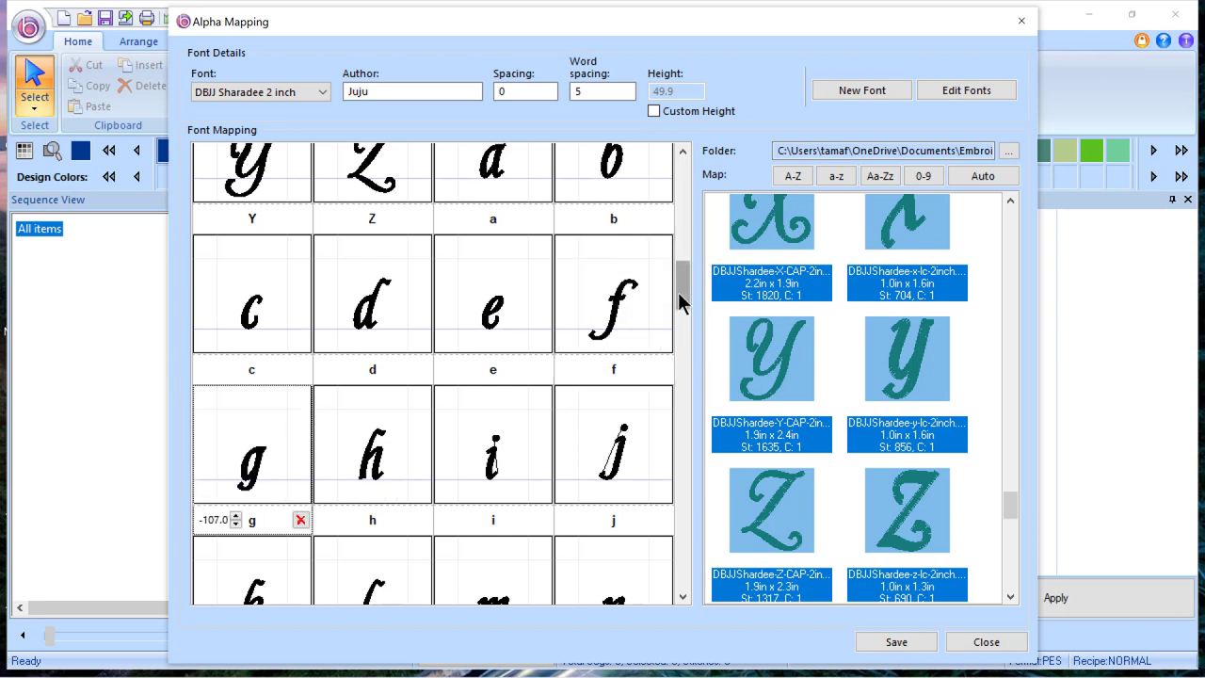
{"action": "left_click_drag", "start_coordinate": [678, 301], "coordinate": [667, 362]}
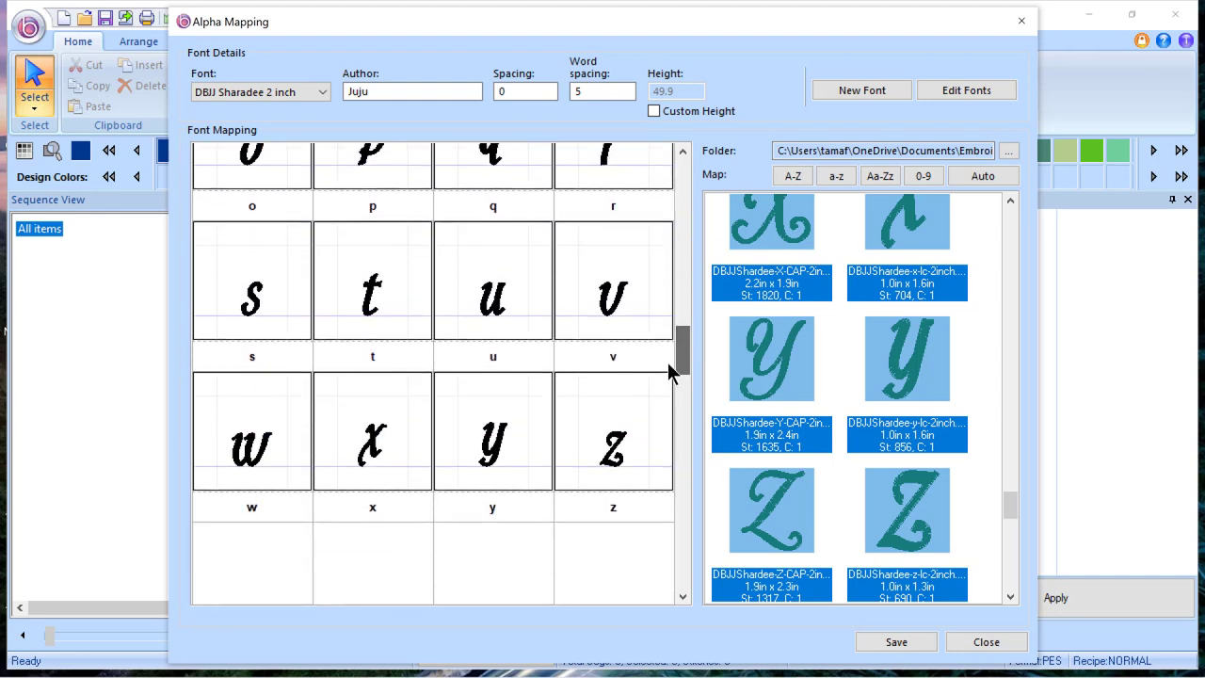
Step: Lower the lowercase y, x and q glyphs, bringing q to a -107.0 offset
{"action": "left_click", "coordinate": [497, 452]}
{"action": "left_click_drag", "start_coordinate": [496, 452], "coordinate": [496, 453]}
{"action": "left_click", "coordinate": [361, 452]}
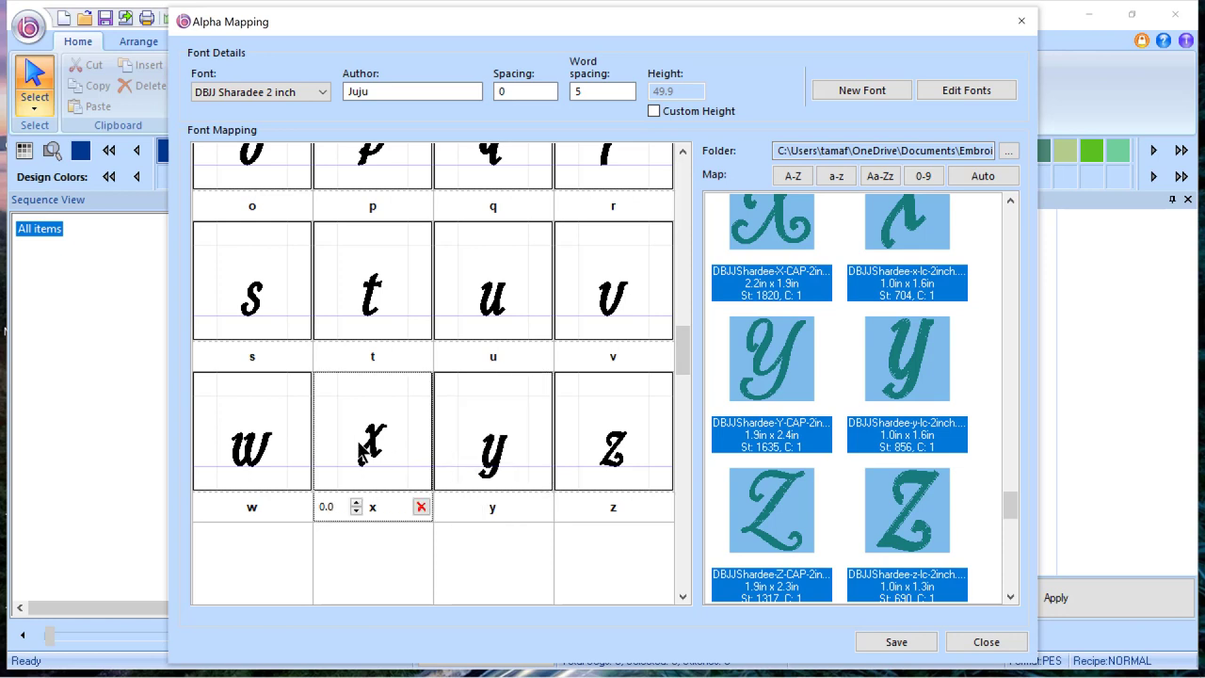
{"action": "left_click_drag", "start_coordinate": [367, 447], "coordinate": [368, 428]}
{"action": "left_click_drag", "start_coordinate": [683, 357], "coordinate": [685, 341]}
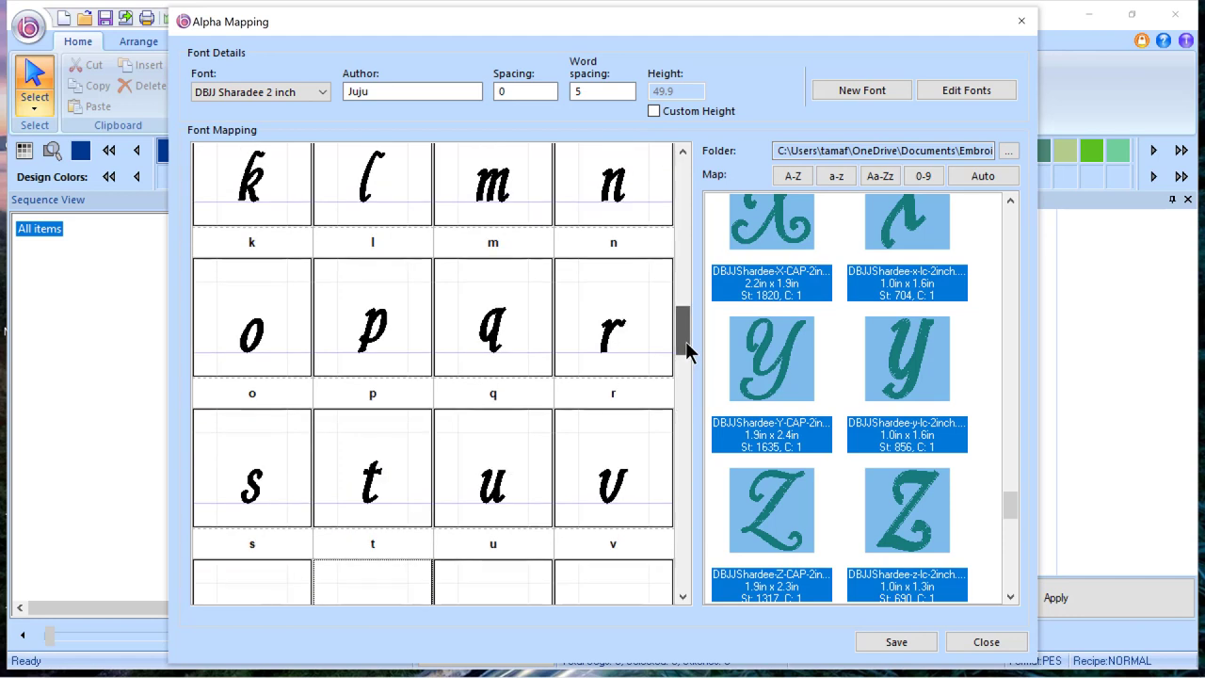
{"action": "left_click_drag", "start_coordinate": [506, 338], "coordinate": [488, 342]}
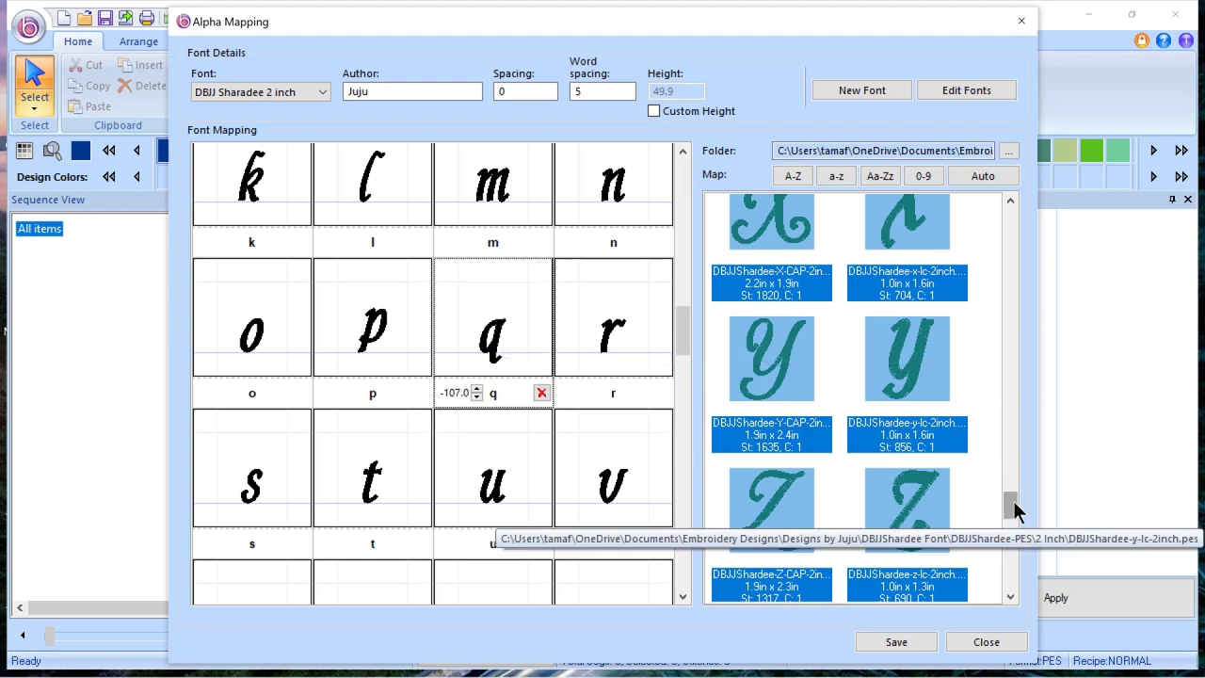
Step: Box-select the number designs and map them to digits 0 through 9
{"action": "left_click_drag", "start_coordinate": [1015, 508], "coordinate": [994, 205]}
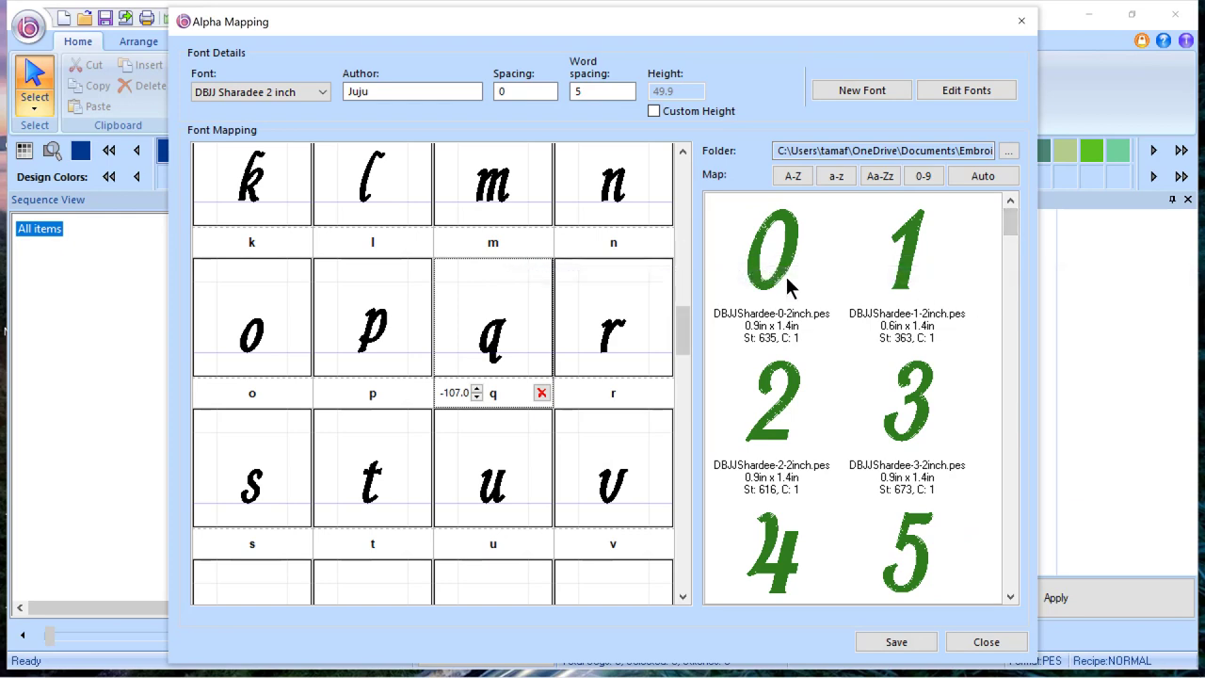
{"action": "left_click_drag", "start_coordinate": [741, 199], "coordinate": [942, 528]}
{"action": "left_click", "coordinate": [922, 176]}
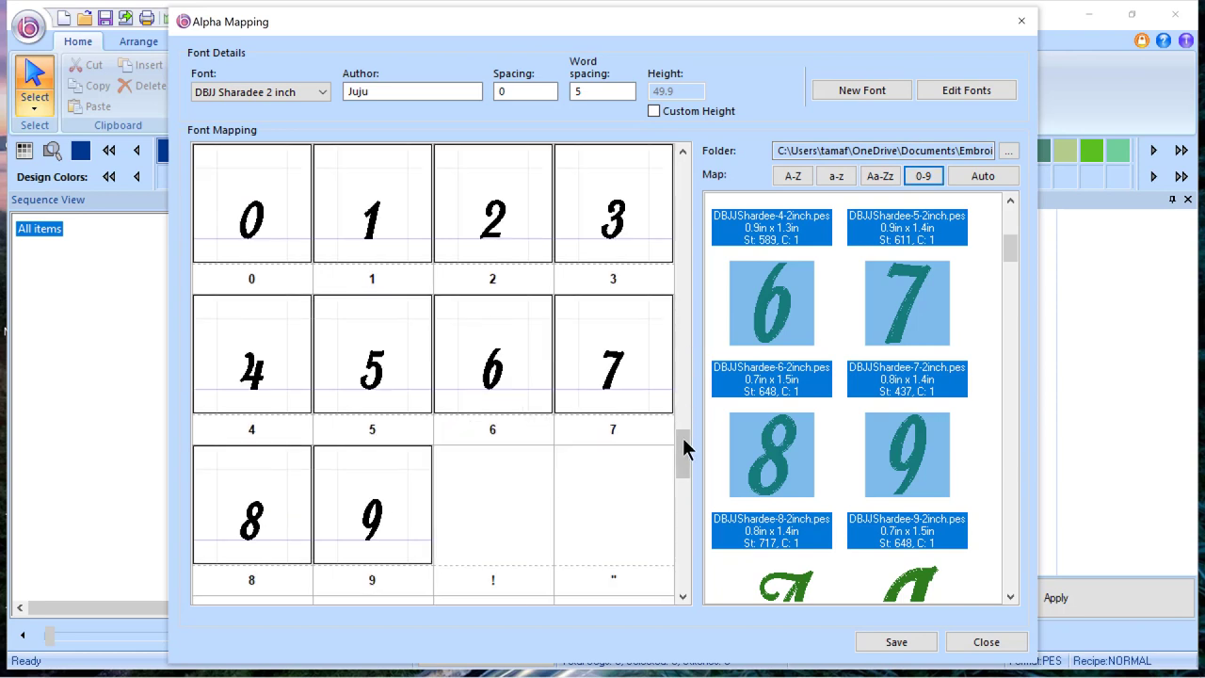
{"action": "left_click_drag", "start_coordinate": [683, 445], "coordinate": [684, 467]}
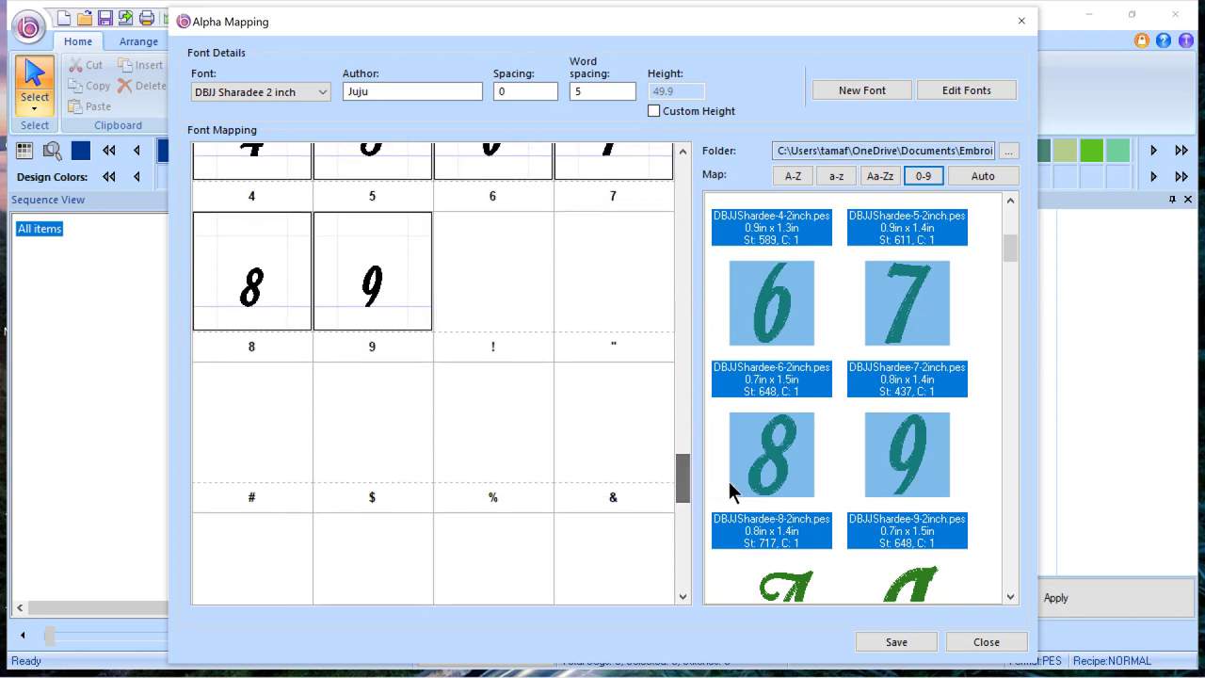
{"action": "left_click_drag", "start_coordinate": [1009, 252], "coordinate": [1018, 550]}
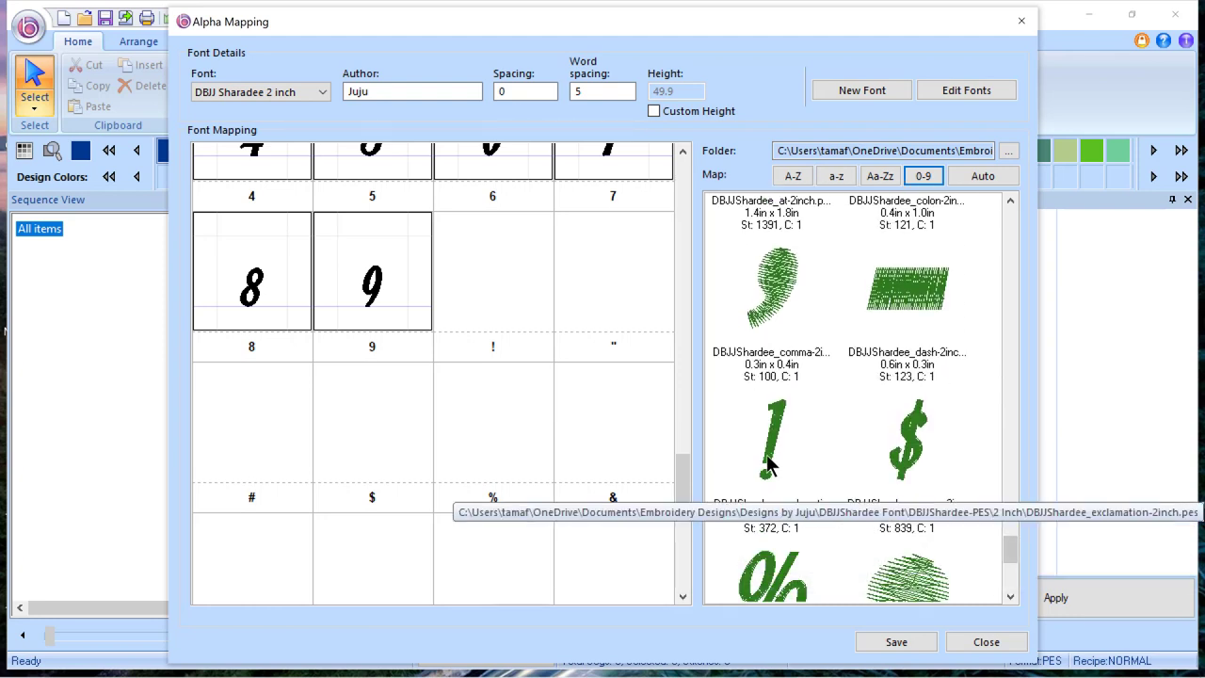
Step: Map the exclamation design to the ! slot, adjust its height, and save the font
{"action": "left_click_drag", "start_coordinate": [770, 459], "coordinate": [505, 320]}
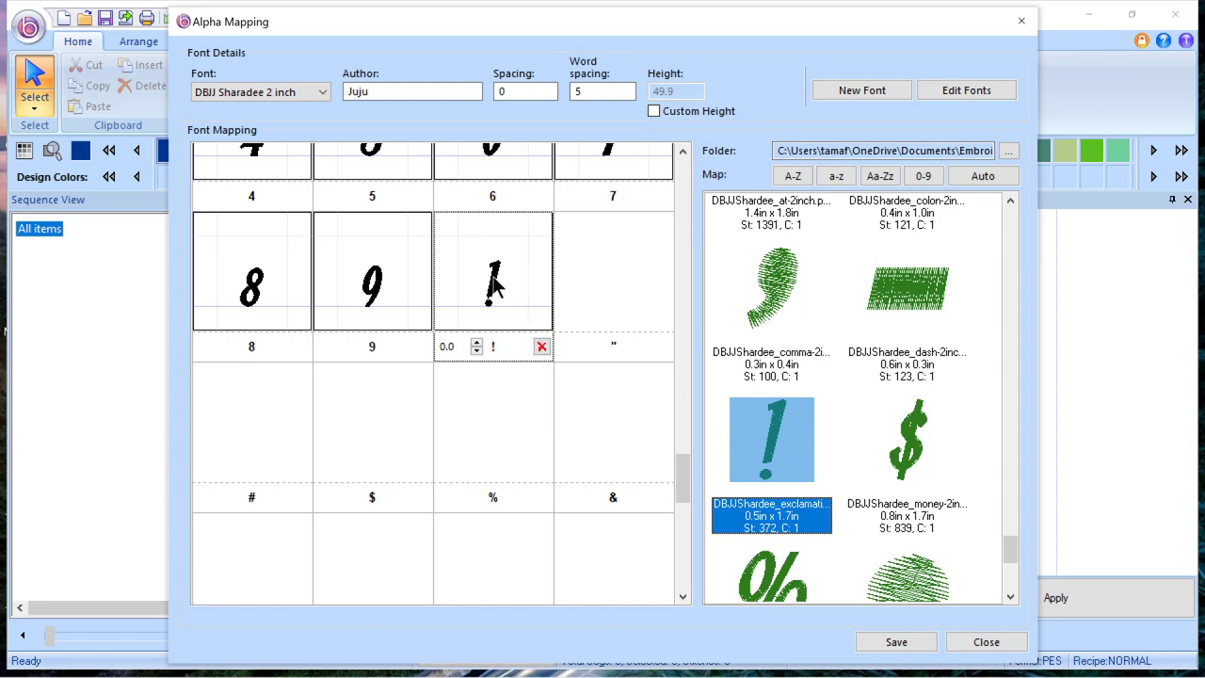
{"action": "left_click_drag", "start_coordinate": [496, 283], "coordinate": [493, 299]}
{"action": "left_click", "coordinate": [904, 645]}
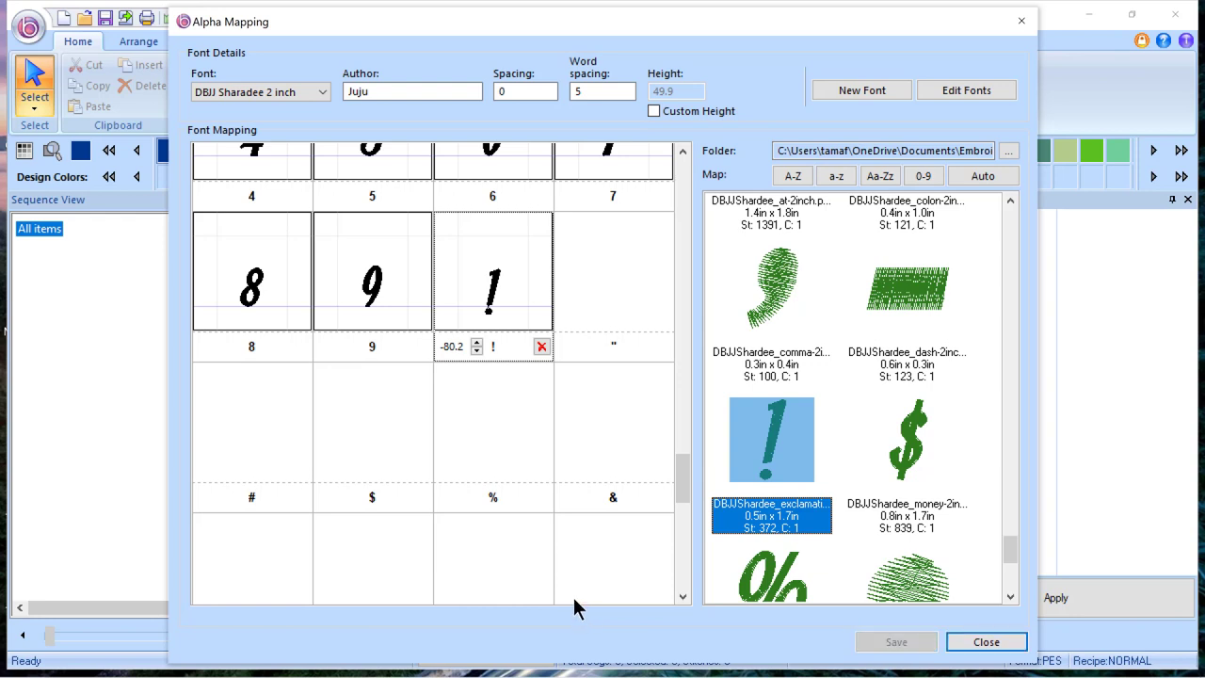
Step: Close Alpha Mapping and place a new Normal text object on the canvas
{"action": "left_click", "coordinate": [986, 641]}
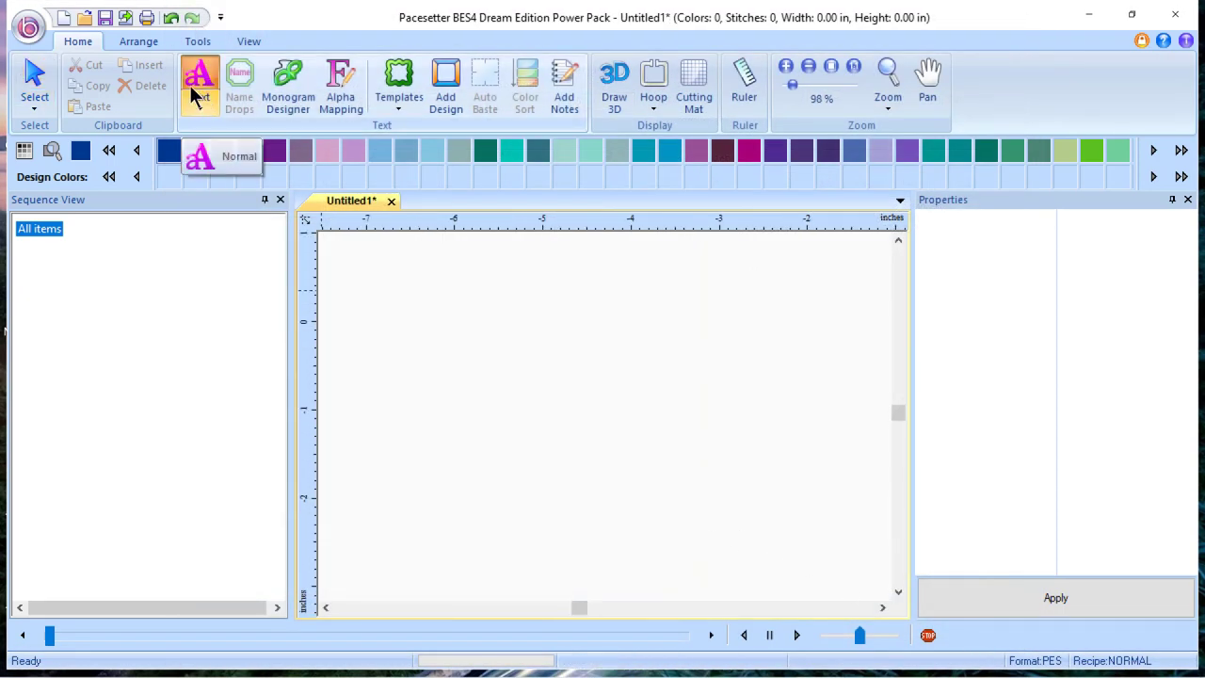
{"action": "left_click", "coordinate": [200, 94]}
{"action": "left_click", "coordinate": [199, 110]}
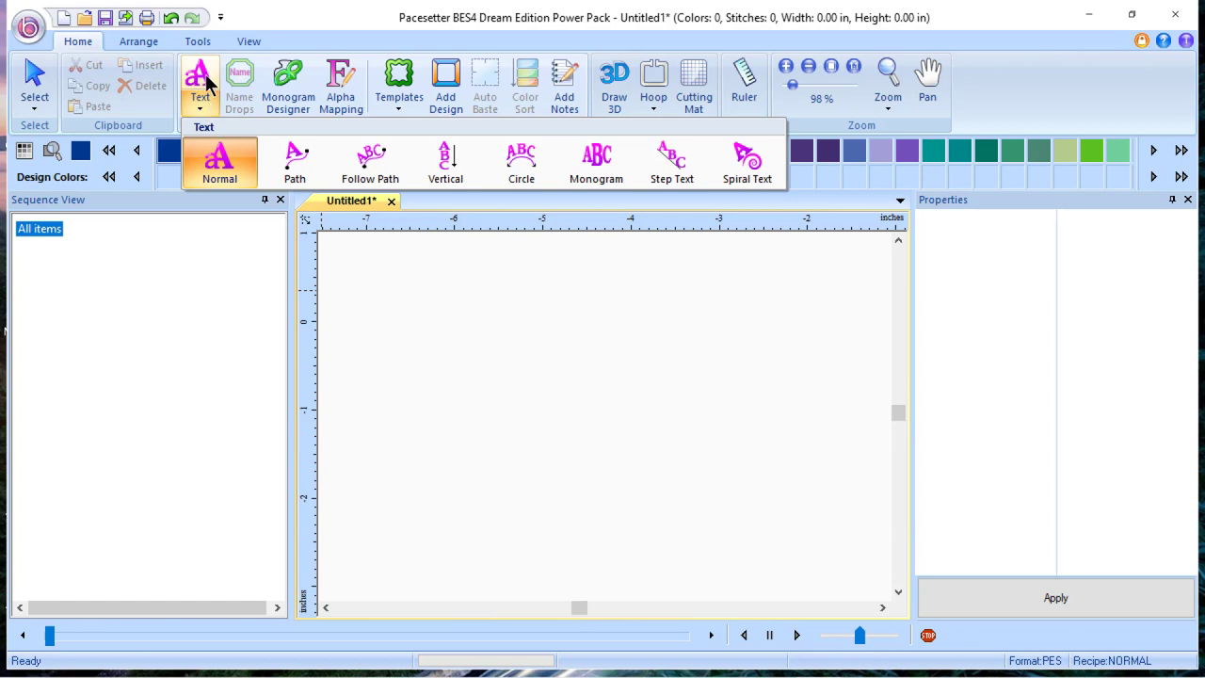
{"action": "left_click", "coordinate": [223, 173]}
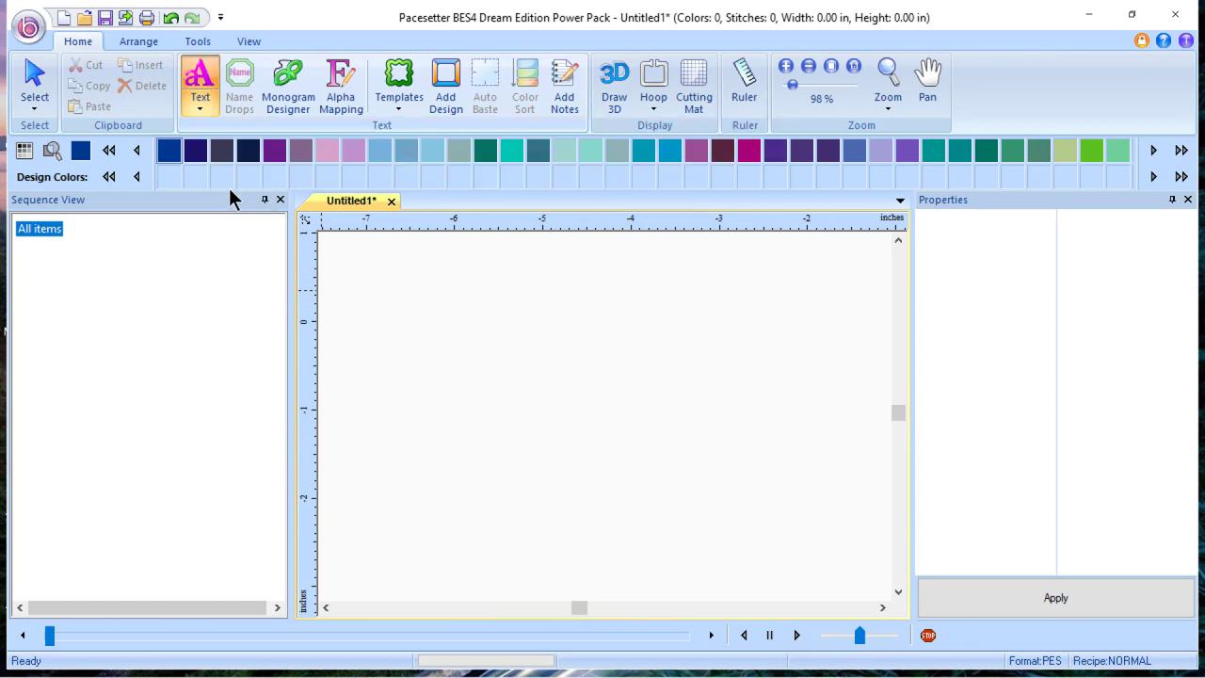
{"action": "left_click", "coordinate": [496, 418]}
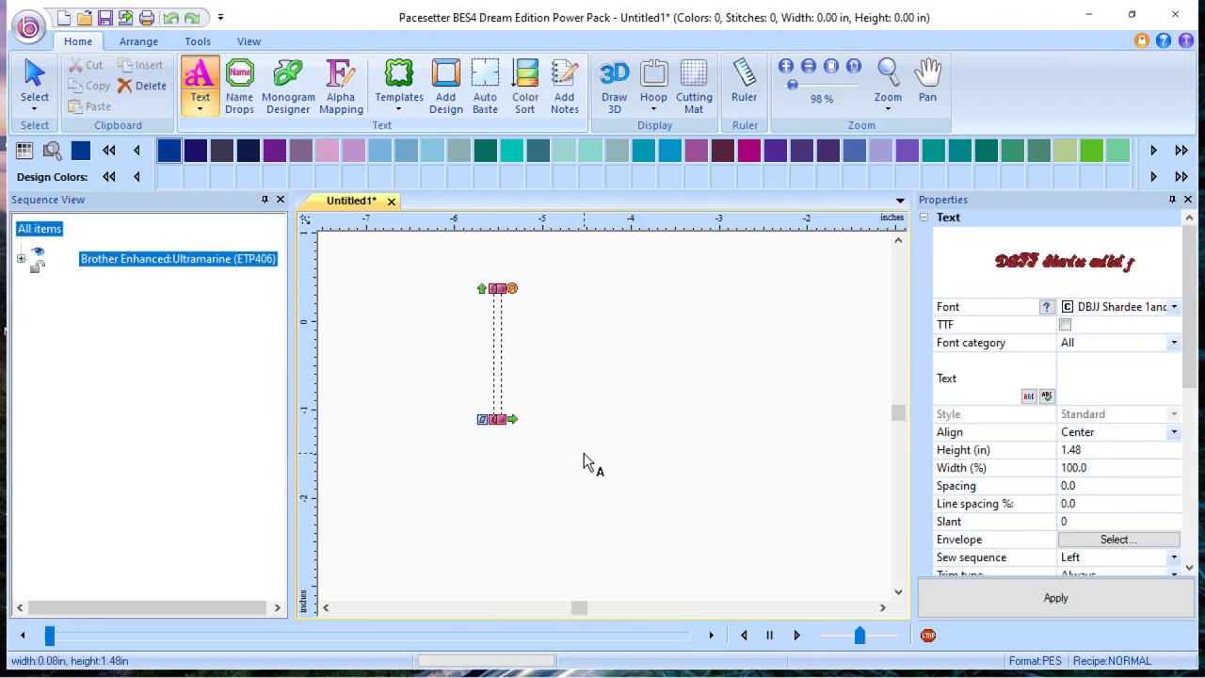
Step: Keep the DBJJ Shardee font and enter Stay and Safe on two lines
{"action": "left_click", "coordinate": [1174, 307]}
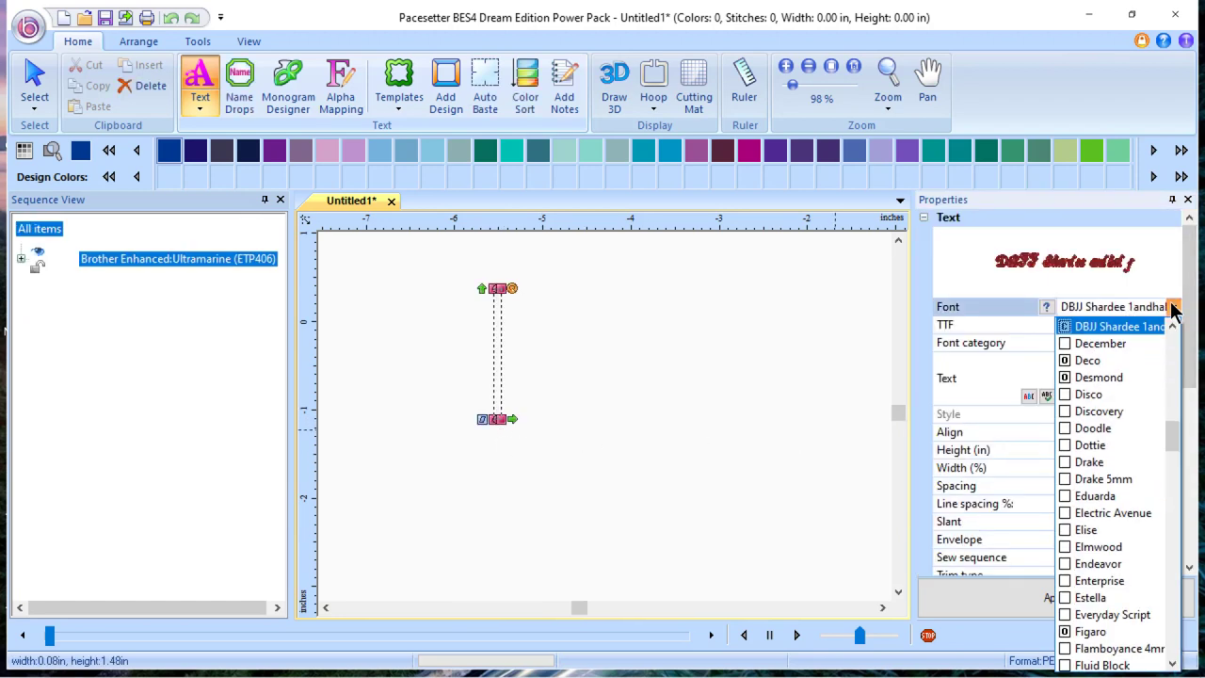
{"action": "left_click_drag", "start_coordinate": [1173, 437], "coordinate": [1173, 416]}
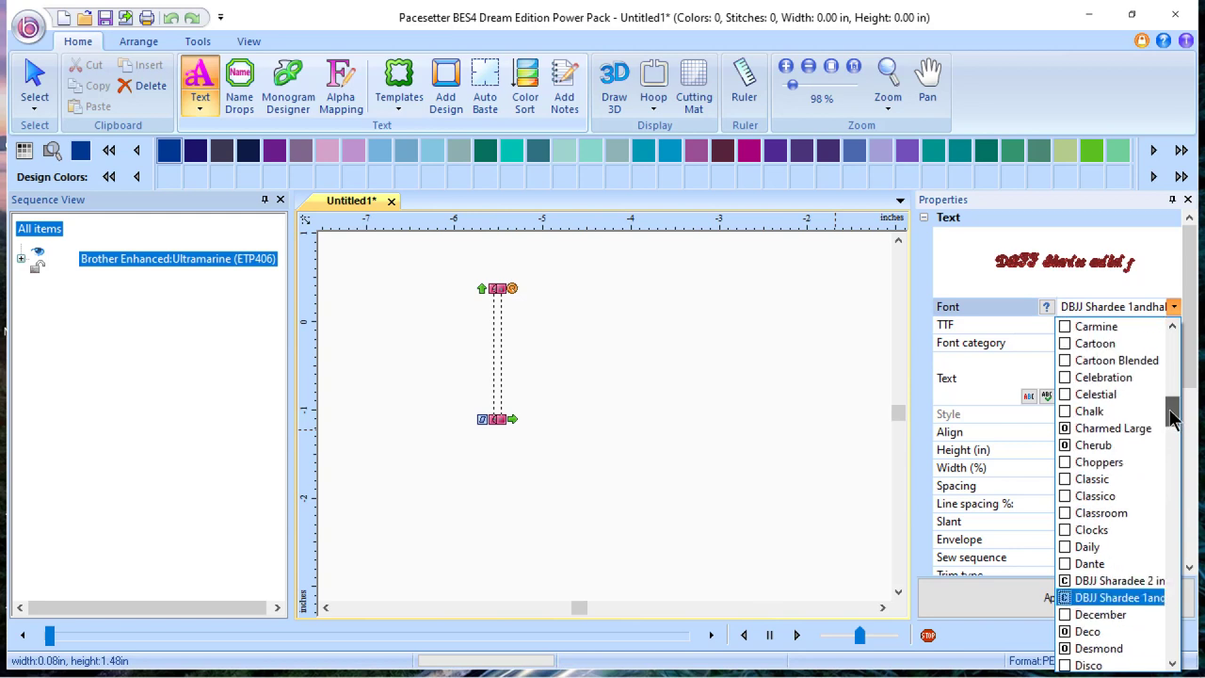
{"action": "left_click", "coordinate": [1106, 599]}
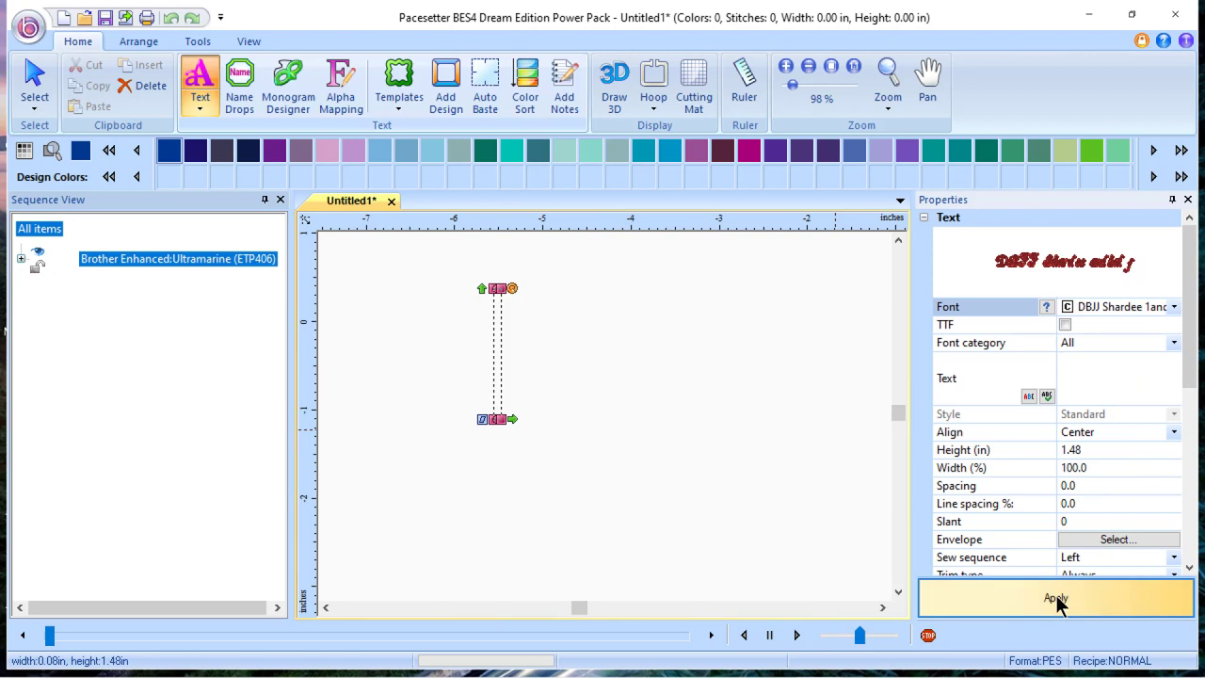
{"action": "left_click", "coordinate": [1071, 370]}
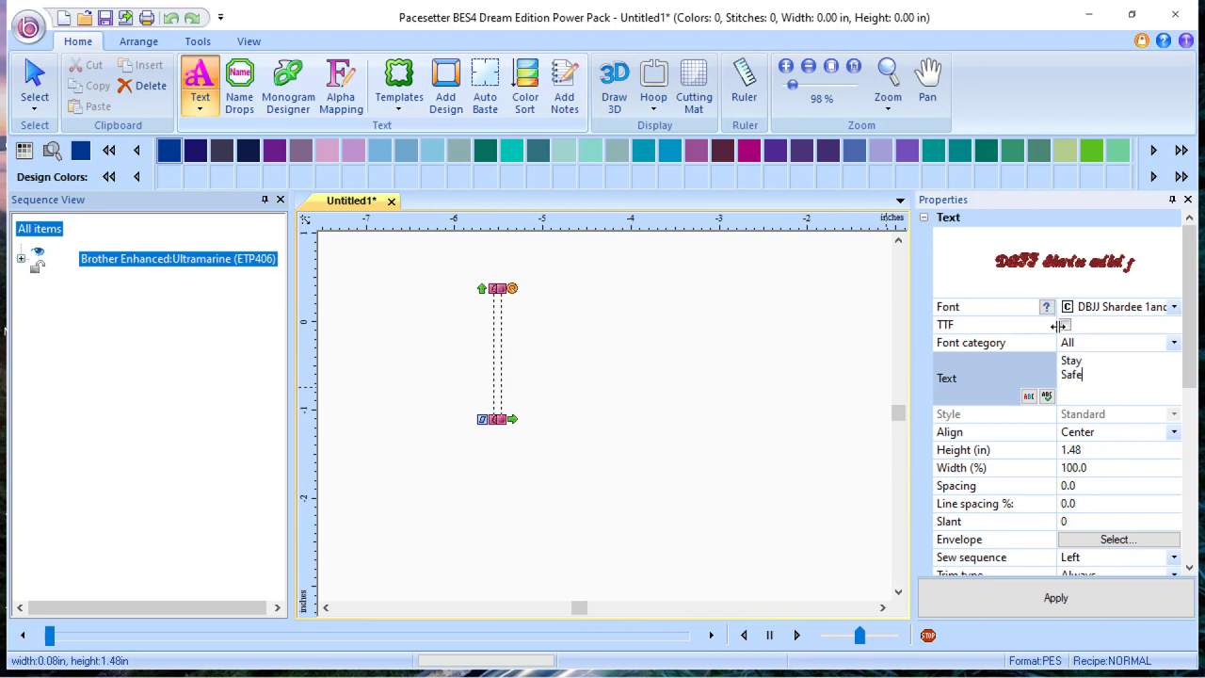
Step: Apply the Stay Safe text as blue stitches, 3.41 in wide, and recentre the view
{"action": "left_click", "coordinate": [1043, 603]}
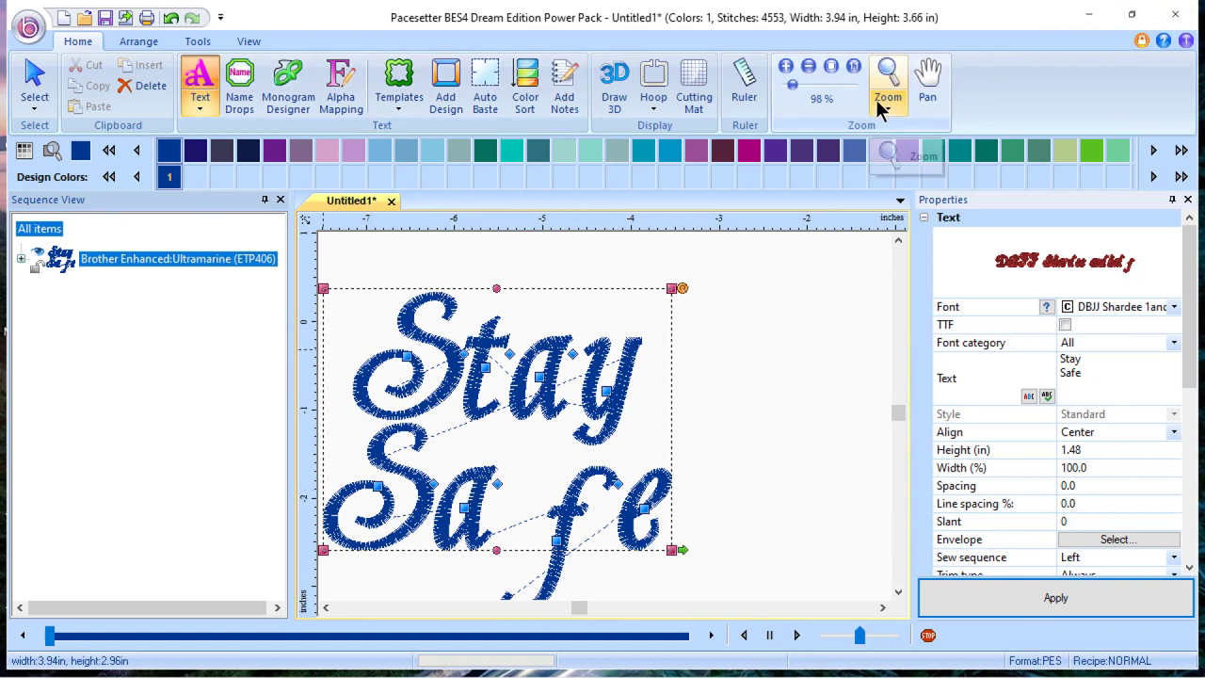
{"action": "left_click", "coordinate": [832, 67]}
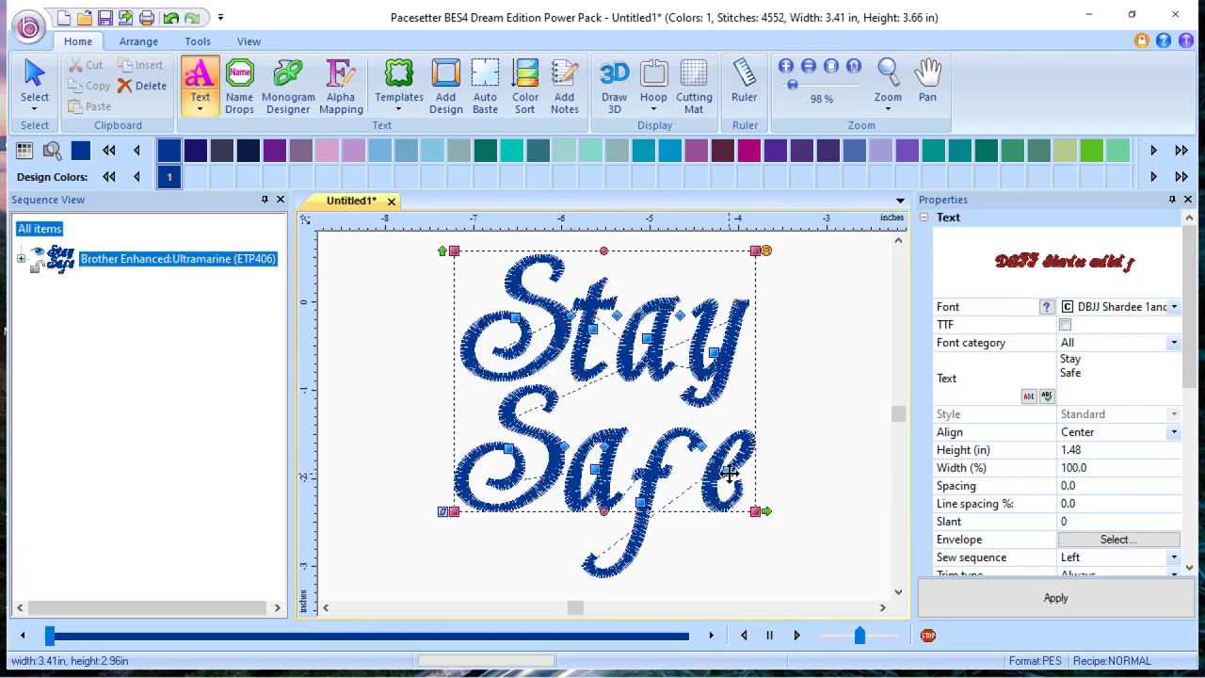
Step: Nudge the y, f and e of Stay Safe closer, narrowing the lettering to 3.24 in, and check it in 3D
{"action": "left_click", "coordinate": [730, 474]}
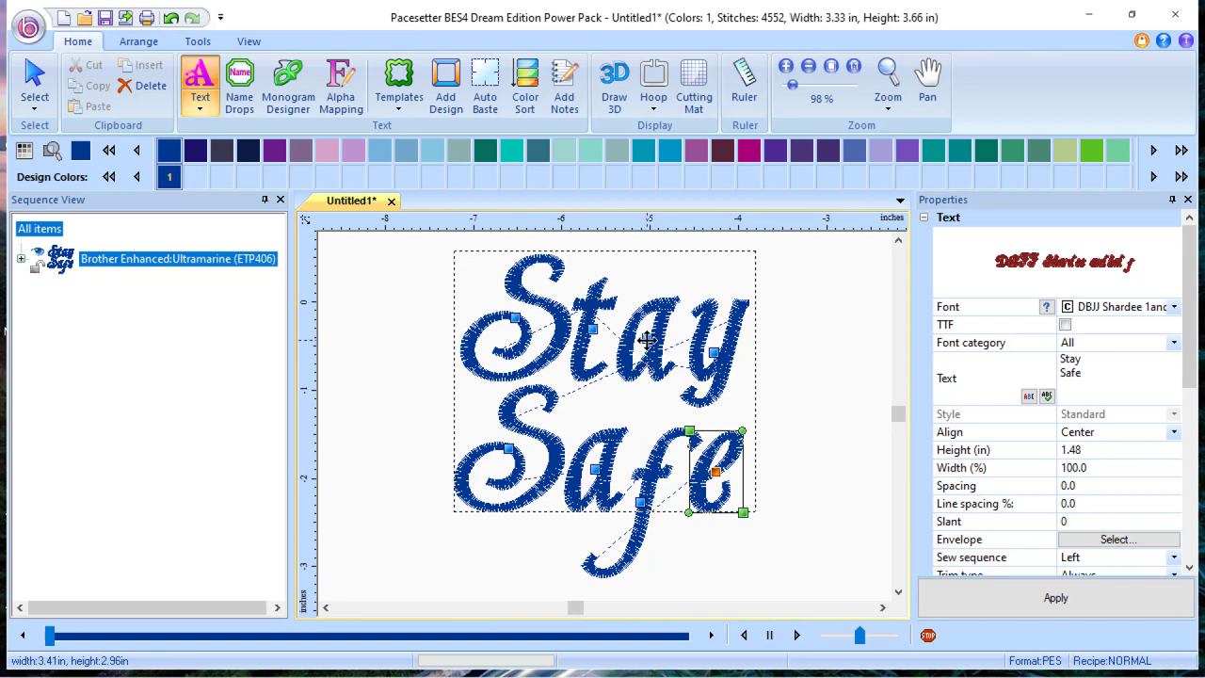
{"action": "left_click", "coordinate": [713, 352]}
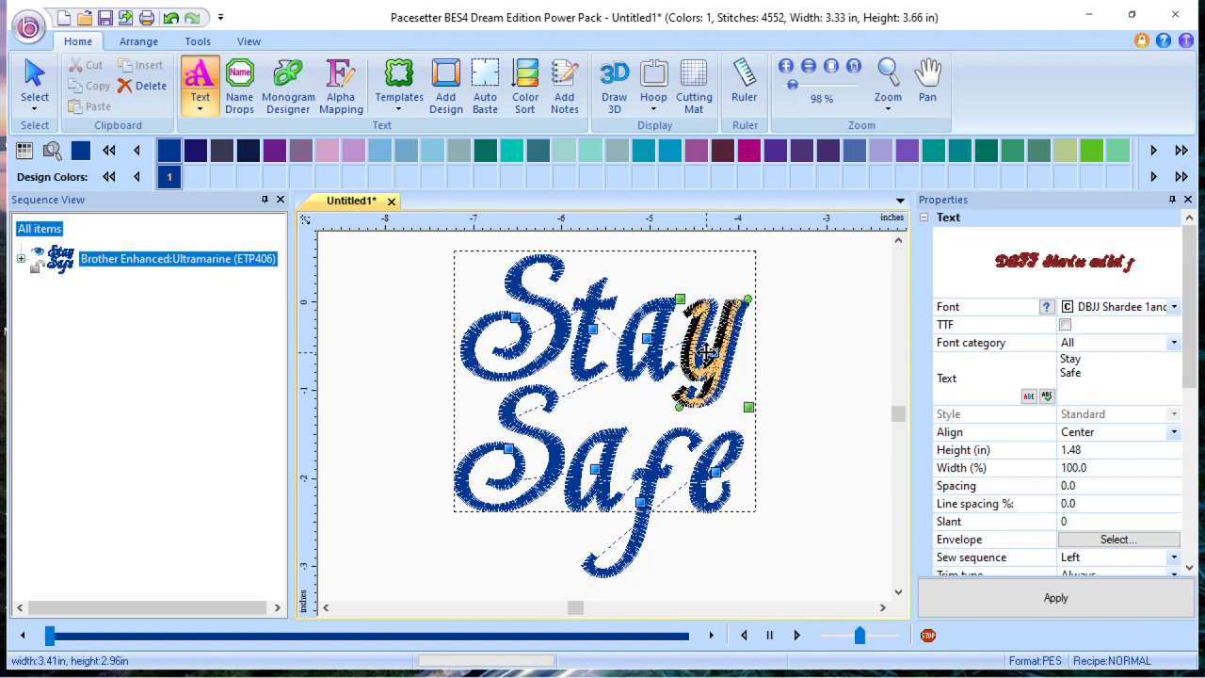
{"action": "key", "text": "Left"}
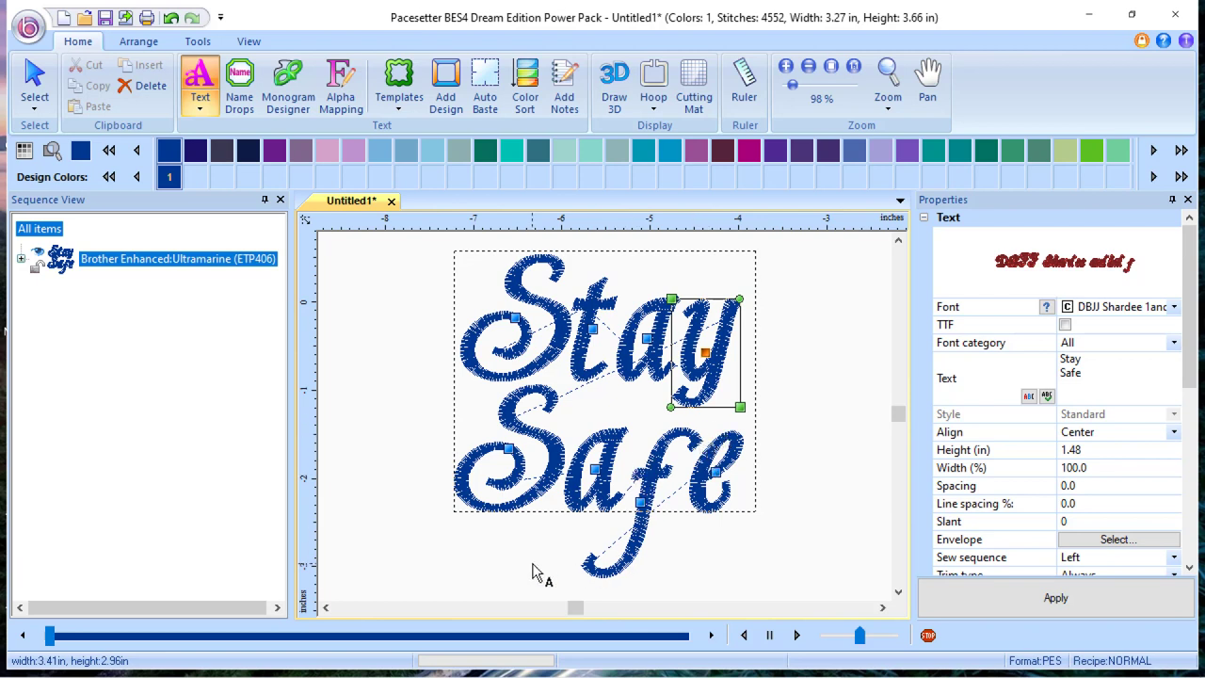
{"action": "left_click", "coordinate": [641, 504]}
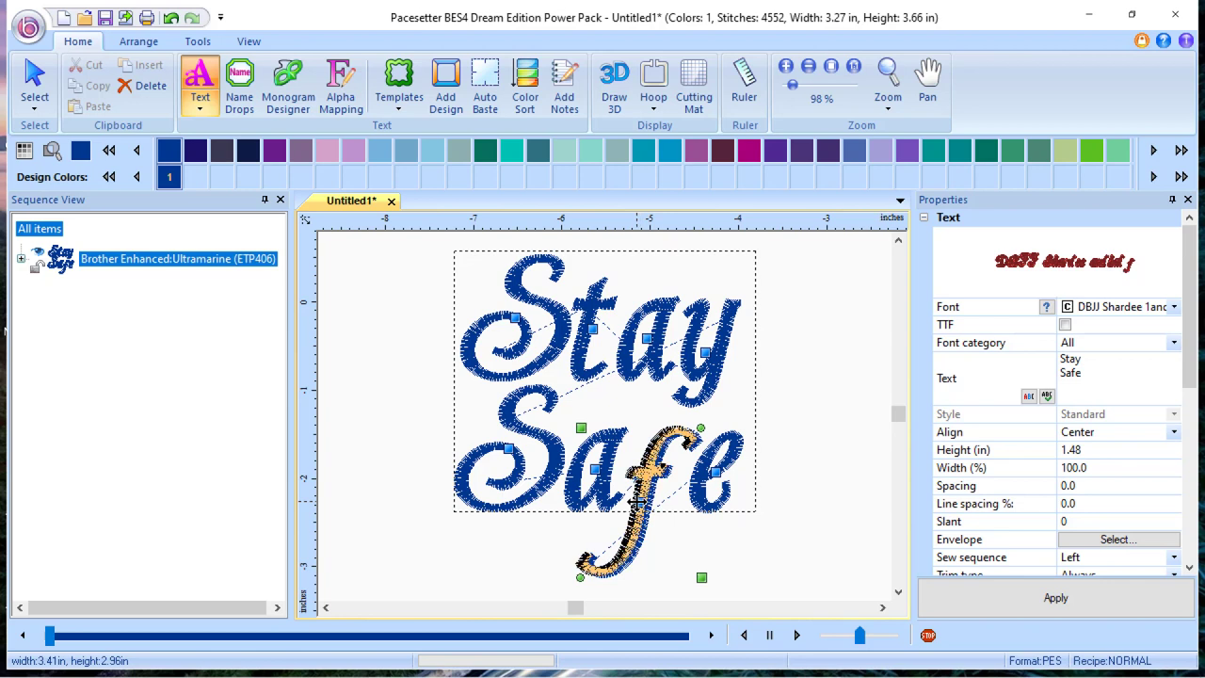
{"action": "left_click_drag", "start_coordinate": [641, 504], "coordinate": [637, 502]}
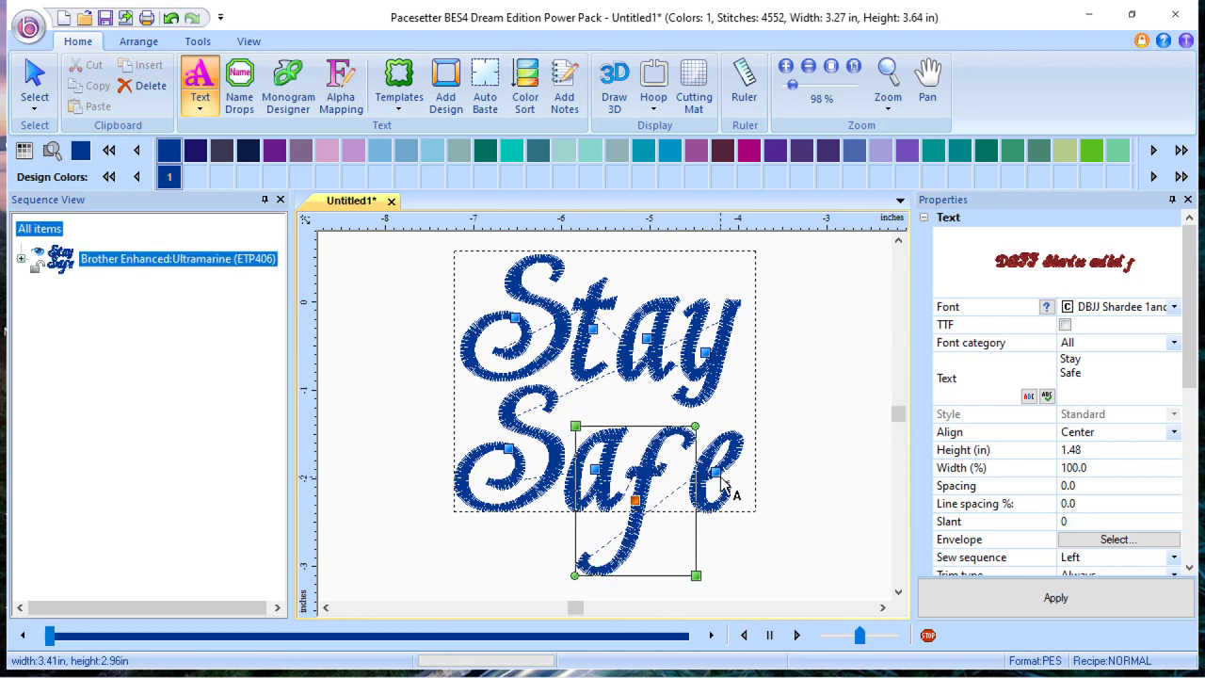
{"action": "left_click", "coordinate": [713, 463]}
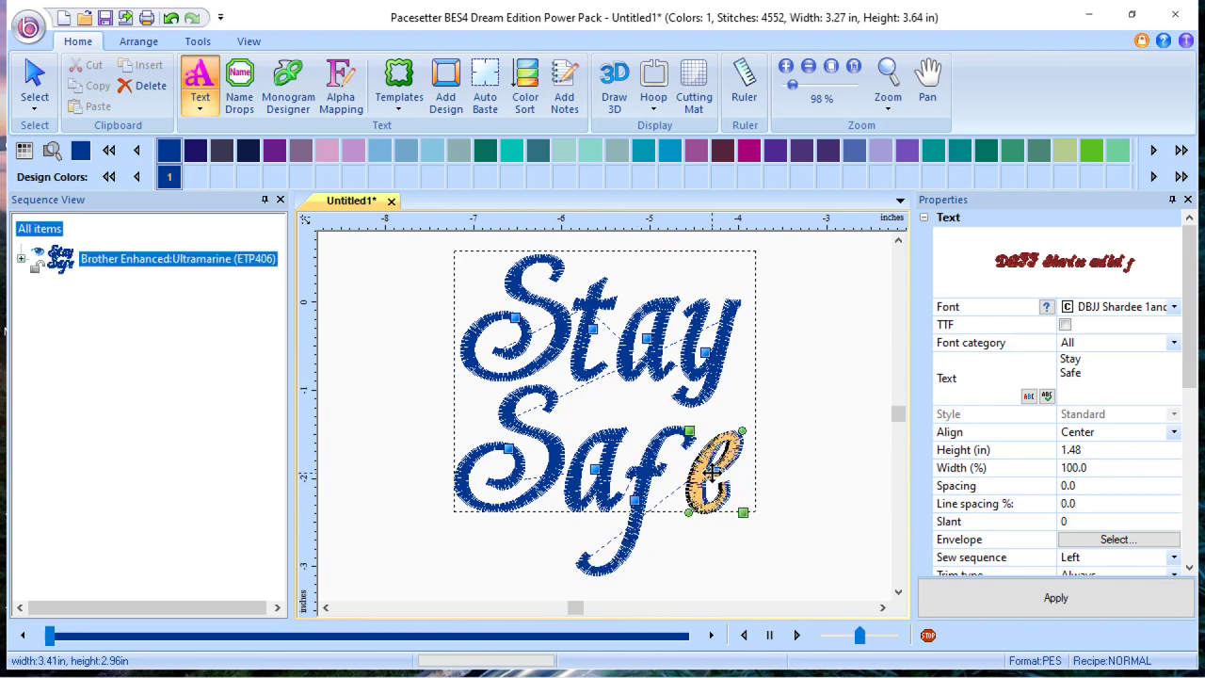
{"action": "left_click_drag", "start_coordinate": [713, 469], "coordinate": [703, 472]}
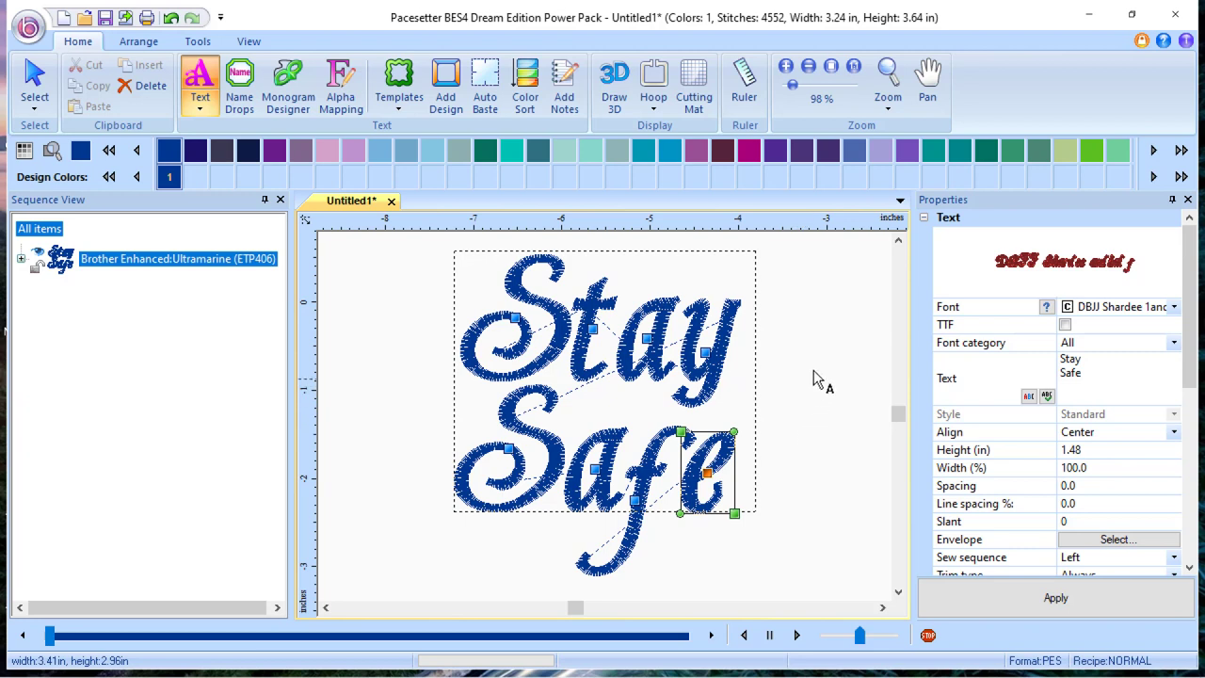
{"action": "left_click", "coordinate": [612, 89]}
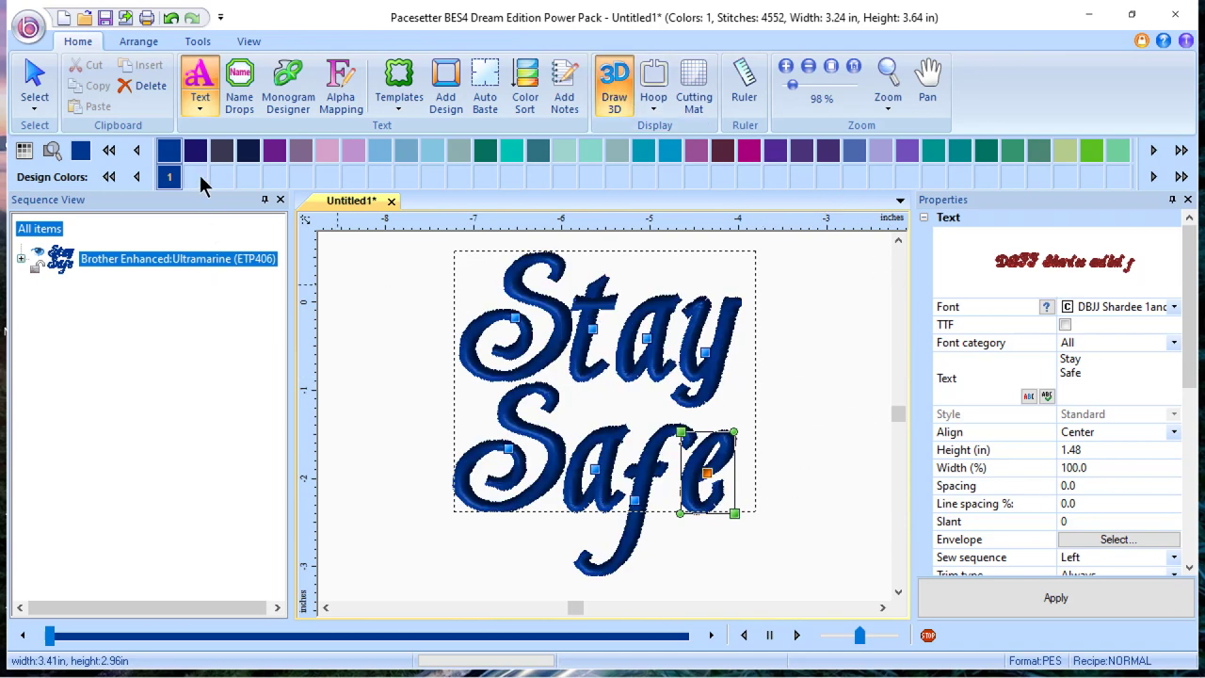
{"action": "key", "text": "Escape"}
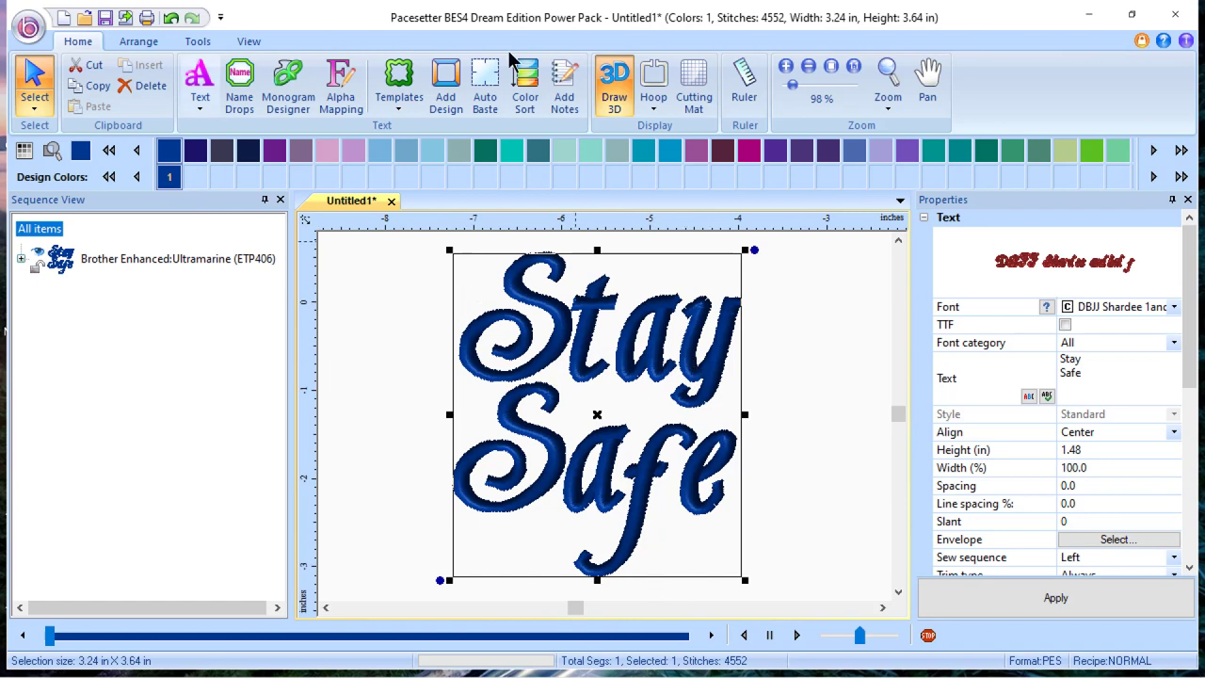
Step: Return to flat view, select the whole Stay Safe design and recolour it Royal Purple
{"action": "left_click", "coordinate": [607, 92]}
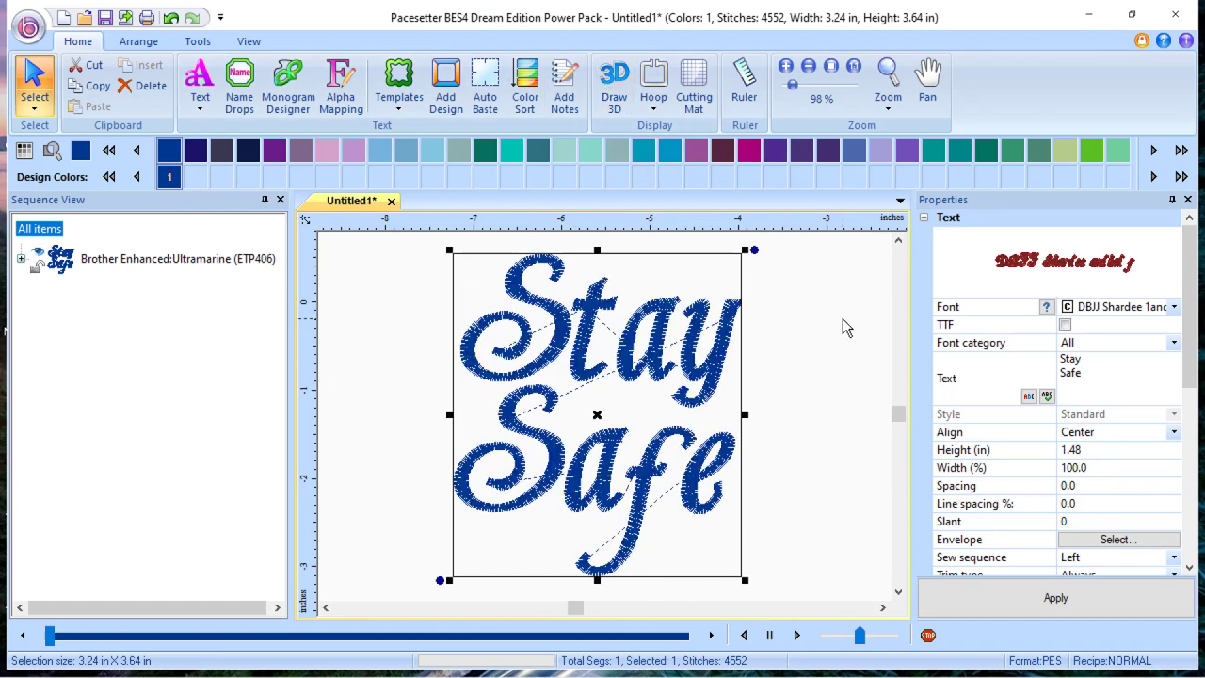
{"action": "left_click", "coordinate": [21, 258]}
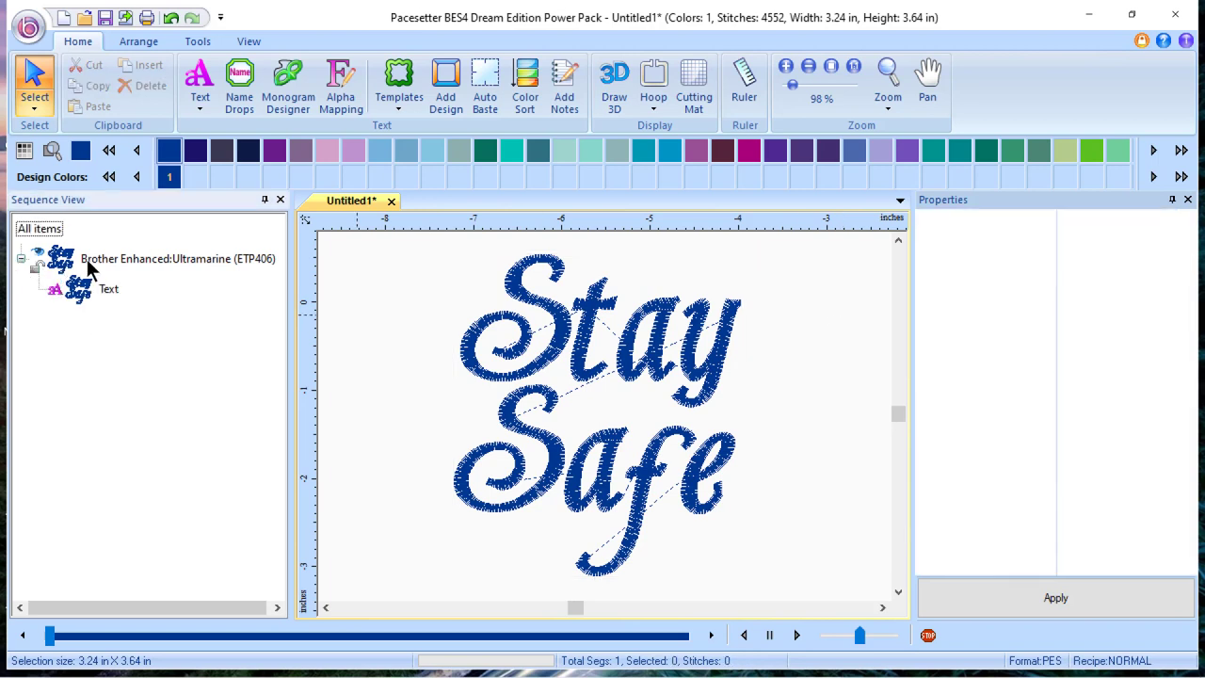
{"action": "left_click", "coordinate": [130, 263]}
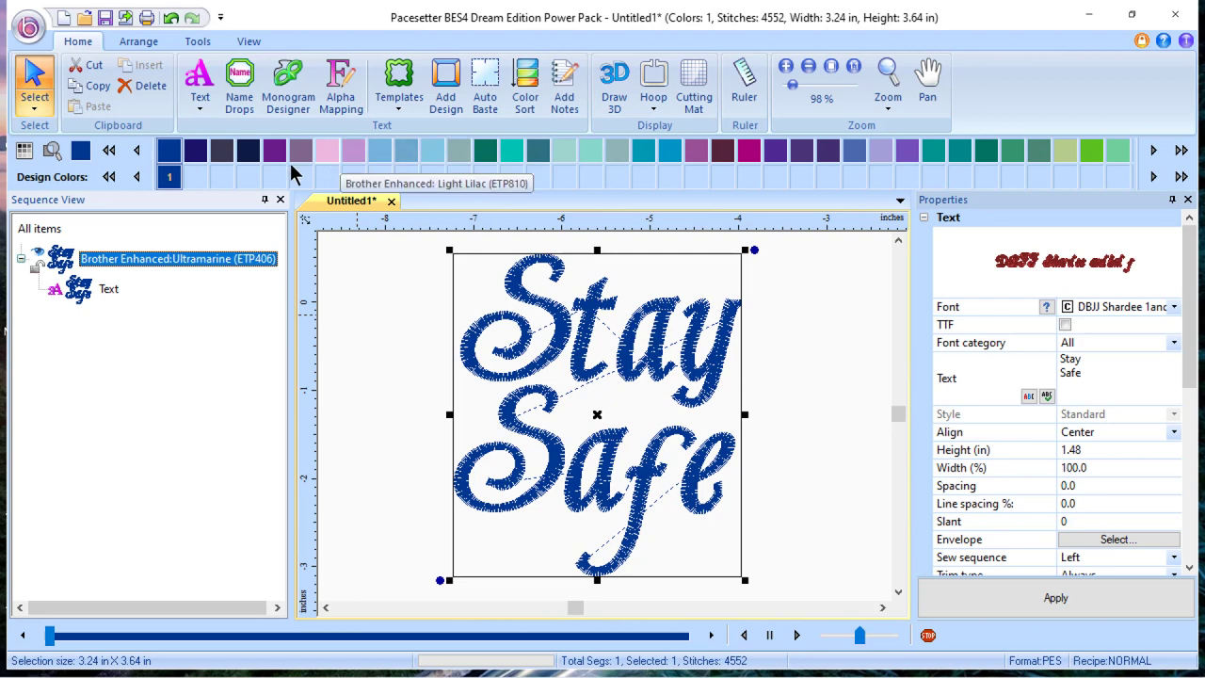
{"action": "left_click", "coordinate": [749, 150]}
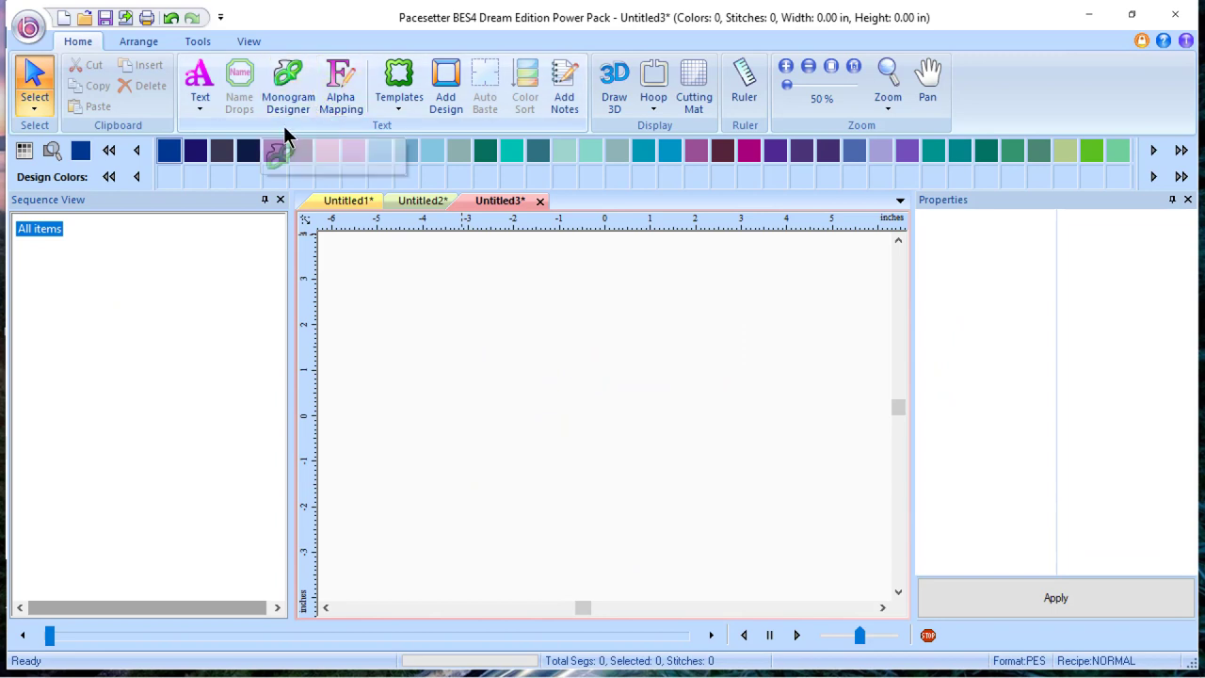
Step: Open Word Collage from the Tools tab and scroll the Shape list to find the Cat outline
{"action": "left_click", "coordinate": [196, 41]}
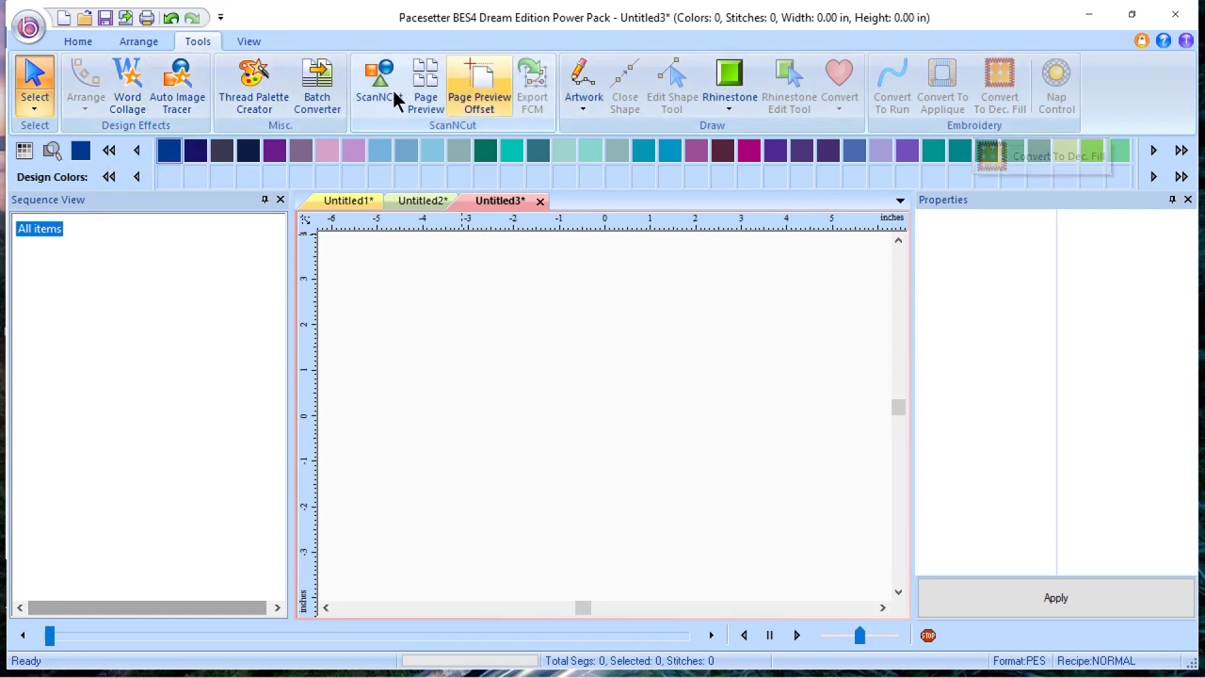
{"action": "left_click", "coordinate": [130, 90]}
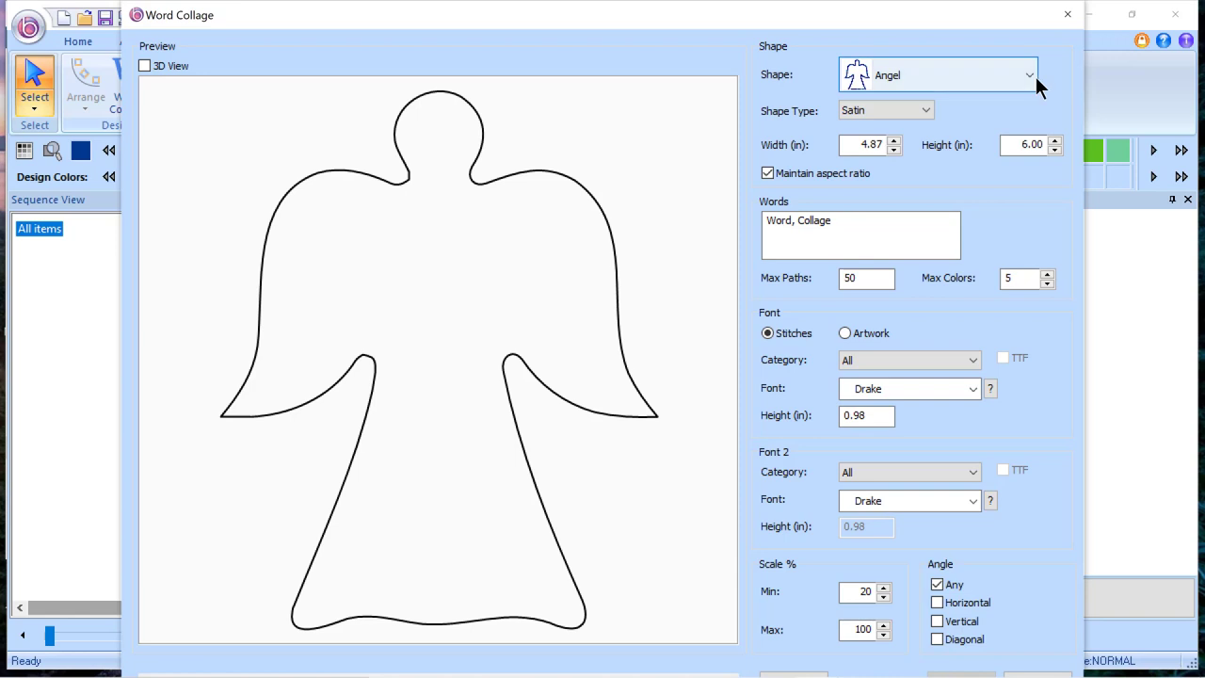
{"action": "left_click", "coordinate": [1035, 74]}
{"action": "scroll", "coordinate": [1000, 390], "scroll_direction": "down", "scroll_amount": 4}
{"action": "scroll", "coordinate": [999, 387], "scroll_direction": "down", "scroll_amount": 5}
{"action": "scroll", "coordinate": [1002, 386], "scroll_direction": "down", "scroll_amount": 4}
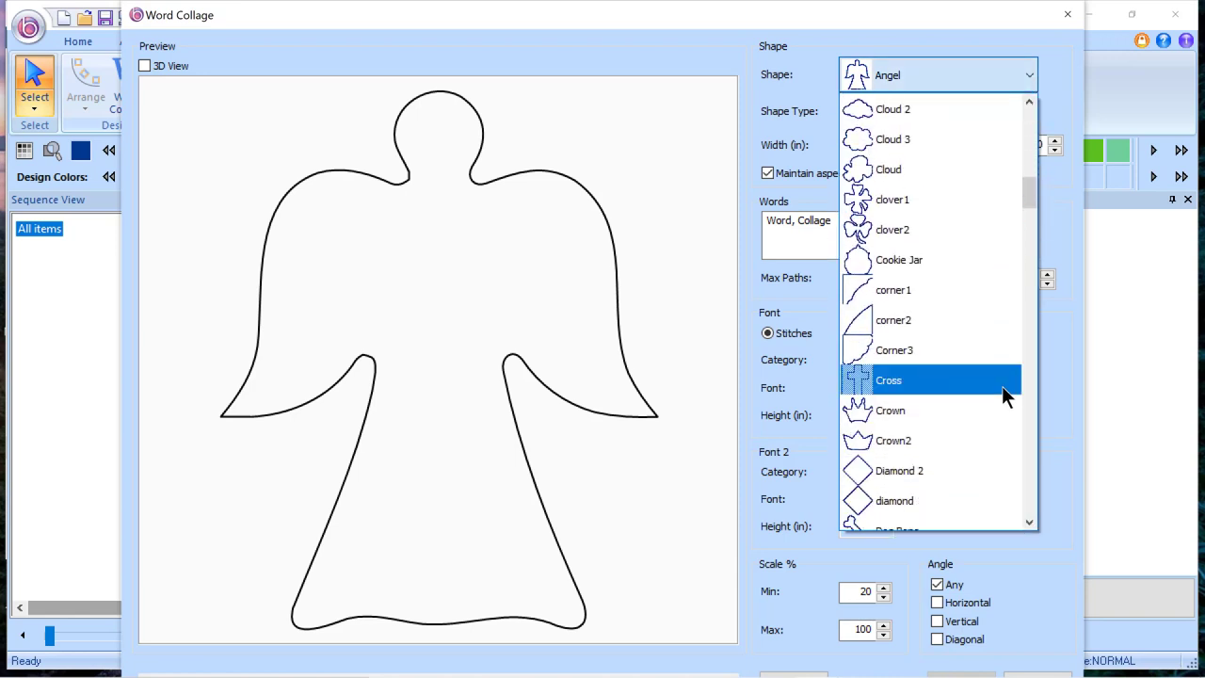
{"action": "scroll", "coordinate": [1005, 388], "scroll_direction": "down", "scroll_amount": 1}
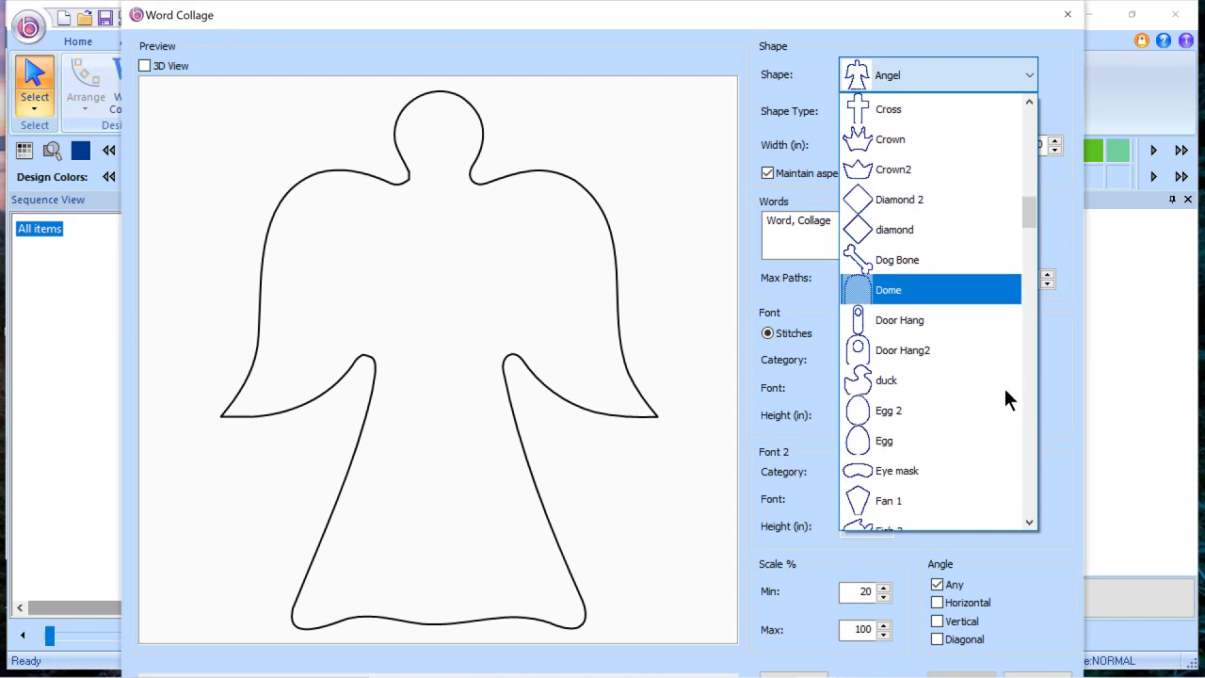
{"action": "scroll", "coordinate": [1005, 390], "scroll_direction": "down", "scroll_amount": 2}
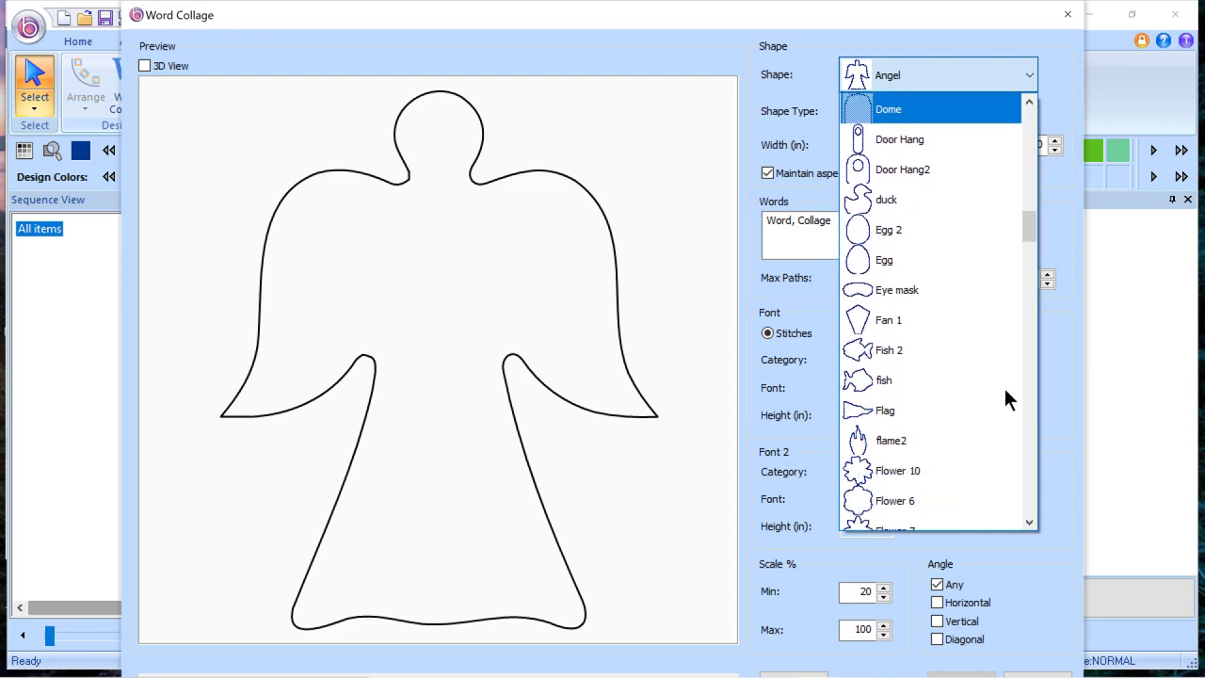
{"action": "scroll", "coordinate": [1005, 390], "scroll_direction": "down", "scroll_amount": 5}
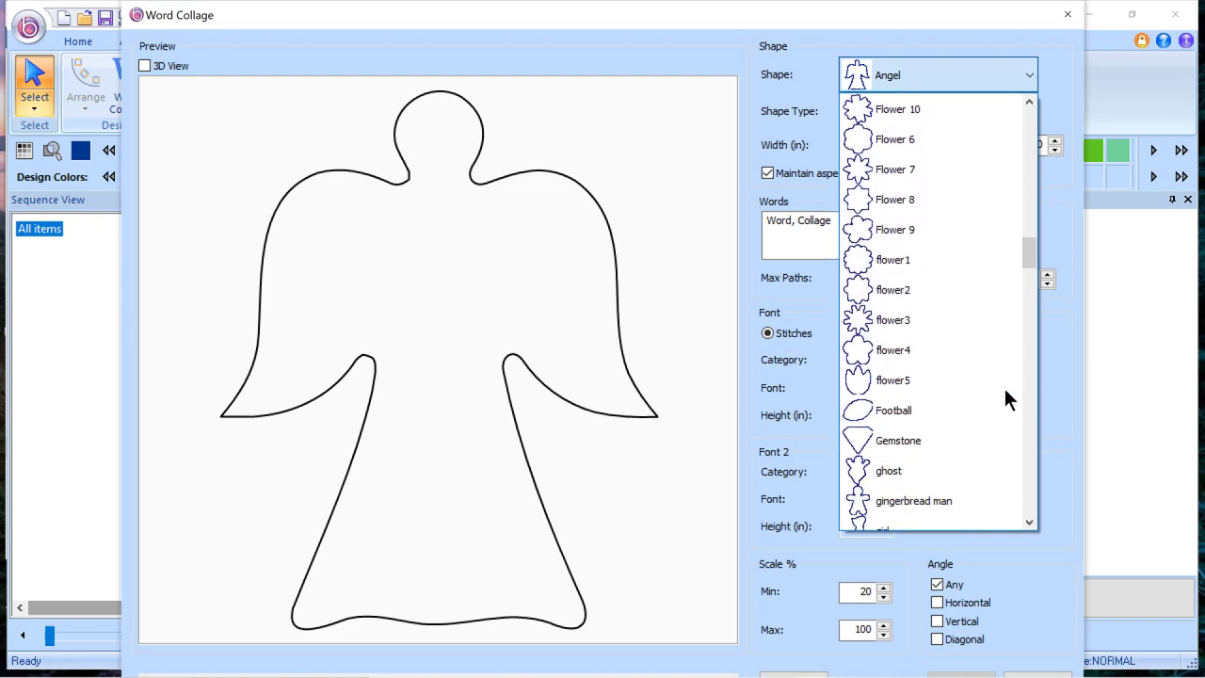
{"action": "scroll", "coordinate": [1005, 387], "scroll_direction": "down", "scroll_amount": 3}
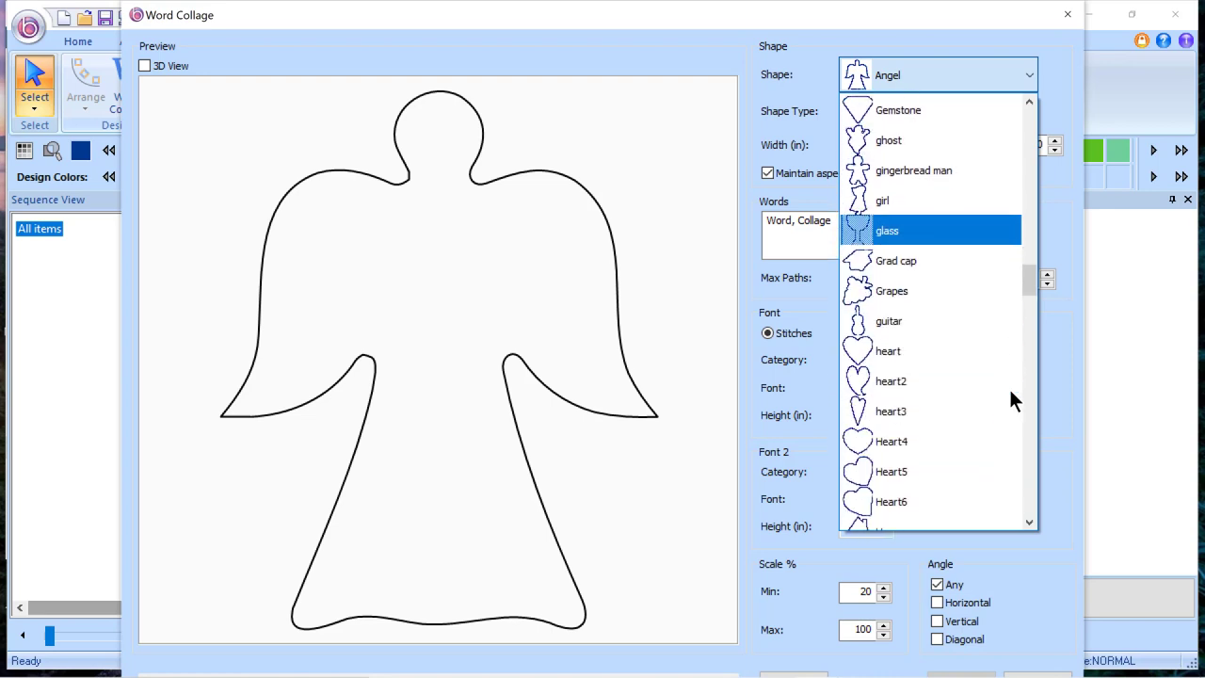
{"action": "scroll", "coordinate": [1008, 400], "scroll_direction": "down", "scroll_amount": 1}
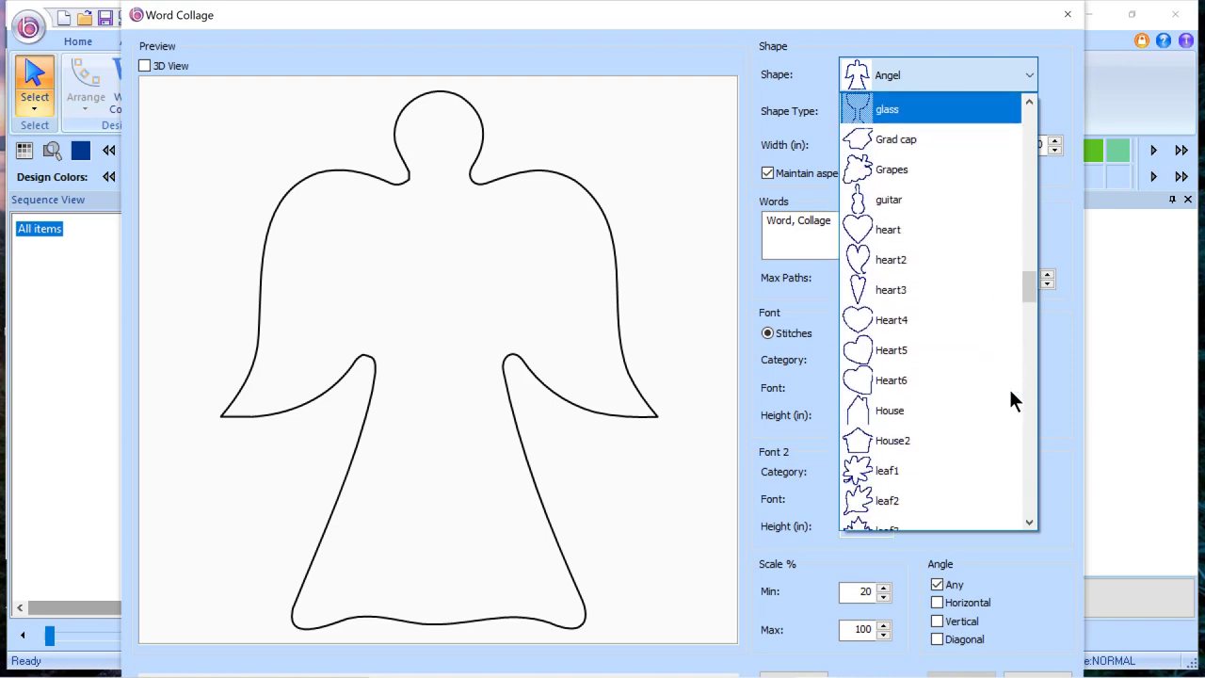
{"action": "scroll", "coordinate": [1009, 382], "scroll_direction": "up", "scroll_amount": 4}
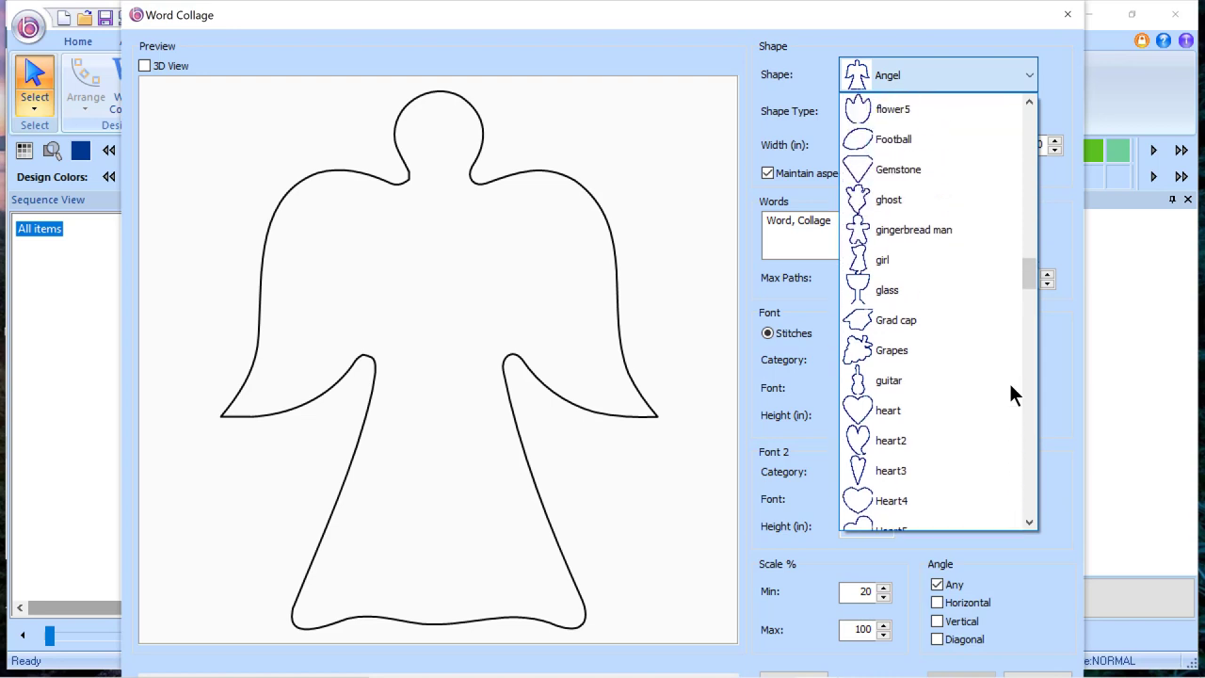
{"action": "scroll", "coordinate": [1008, 380], "scroll_direction": "up", "scroll_amount": 6}
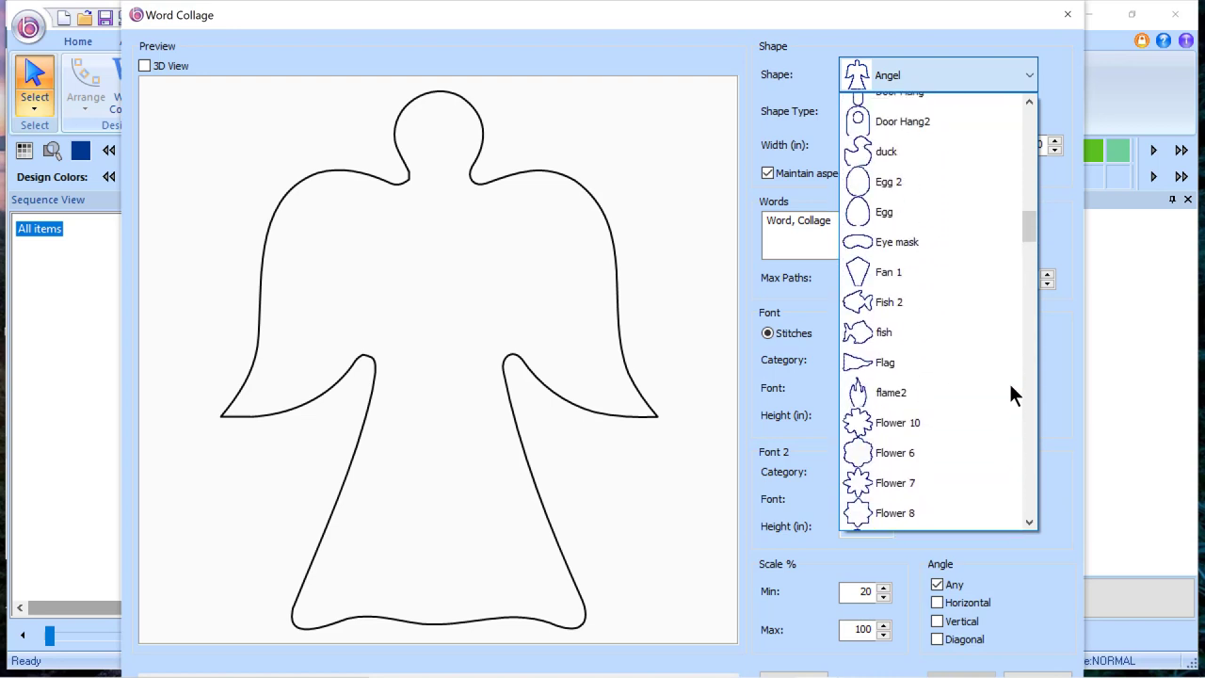
{"action": "scroll", "coordinate": [1009, 380], "scroll_direction": "up", "scroll_amount": 5}
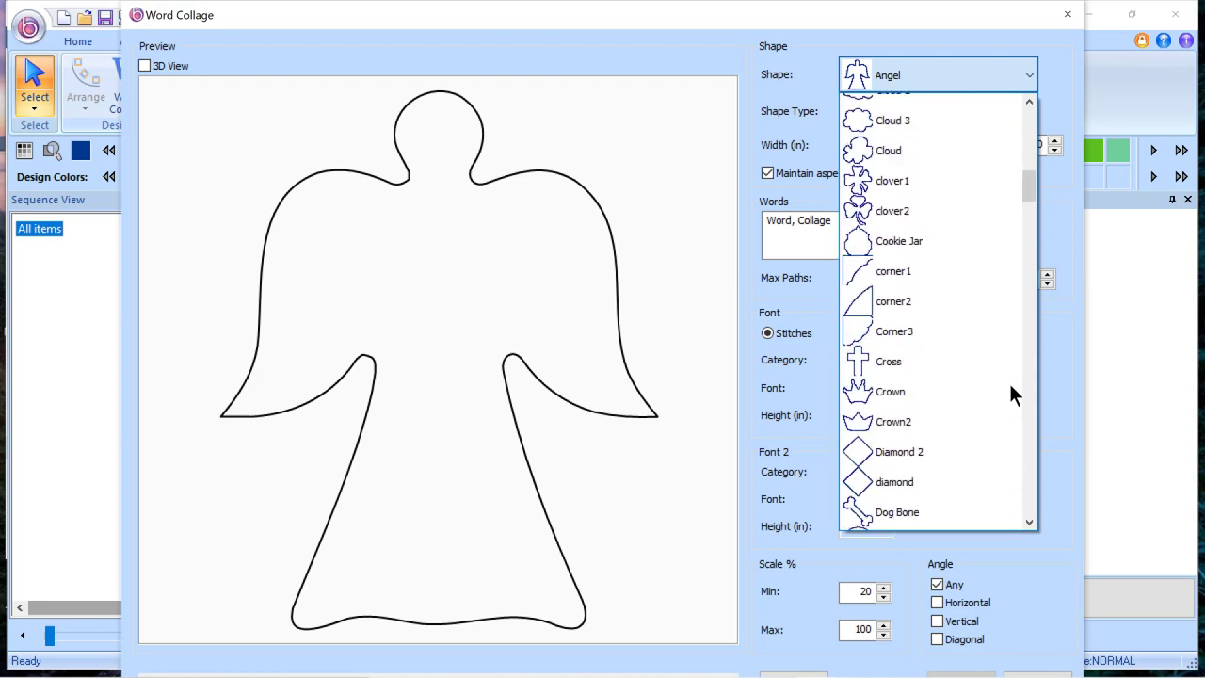
{"action": "scroll", "coordinate": [992, 381], "scroll_direction": "up", "scroll_amount": 1}
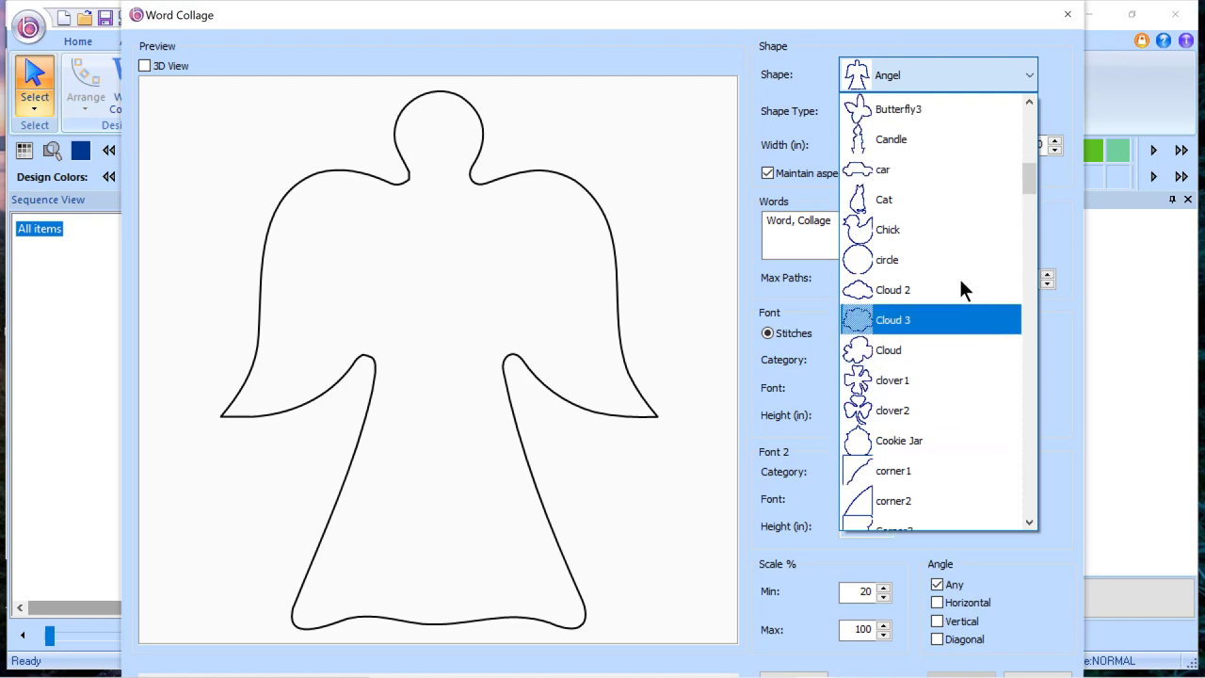
Step: Choose the Cat shape and replace the sample words with the three comma-separated names
{"action": "left_click", "coordinate": [914, 198]}
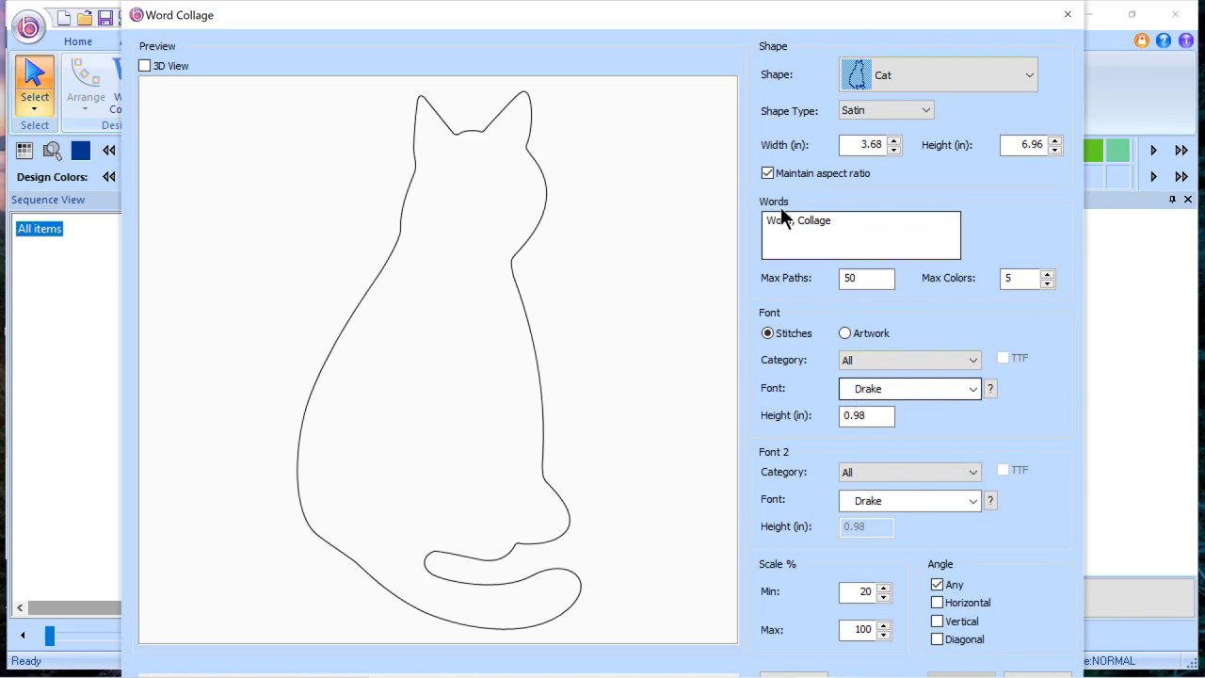
{"action": "left_click_drag", "start_coordinate": [832, 220], "coordinate": [645, 207]}
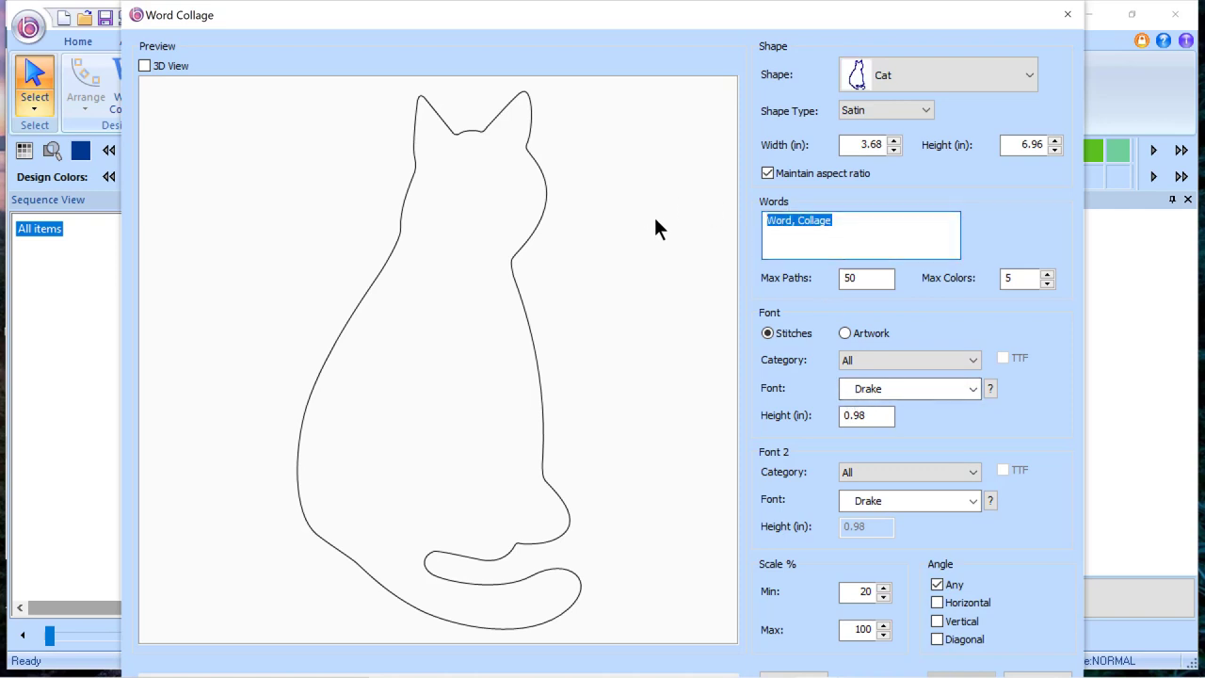
{"action": "type", "text": "E"}
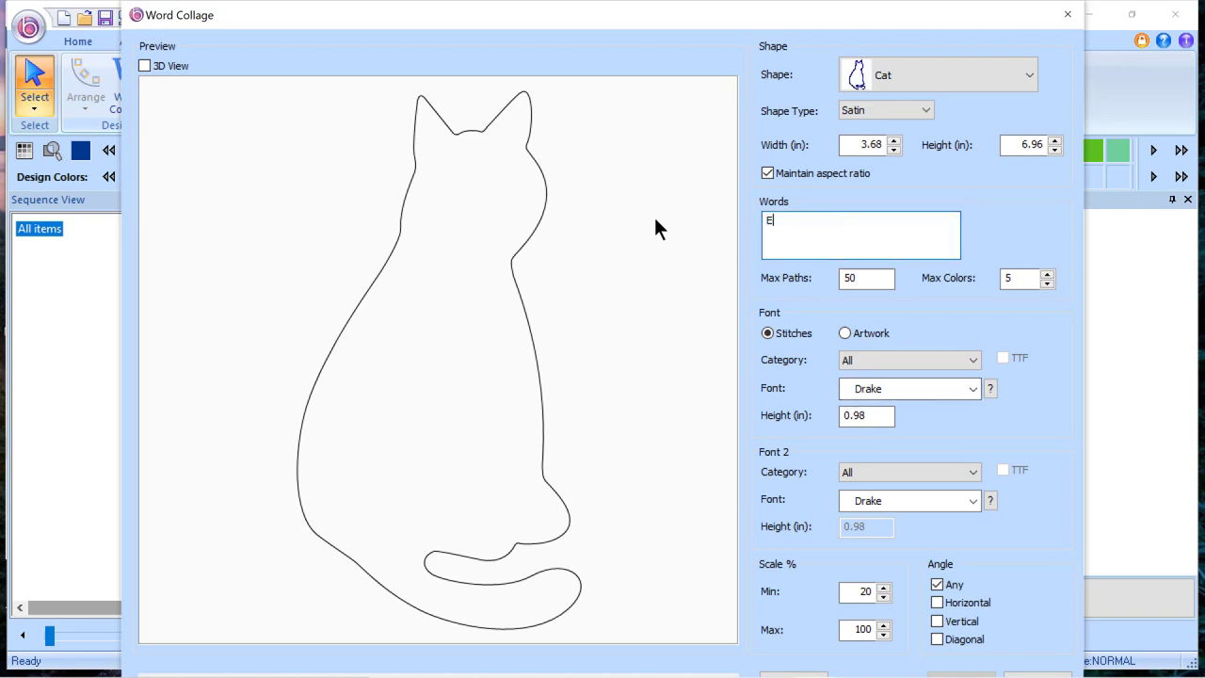
{"action": "type", "text": "than, Sam, Elaina"}
{"action": "mouse_move", "coordinate": [499, 676]}
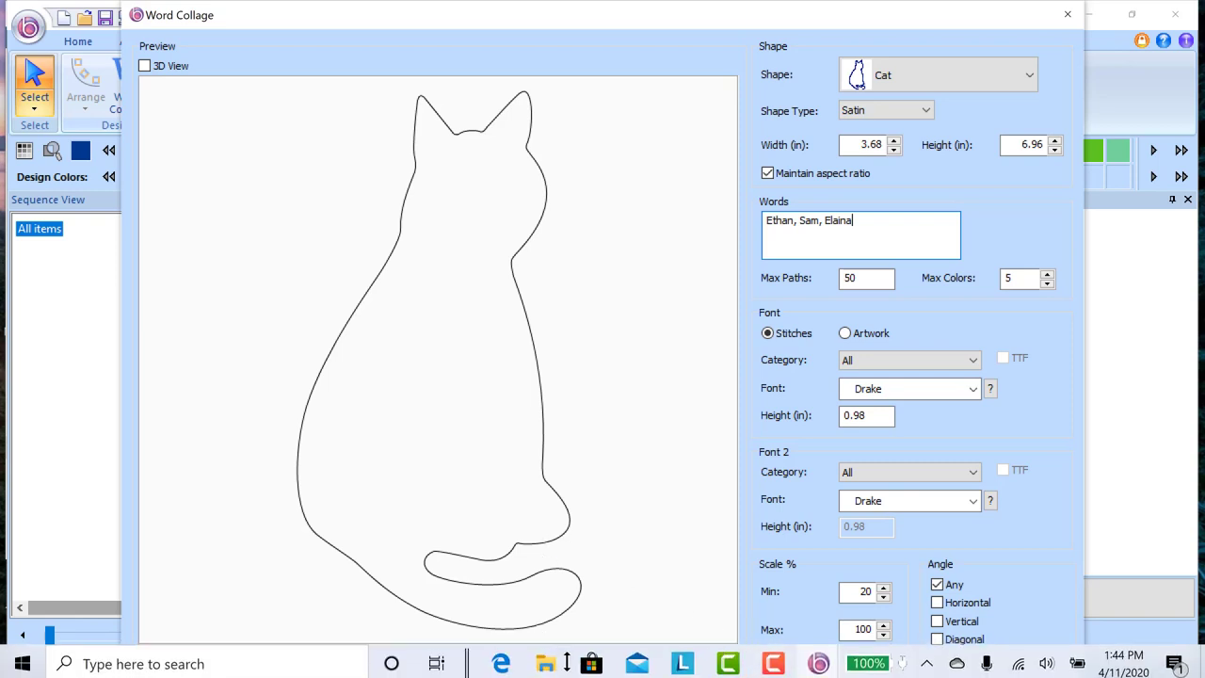
{"action": "left_click_drag", "start_coordinate": [661, 28], "coordinate": [657, 2]}
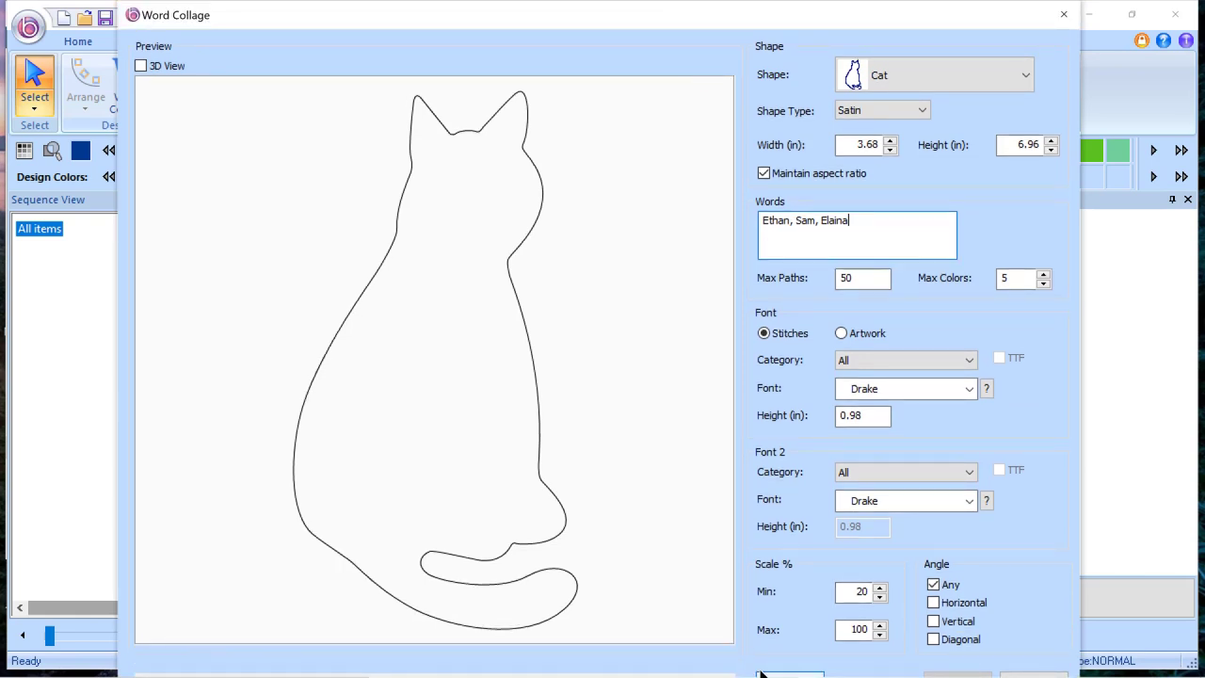
Step: Generate the cat collage preview and accept it into Untitled3 (6 colours, 15,796 stitches)
{"action": "mouse_move", "coordinate": [773, 670]}
{"action": "left_click", "coordinate": [783, 675]}
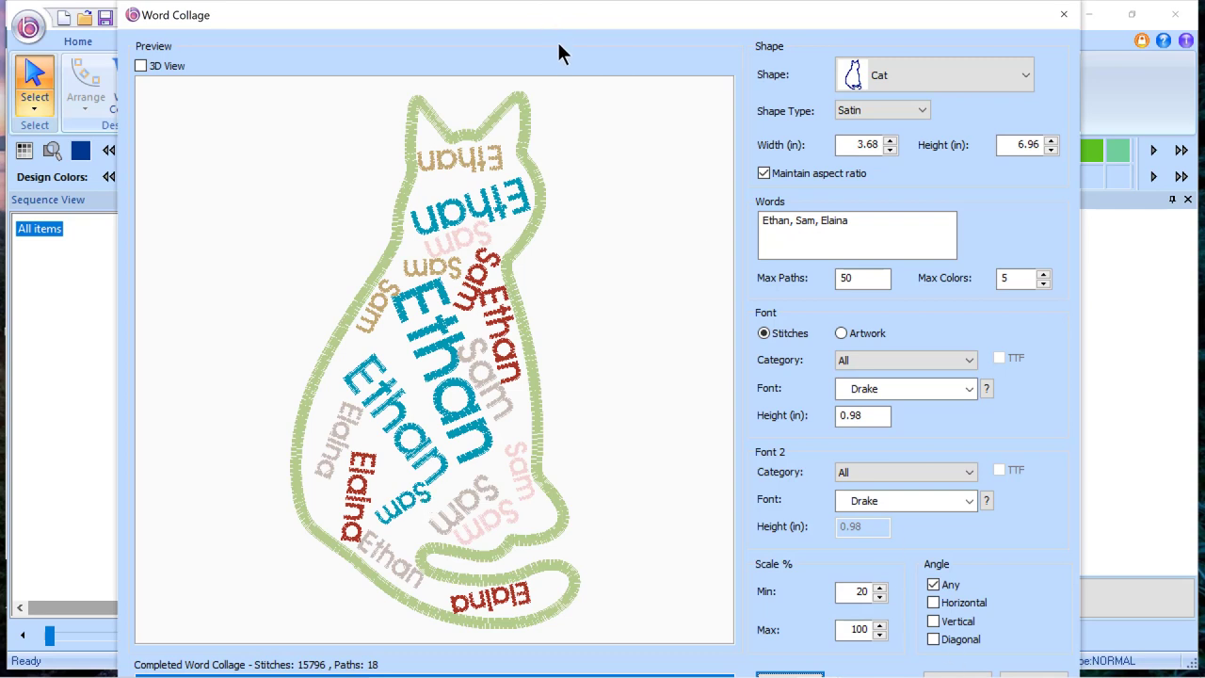
{"action": "left_click_drag", "start_coordinate": [544, 25], "coordinate": [543, 4]}
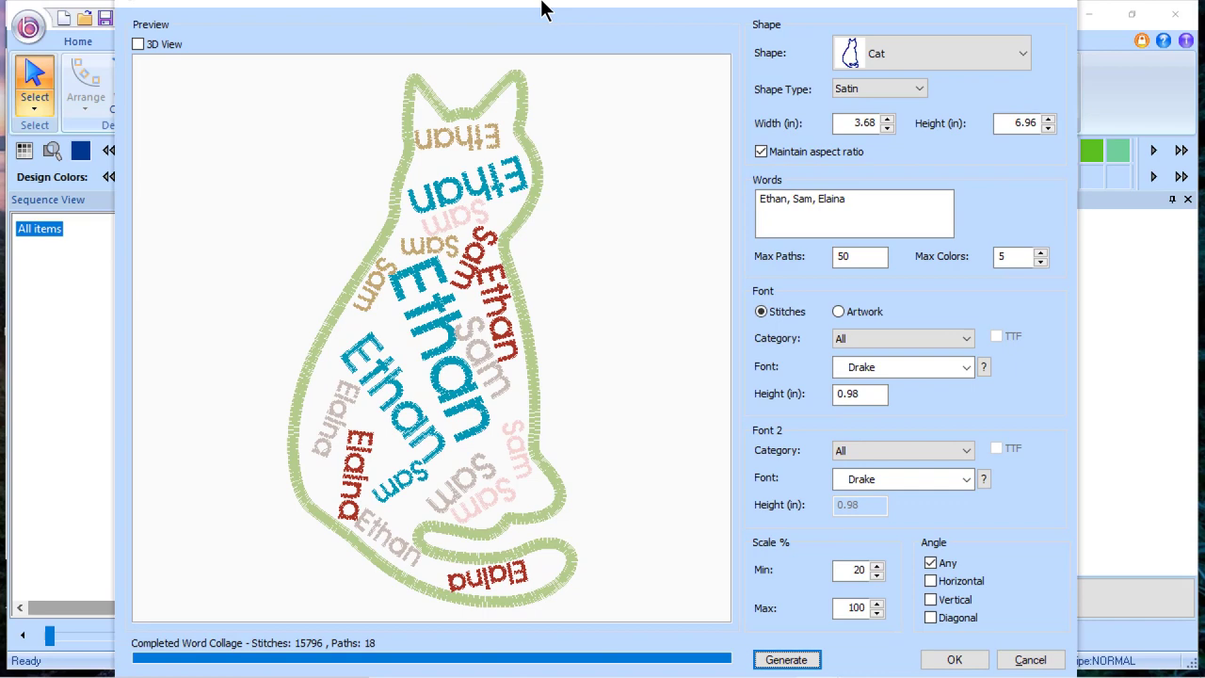
{"action": "left_click_drag", "start_coordinate": [544, 10], "coordinate": [570, 47]}
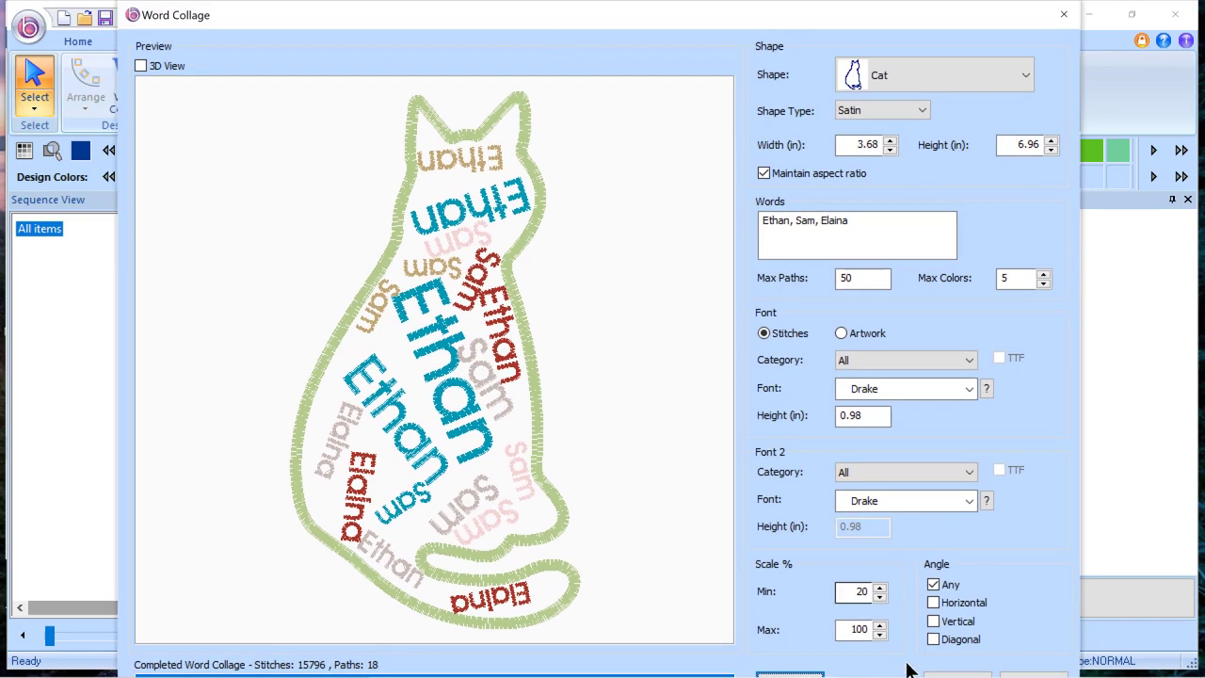
{"action": "left_click", "coordinate": [957, 674]}
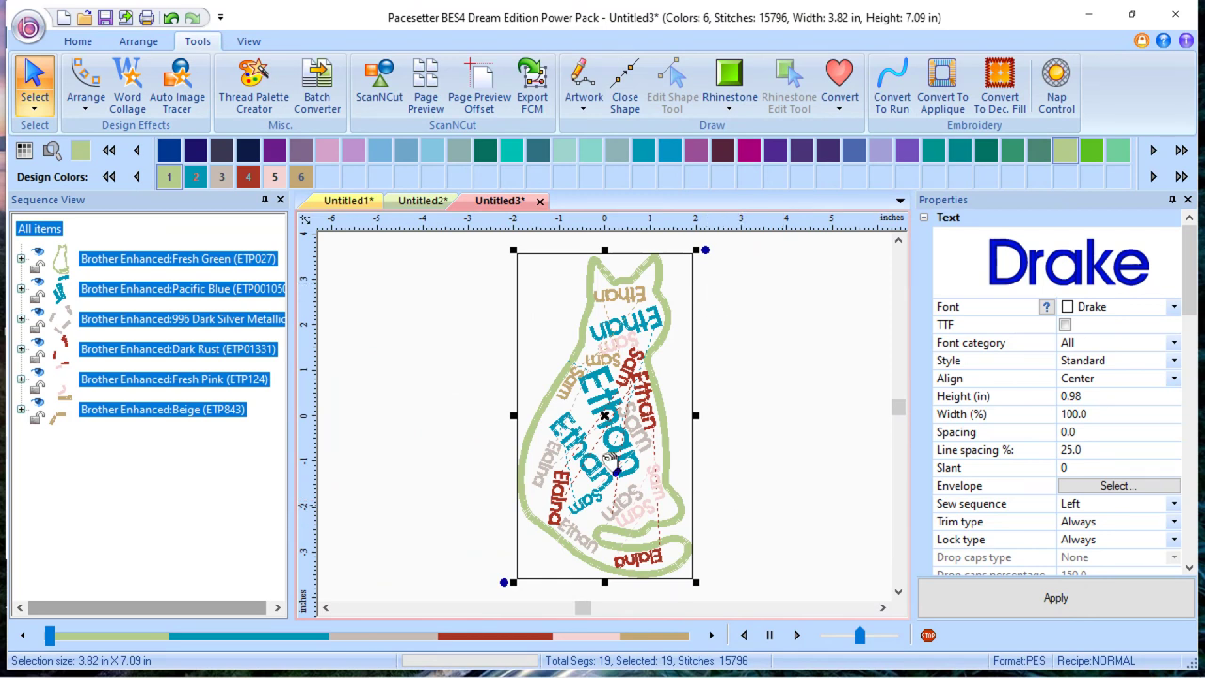
Step: Delete the two small stray name words, bringing the collage down to 14,606 stitches
{"action": "left_click", "coordinate": [358, 368]}
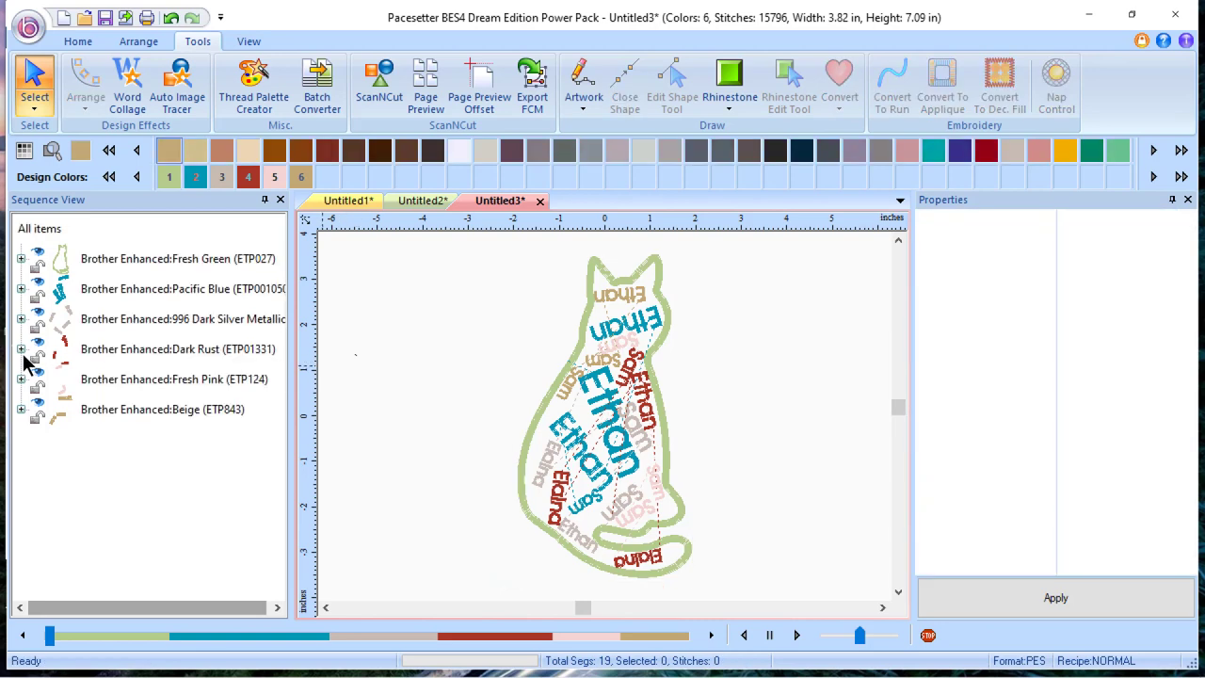
{"action": "left_click", "coordinate": [572, 395]}
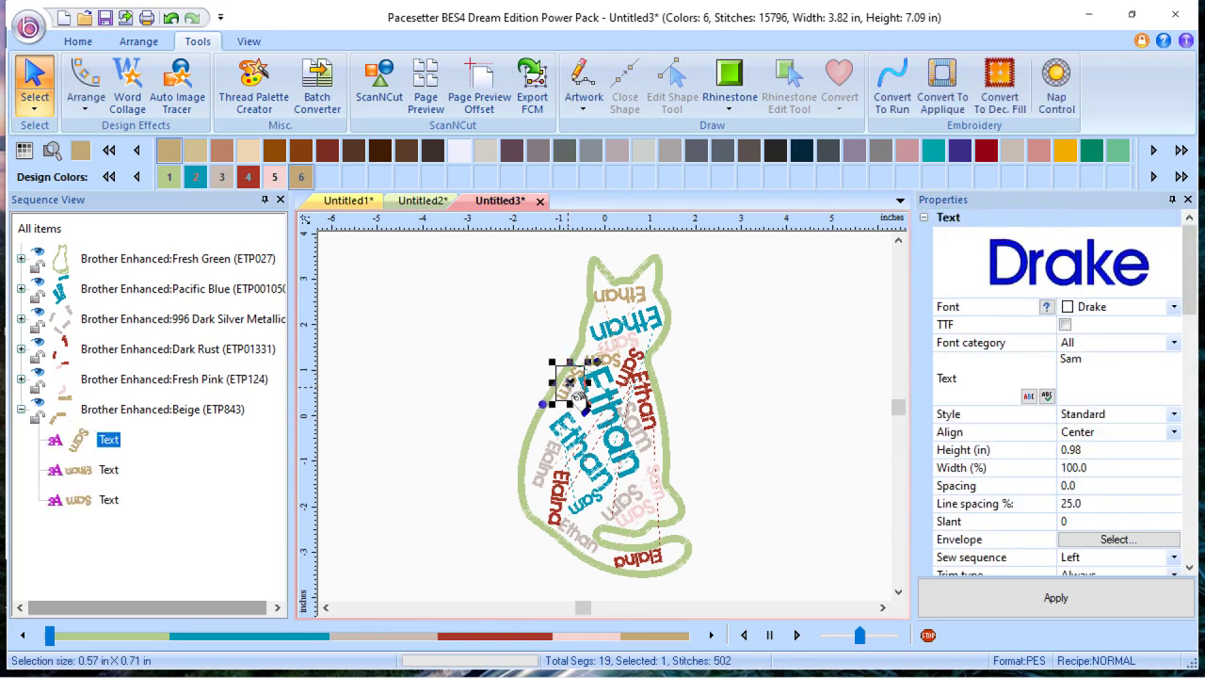
{"action": "key", "text": "Delete"}
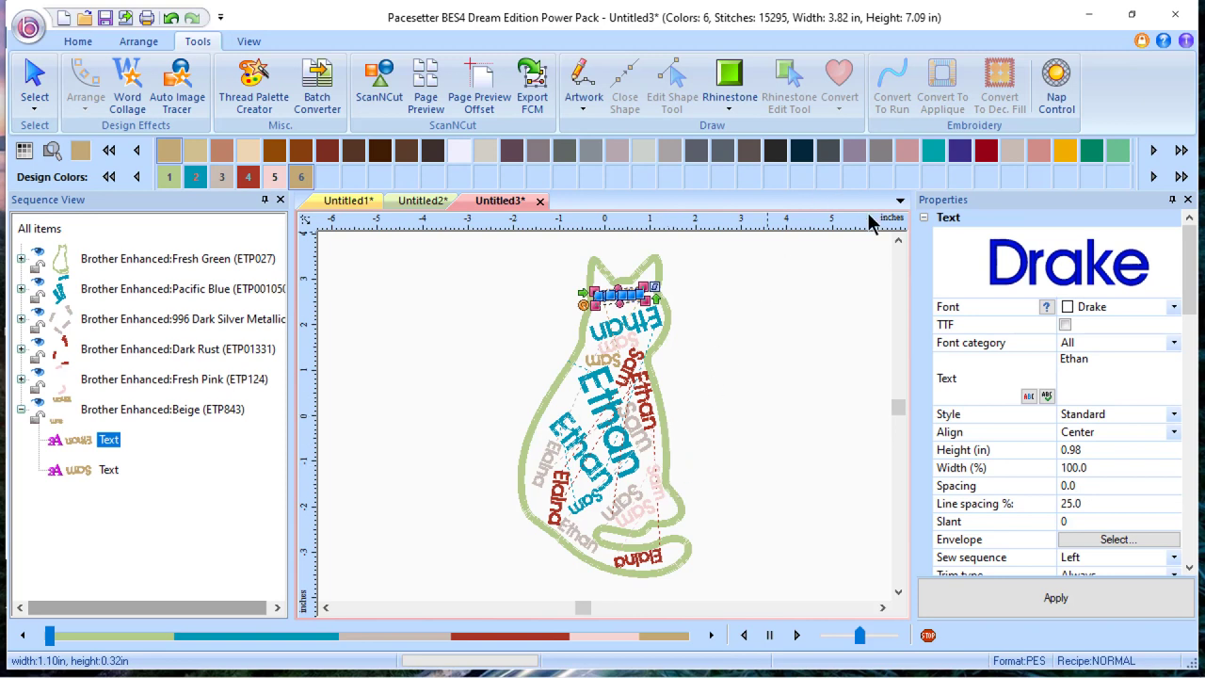
{"action": "left_click", "coordinate": [808, 341]}
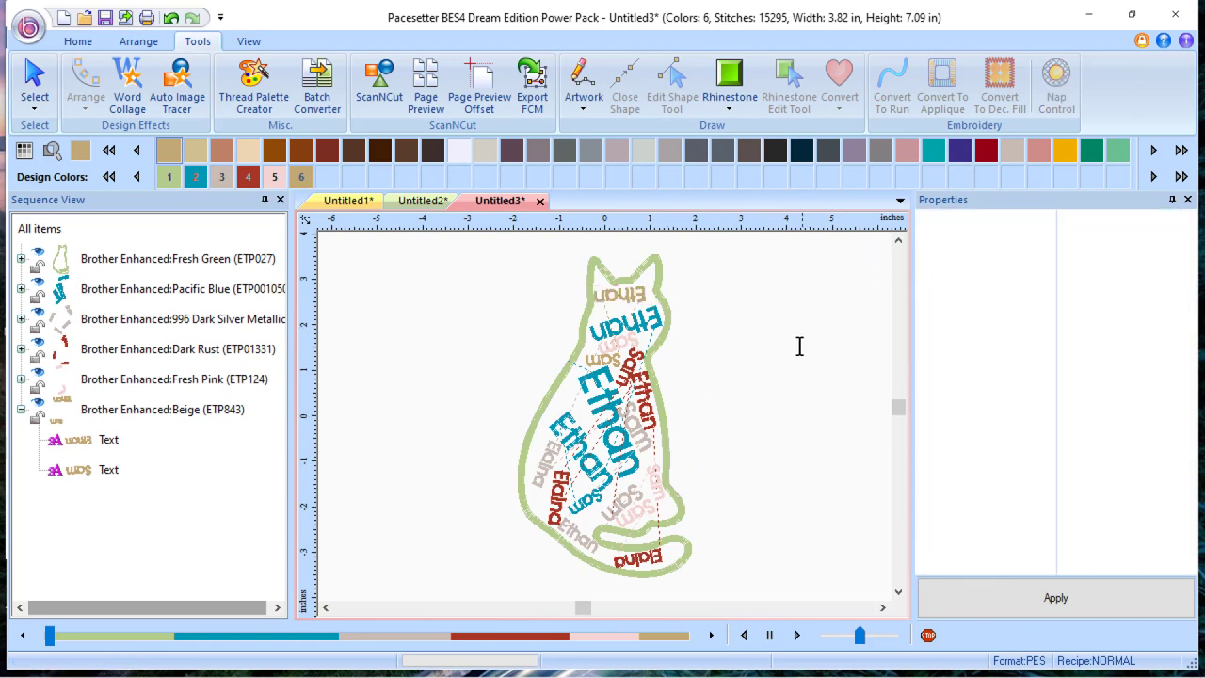
{"action": "left_click", "coordinate": [645, 444]}
{"action": "key", "text": "Delete"}
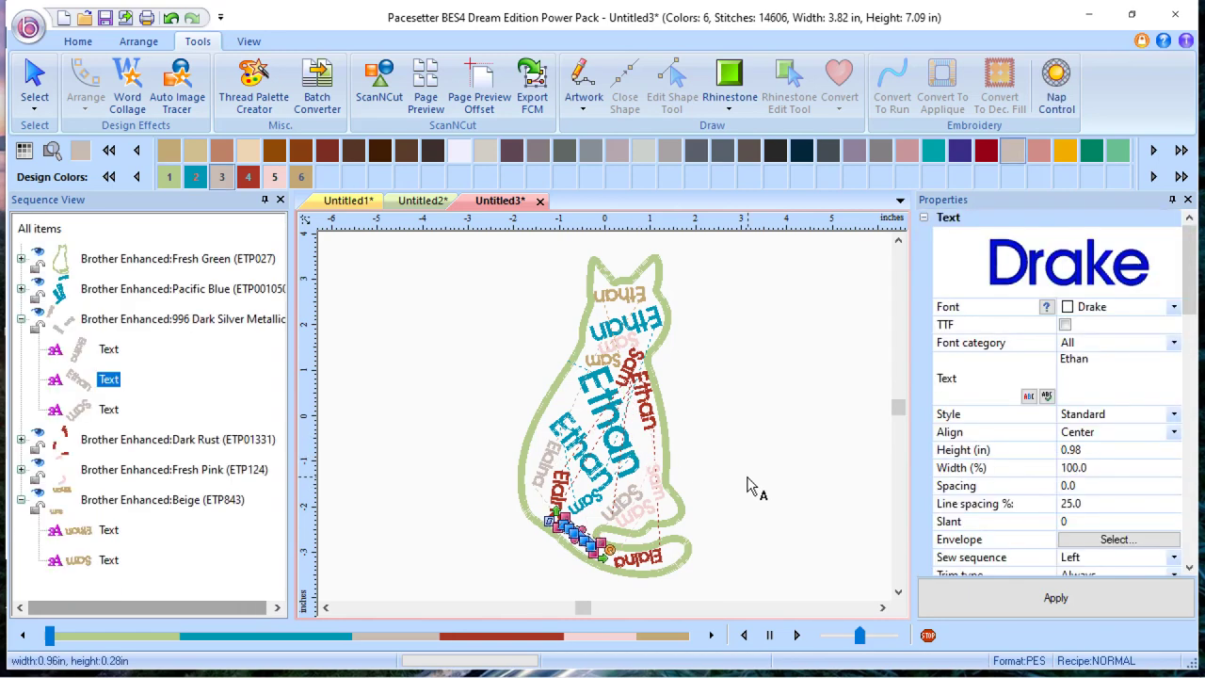
{"action": "left_click", "coordinate": [804, 429]}
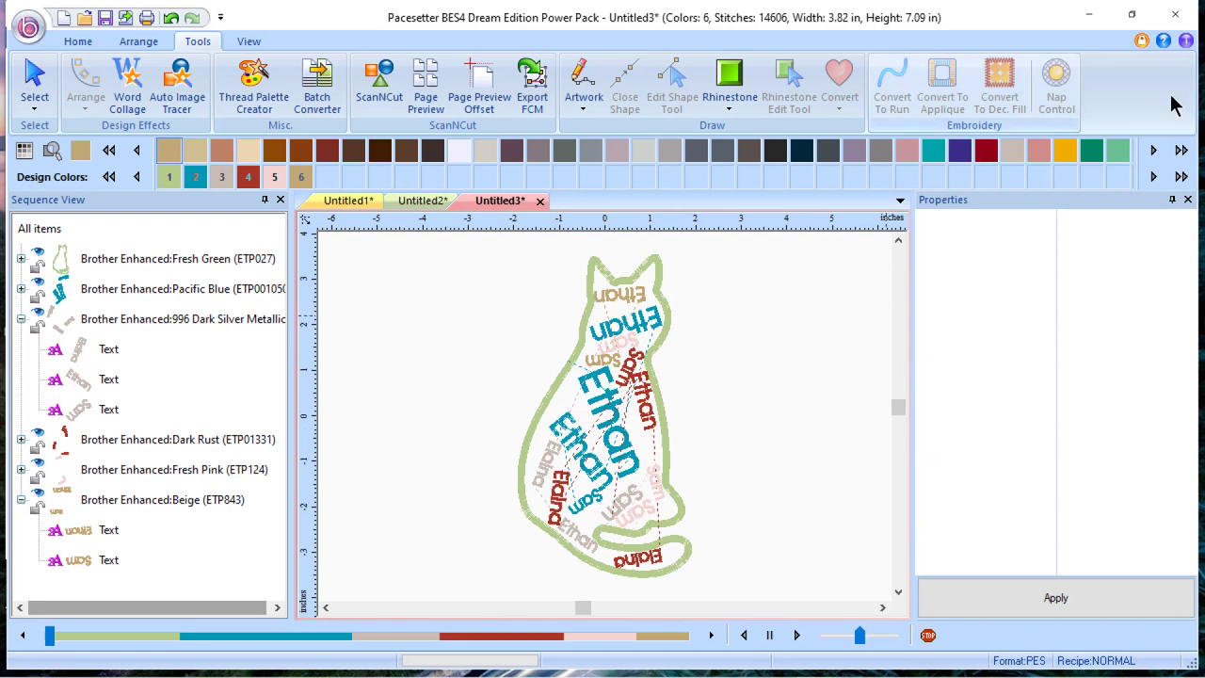
Step: Search the help for 'word collage' and open the Word Collage topic
{"action": "left_click", "coordinate": [1164, 42]}
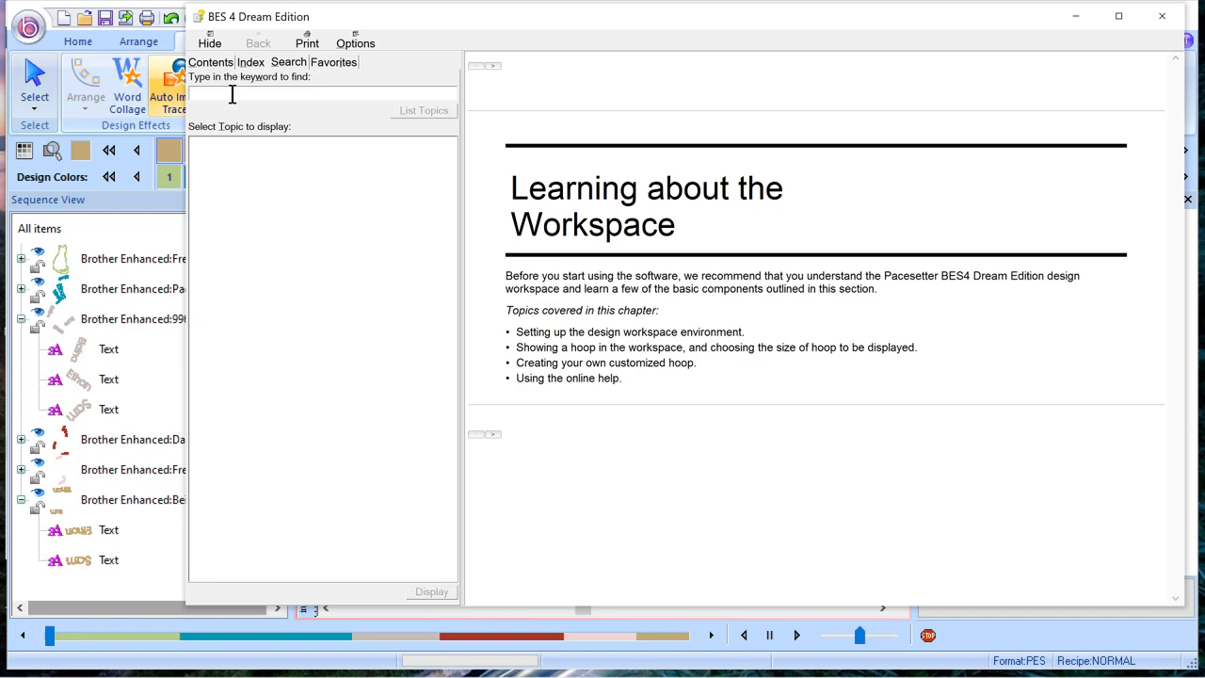
{"action": "type", "text": "or"}
{"action": "key", "text": "BackSpace"}
{"action": "type", "text": "word collage"}
{"action": "left_click", "coordinate": [410, 110]}
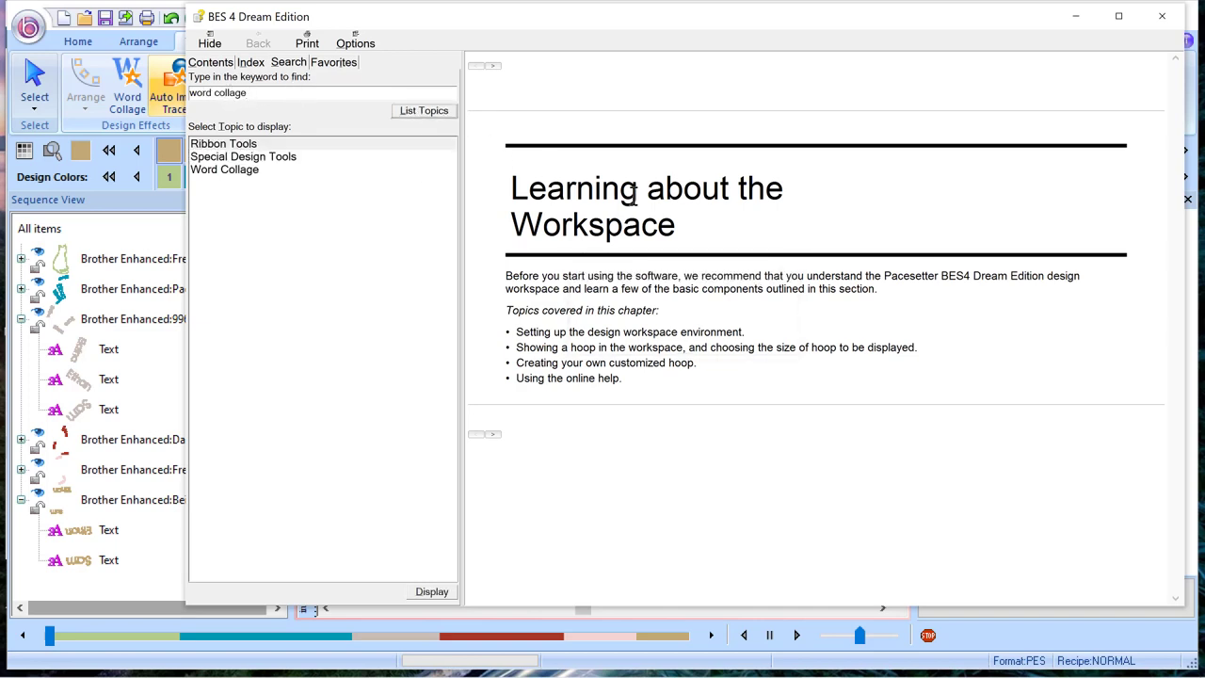
{"action": "double_click", "coordinate": [230, 168]}
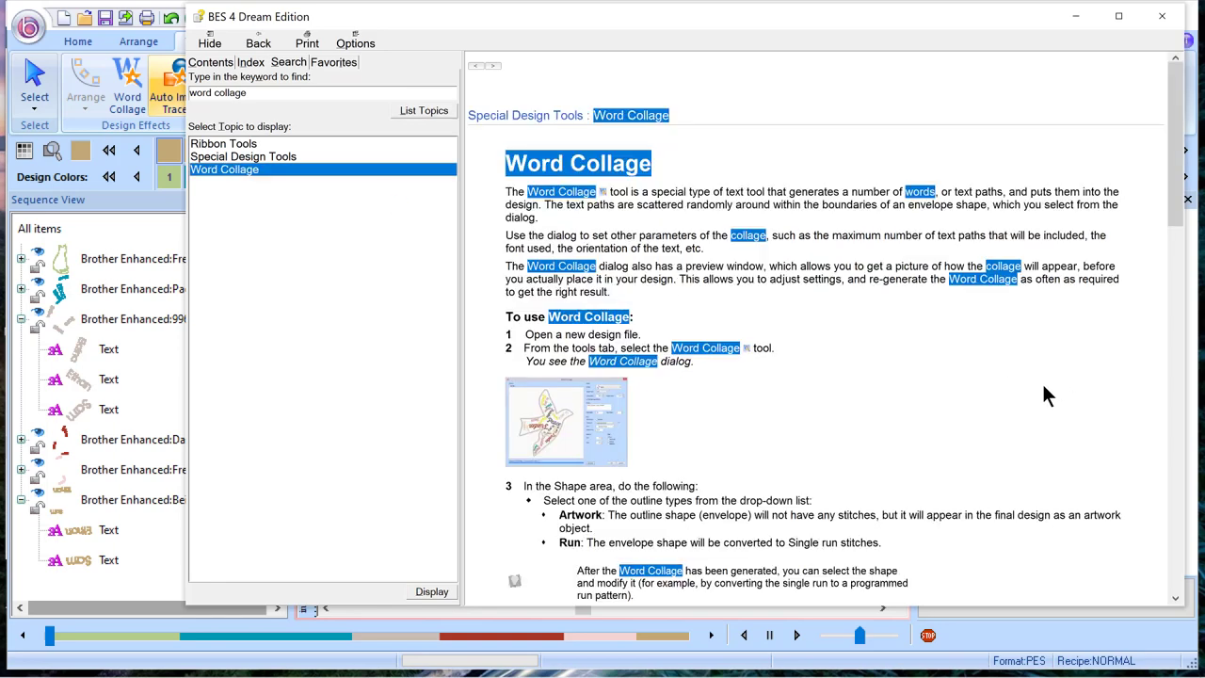